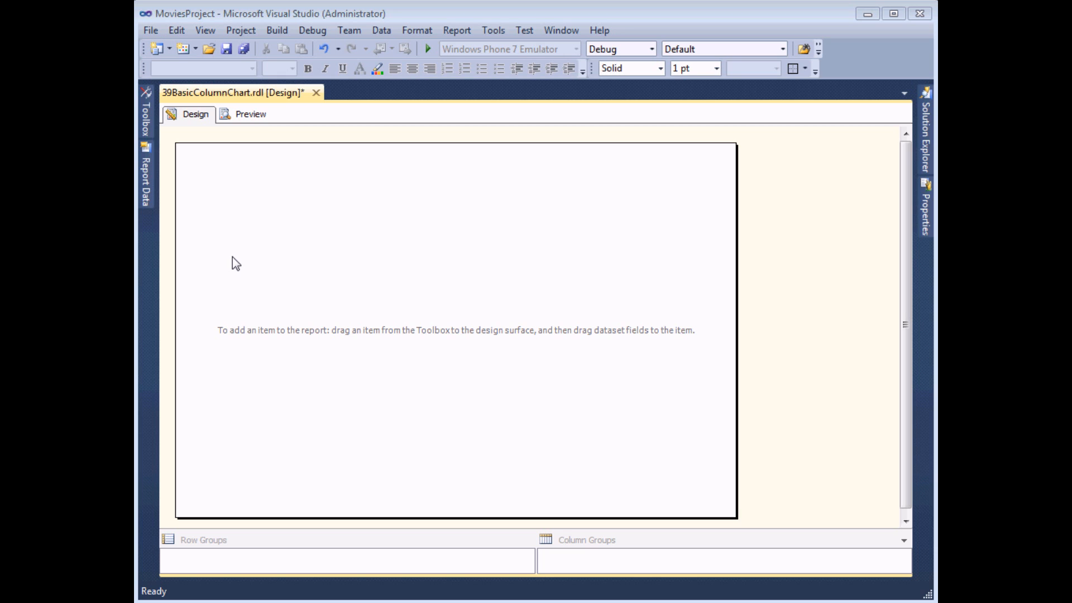
Insert a basic Column chart into the report and enlarge it to fill the whole report body
left_click(146, 185)
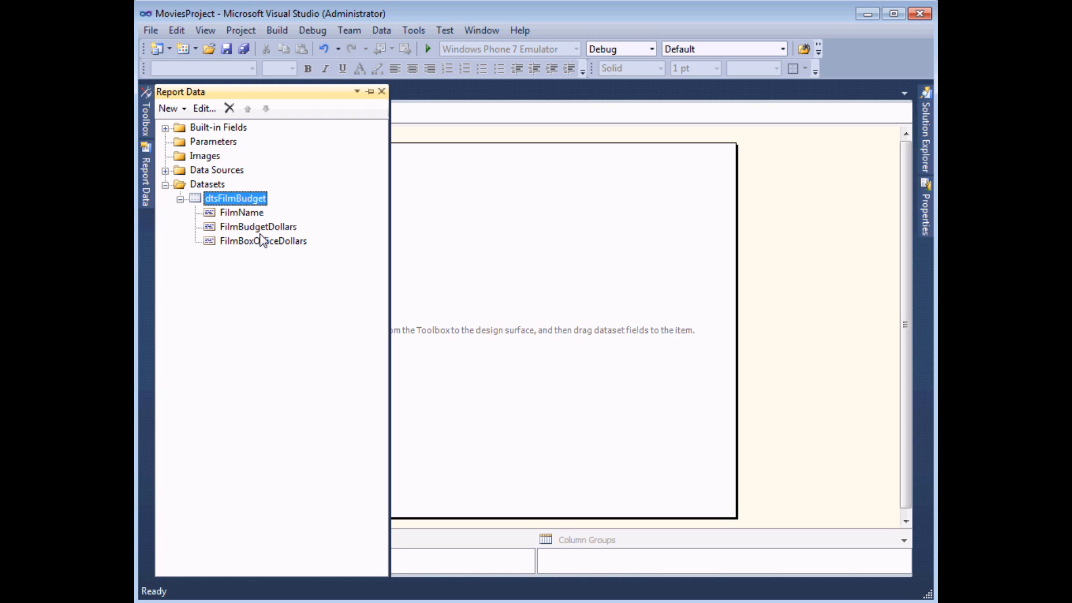
left_click(146, 116)
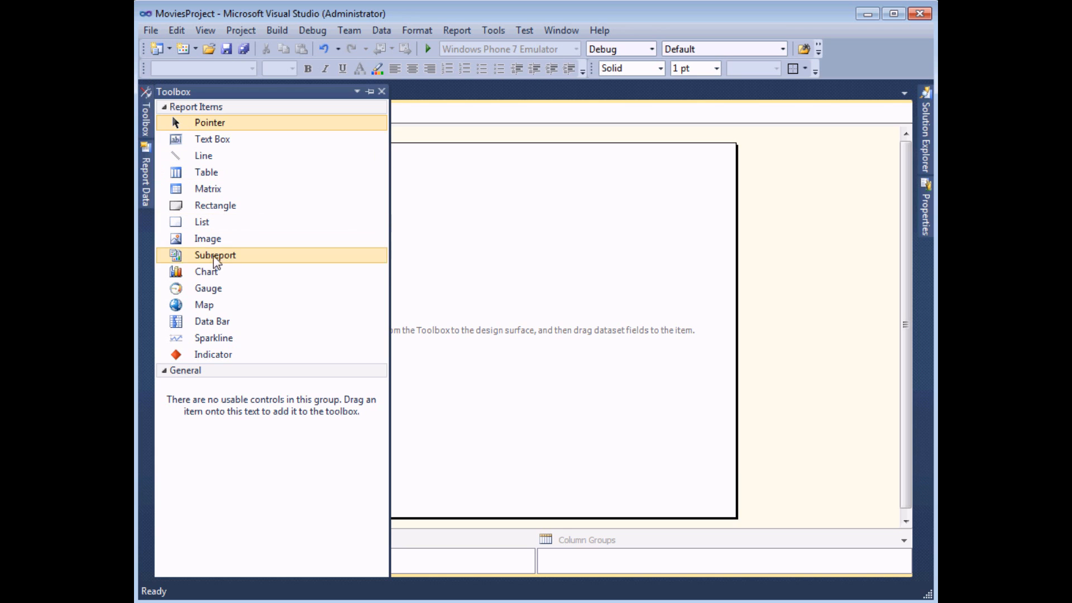
double_click(230, 276)
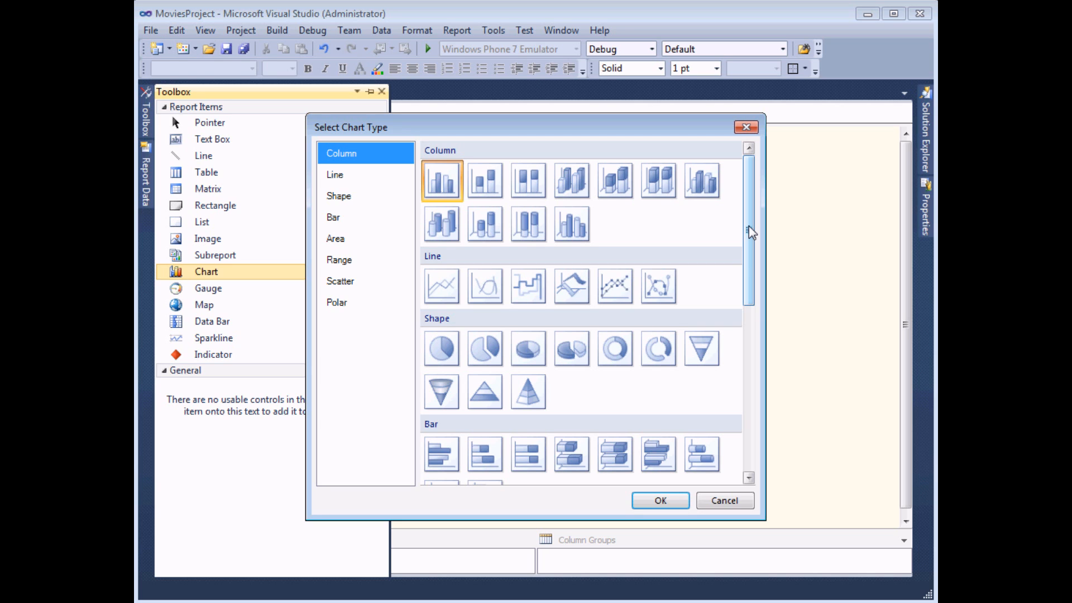
mouse_move(751, 232)
left_mouse_down()
mouse_move(755, 340)
mouse_move(751, 229)
left_mouse_up()
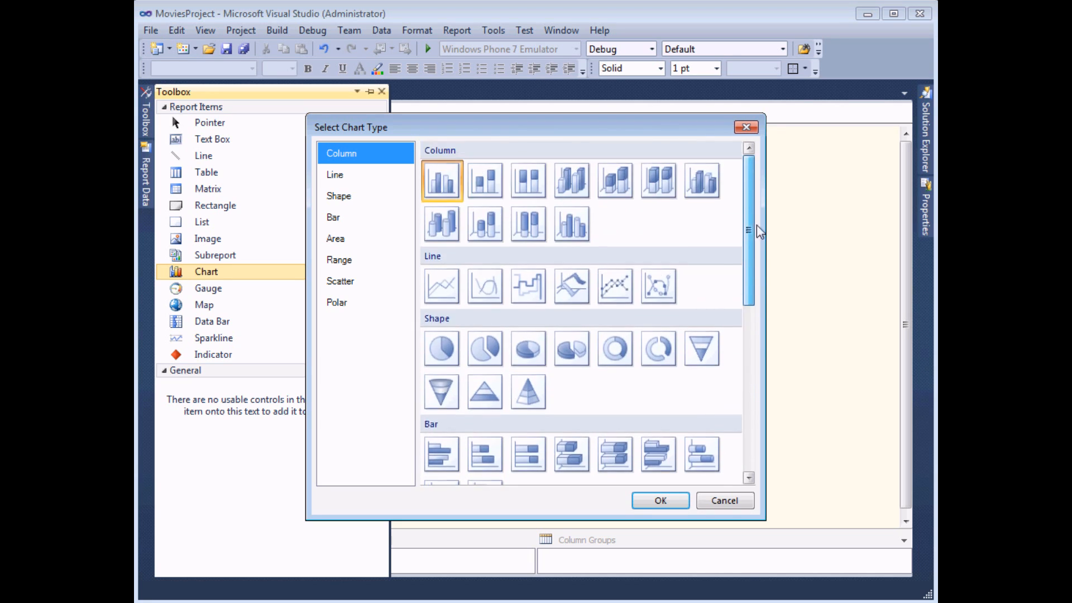
left_click(436, 185)
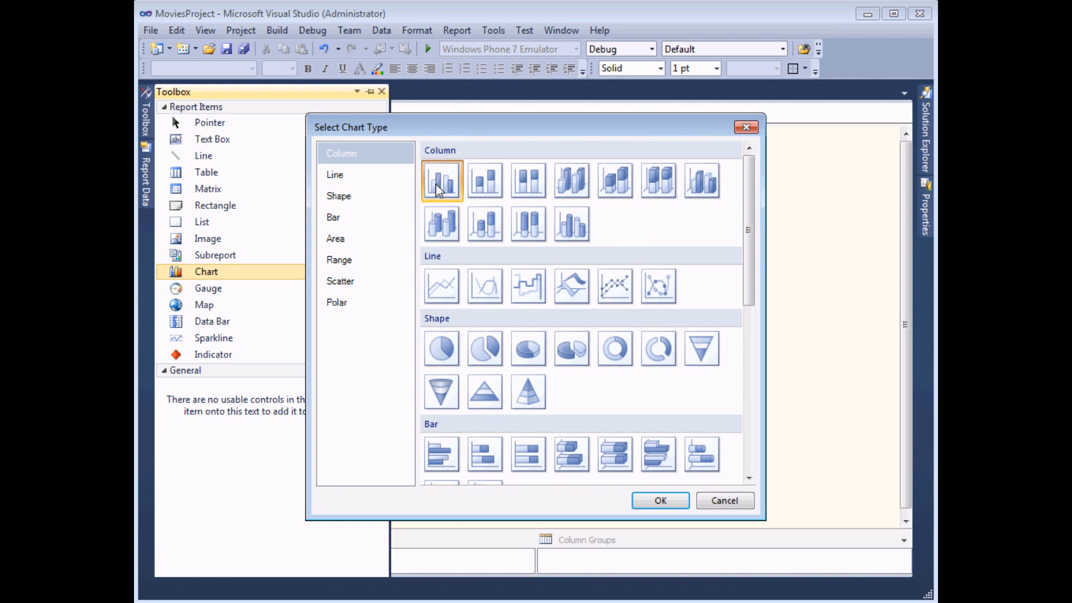
left_click(663, 500)
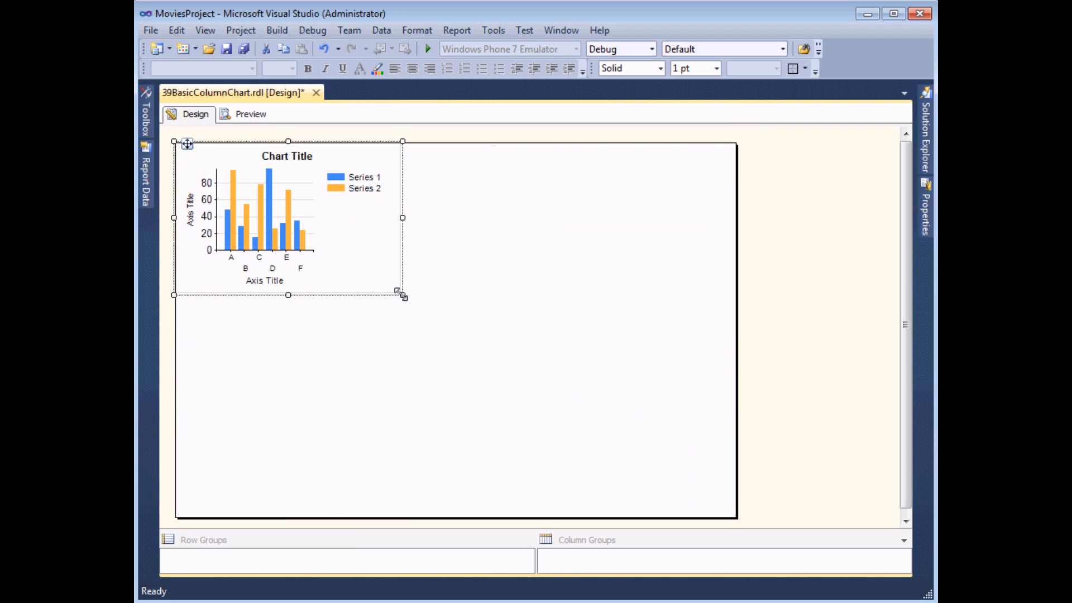
left_click_drag(401, 295, 735, 518)
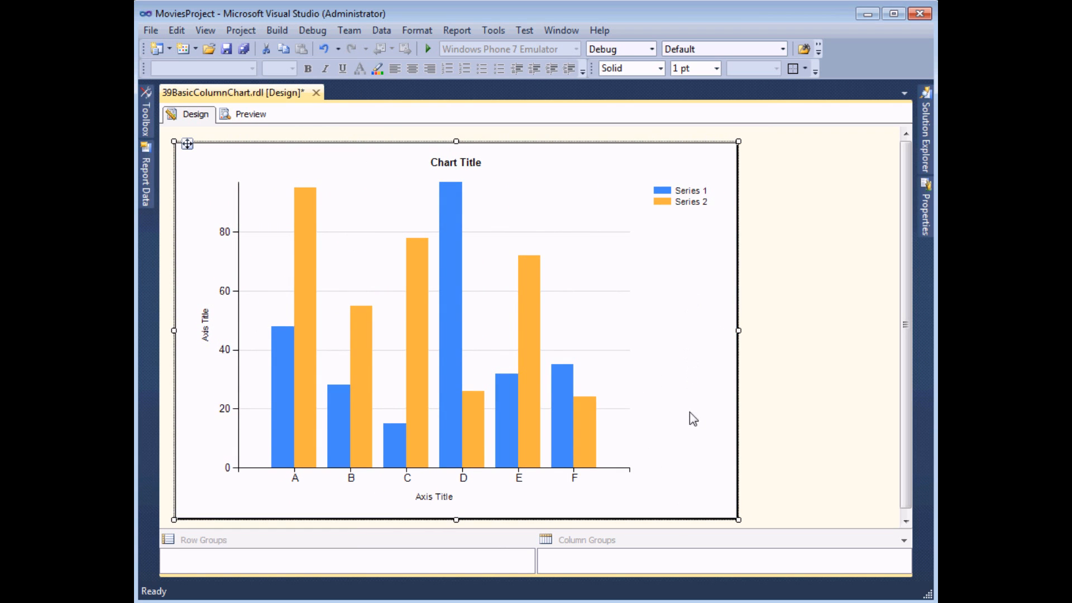
Undo the last chart edit and preview the report with the chart that has no data assigned
key("ctrl+z")
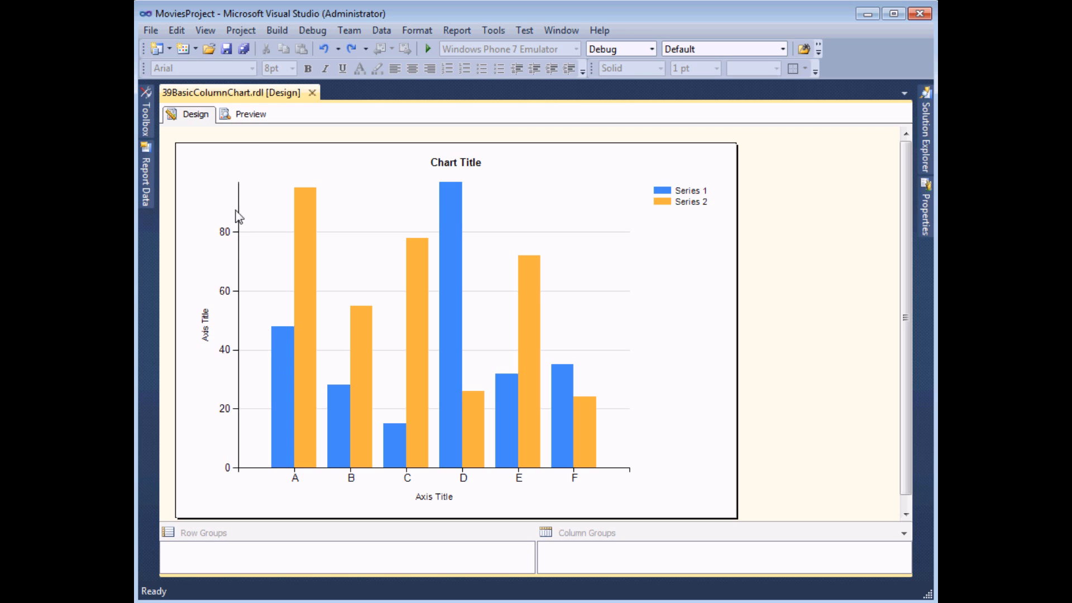
left_click(240, 115)
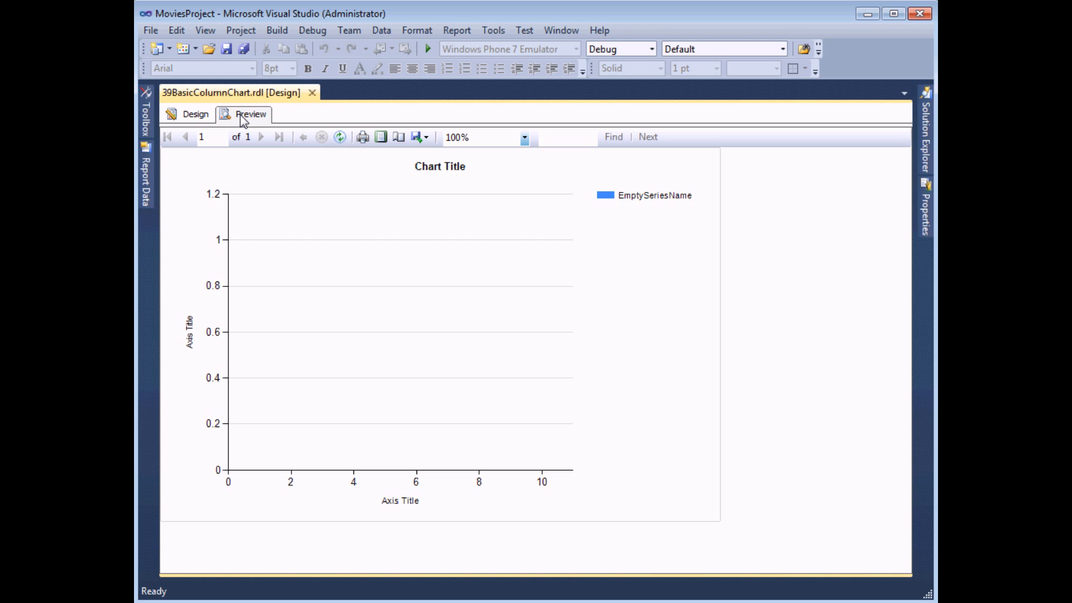
left_click(198, 115)
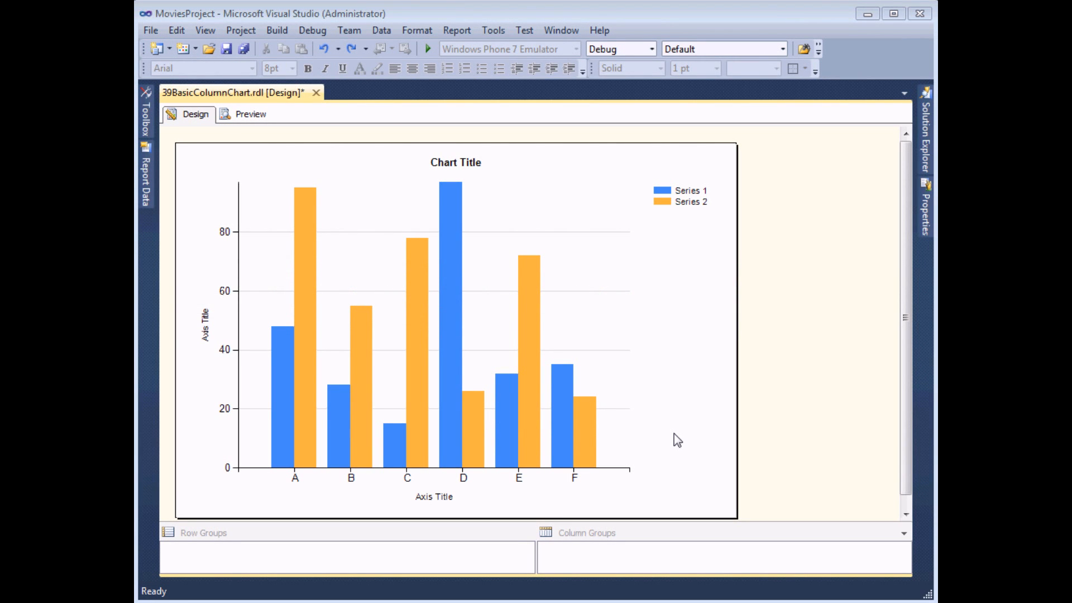
Set the chart's category group to the FilmName field
left_click(658, 337)
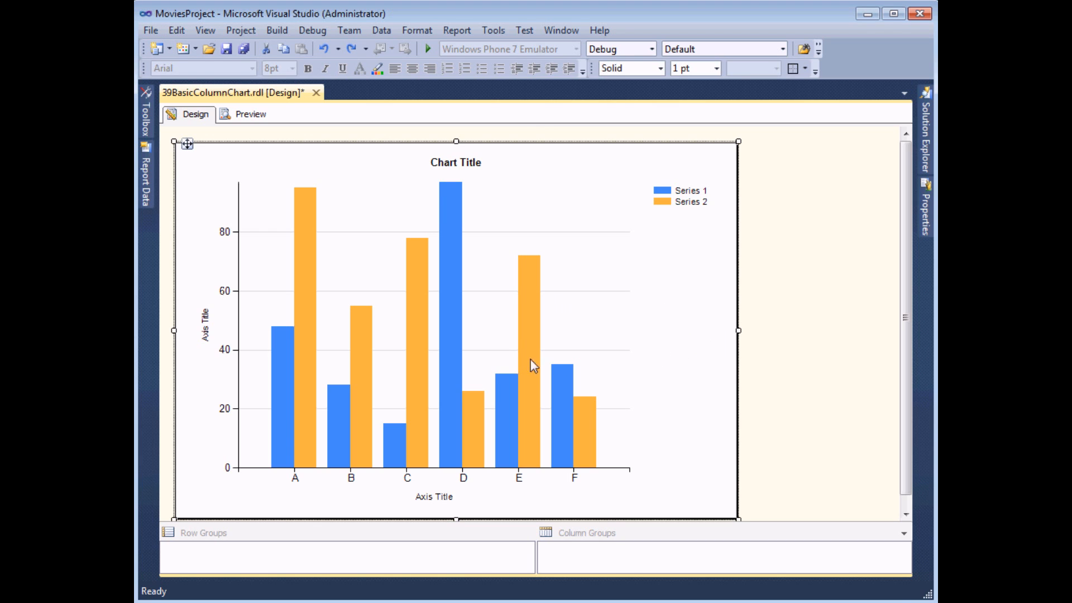
left_click(659, 303)
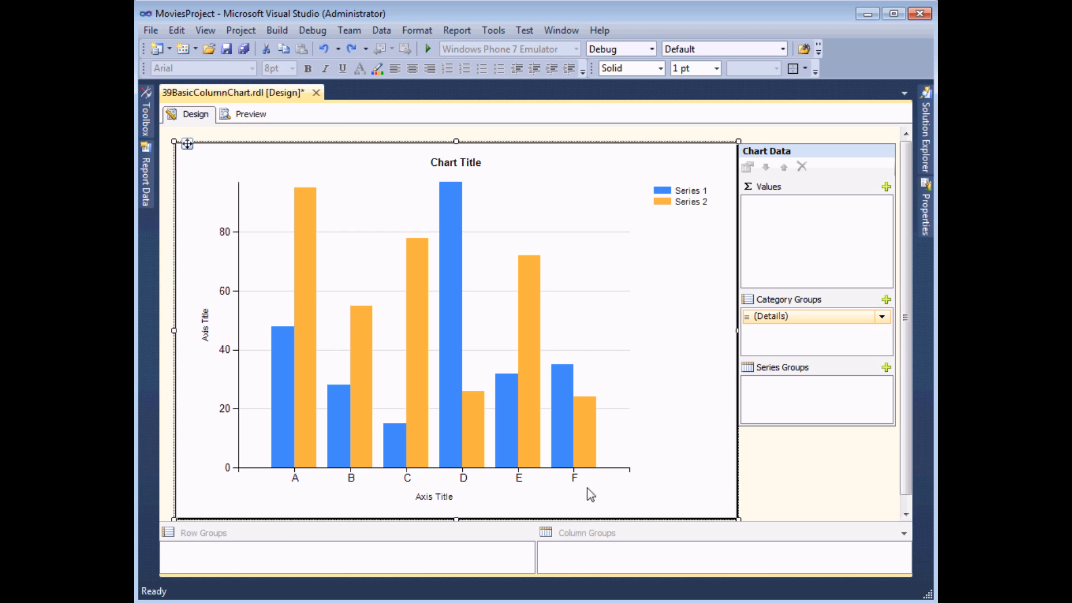
left_click(881, 316)
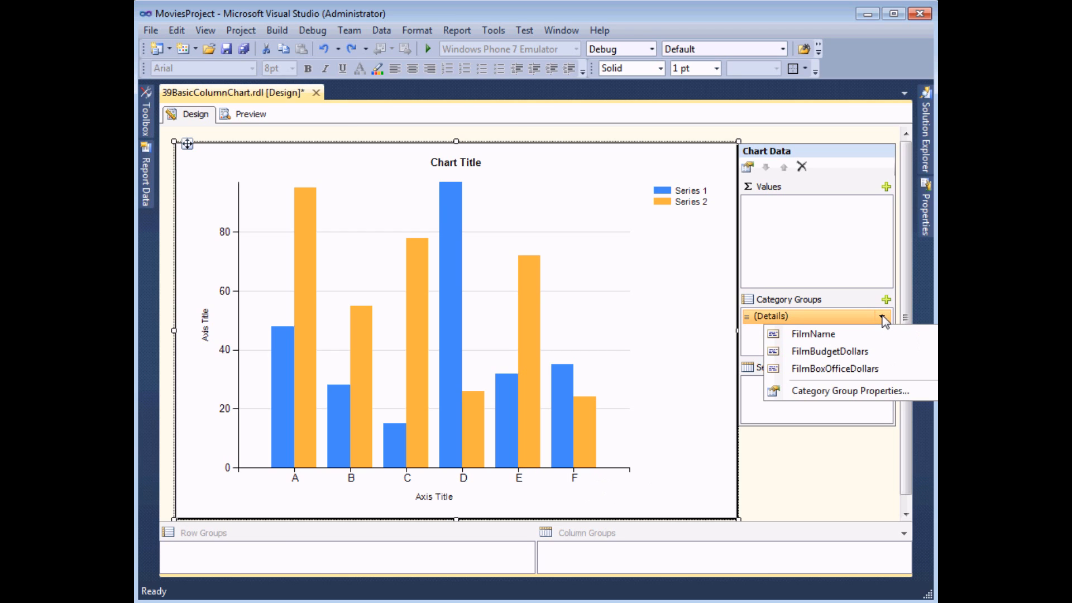
left_click(821, 335)
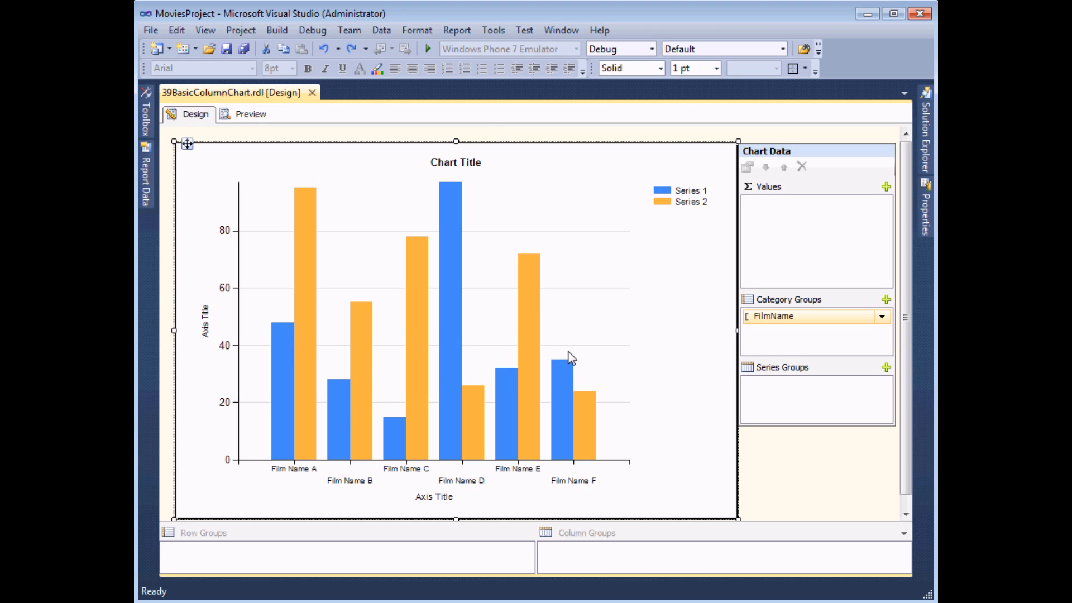
Add FilmBudgetDollars and FilmBoxOfficeDollars as the chart's values and preview the report
left_click(887, 187)
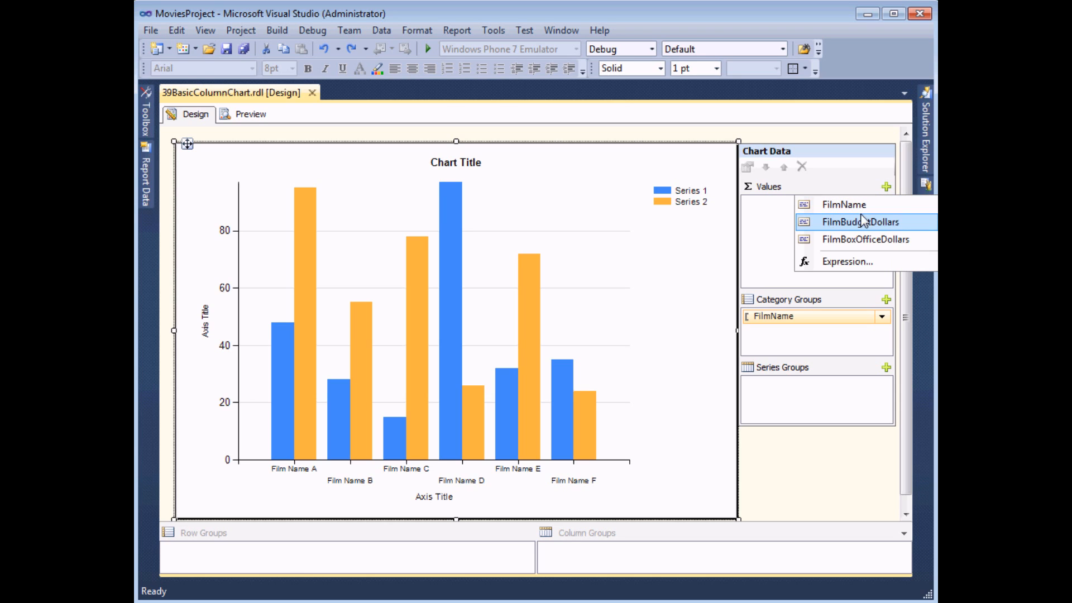
left_click(815, 223)
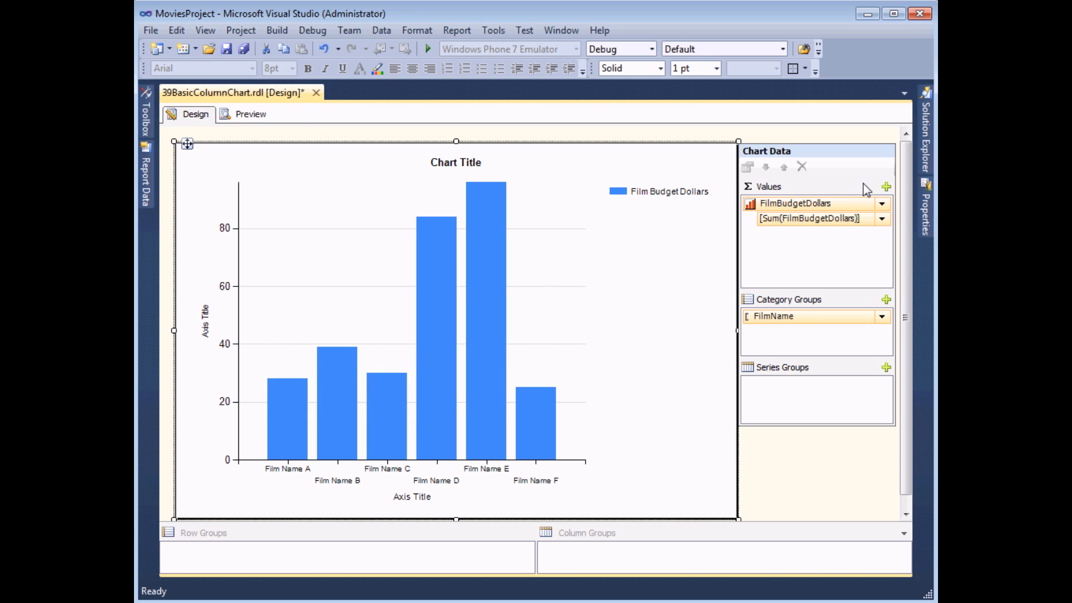
left_click(886, 186)
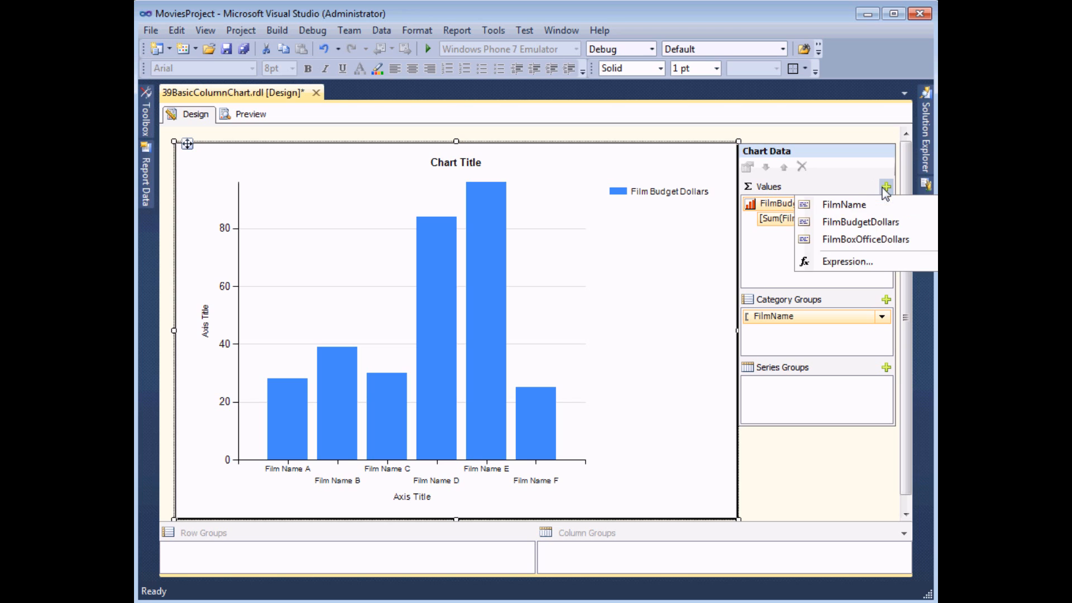
left_click(813, 246)
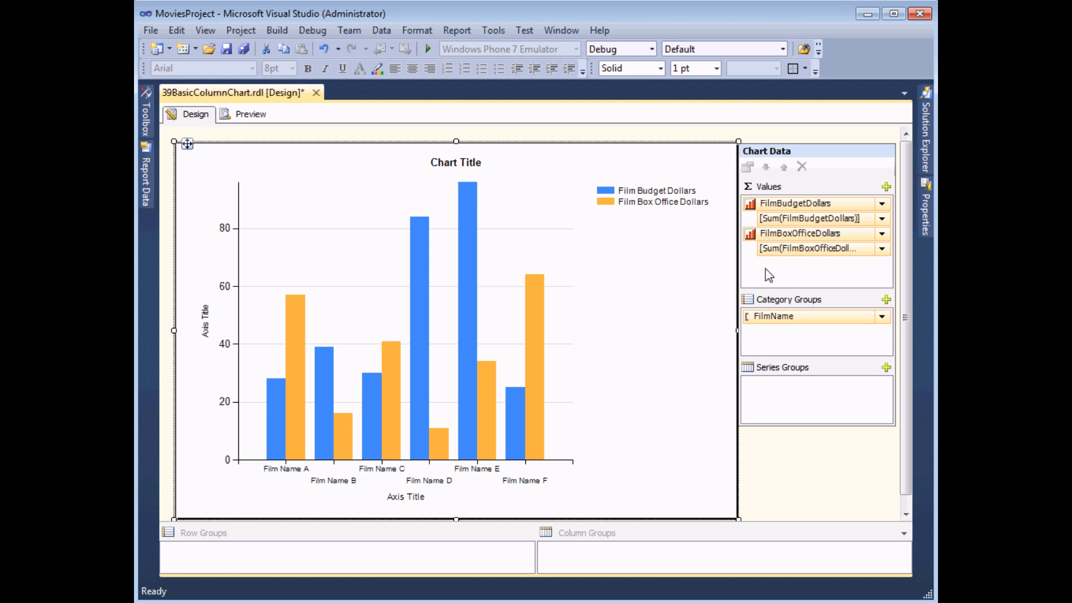
left_click(248, 118)
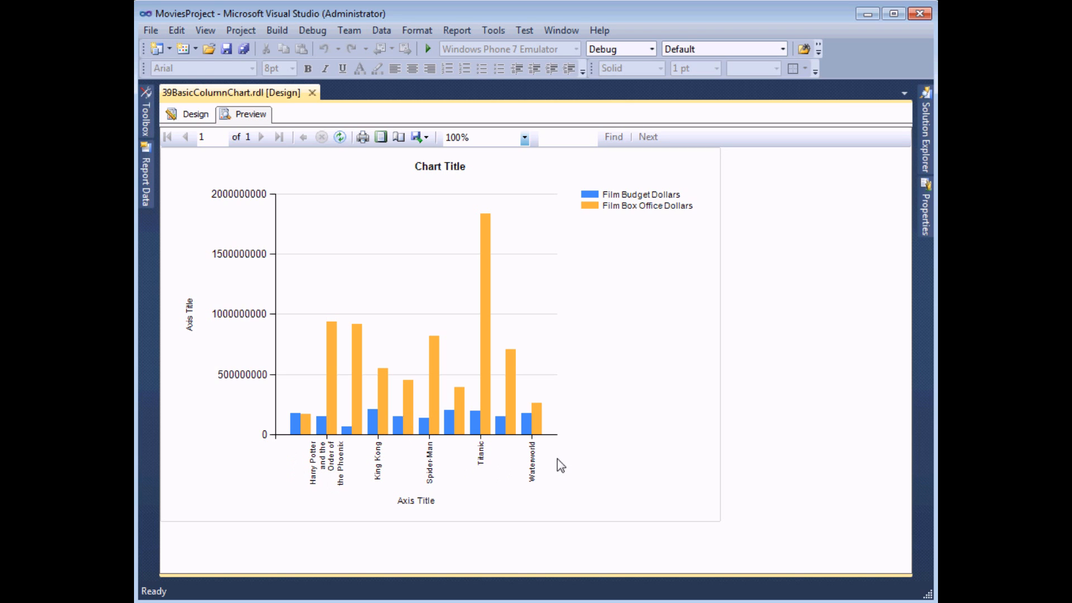
left_click(195, 115)
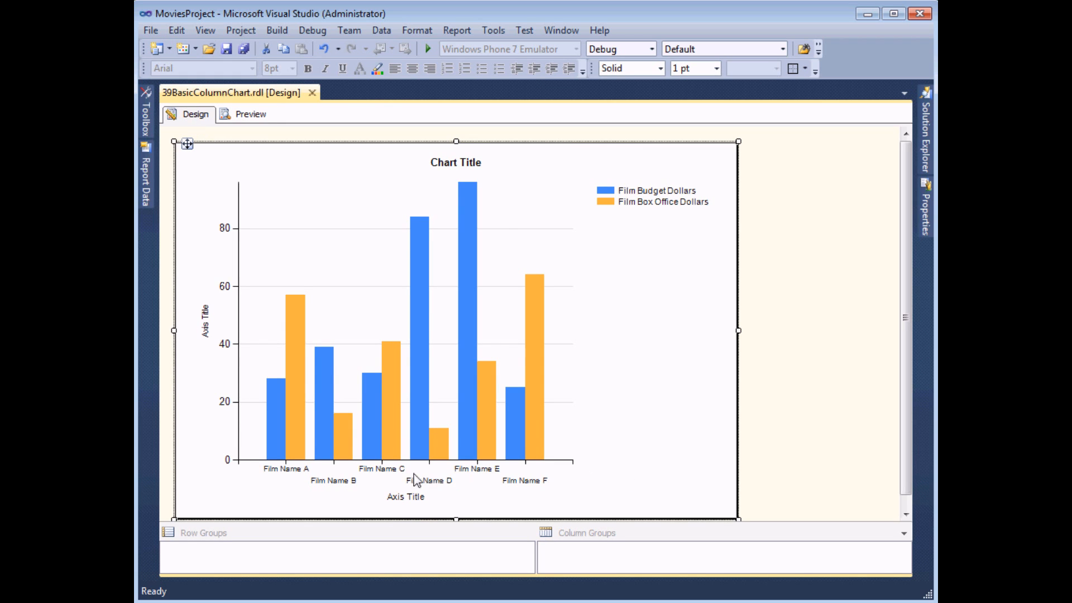
Set the horizontal axis interval to 1 and check the film name labels in the report preview
left_click(379, 472)
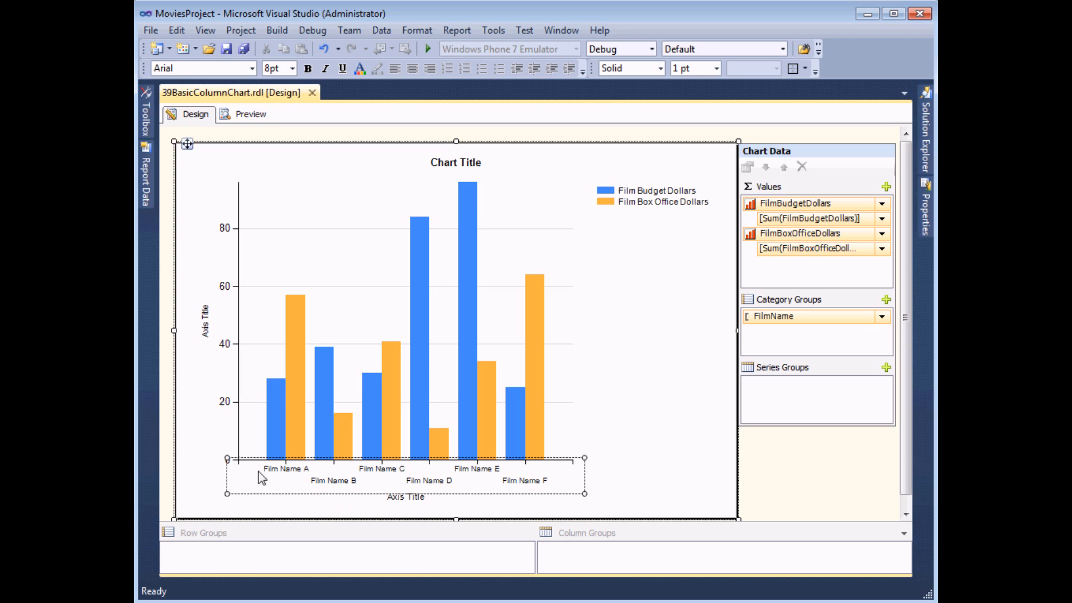
right_click(377, 471)
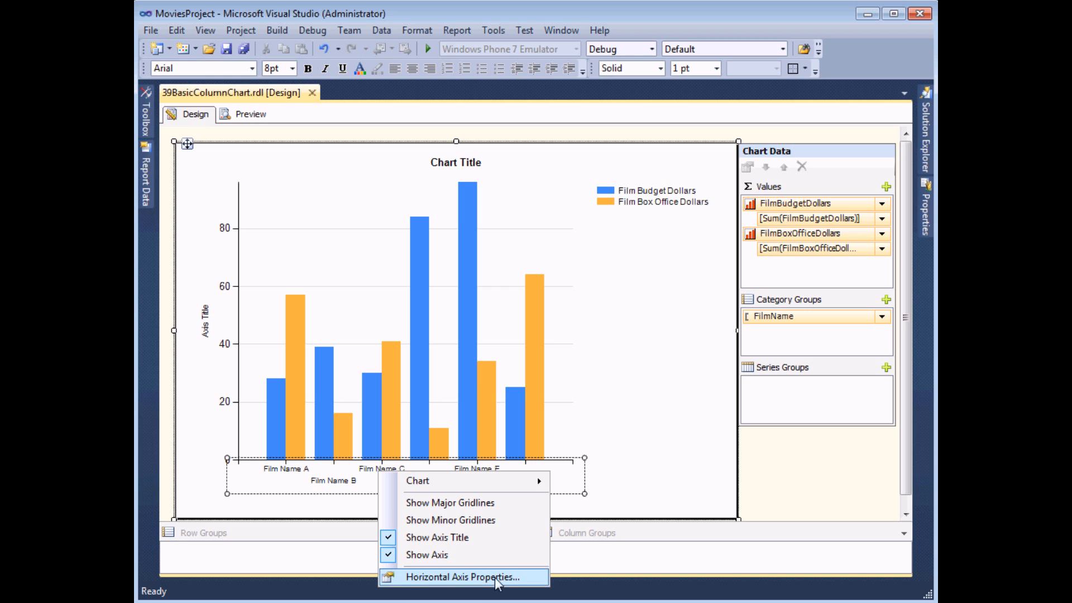
left_click(468, 578)
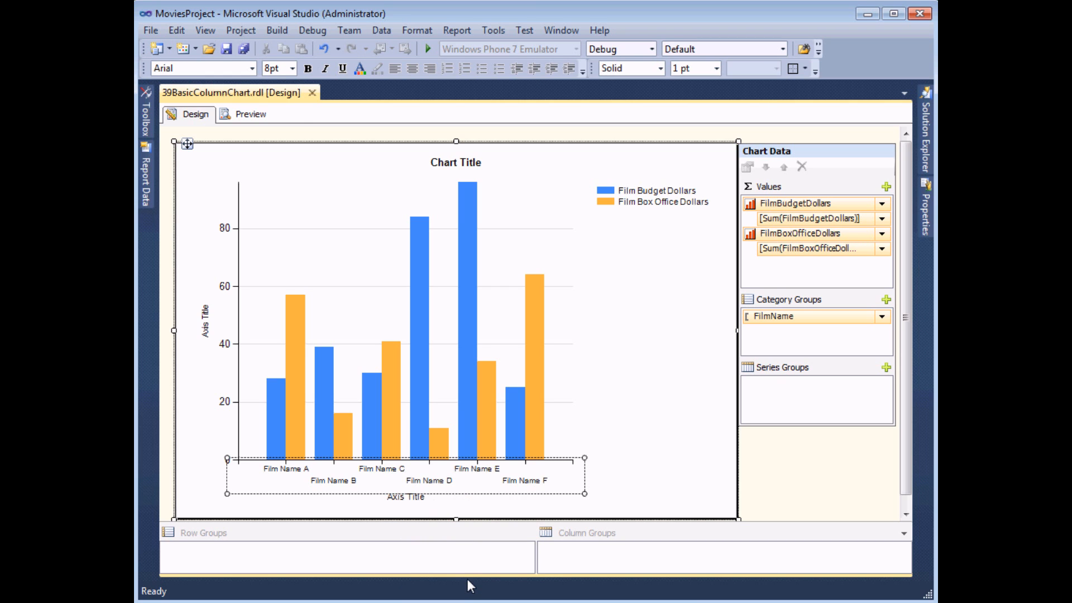
left_click_drag(466, 116, 573, 85)
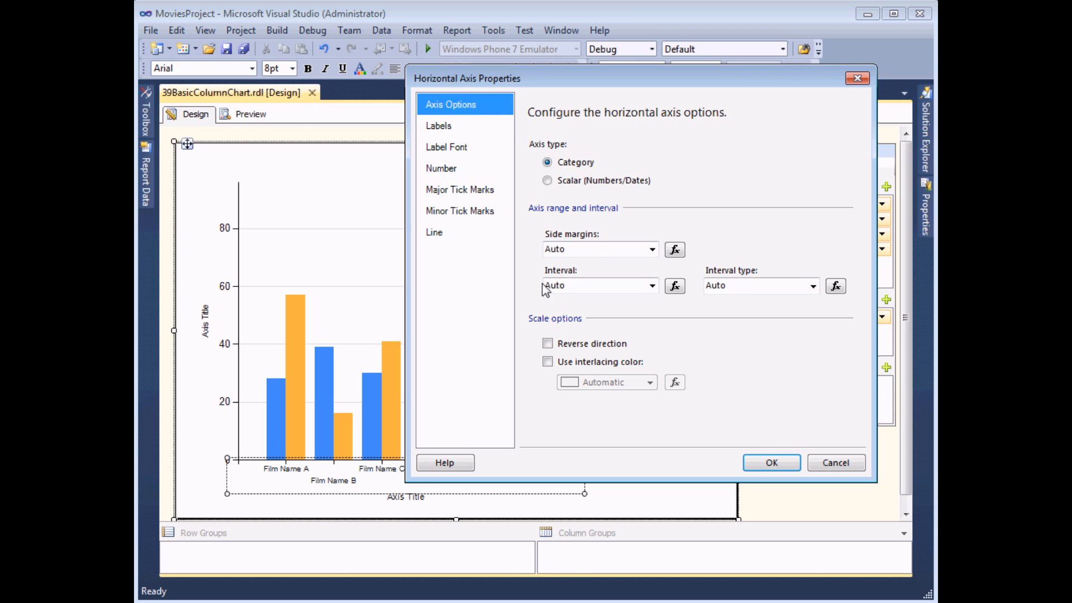
left_click_drag(572, 286, 537, 287)
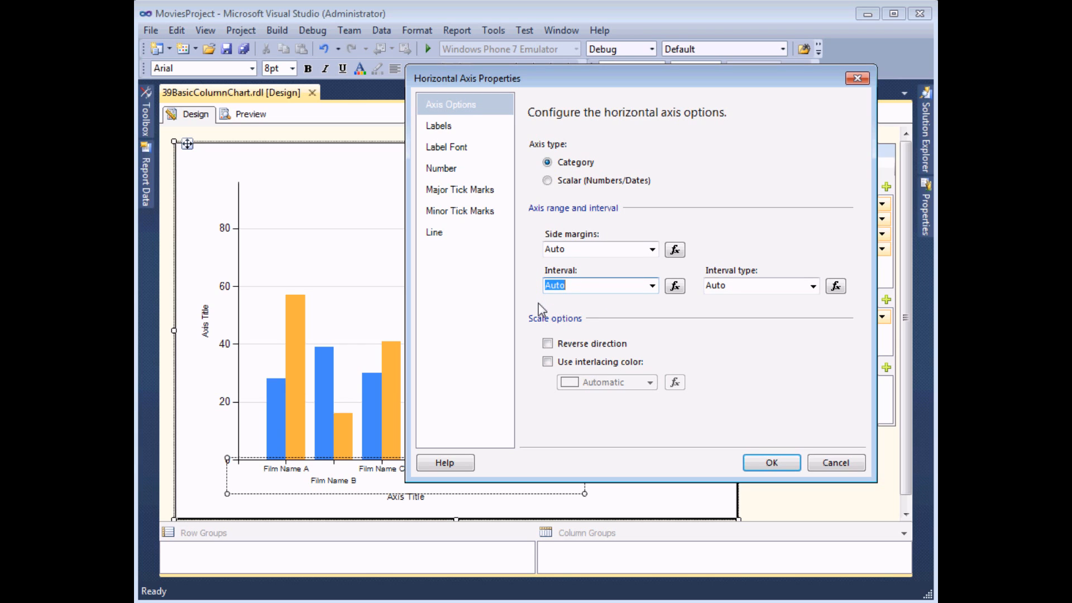
type("1")
left_click(754, 459)
left_click(245, 114)
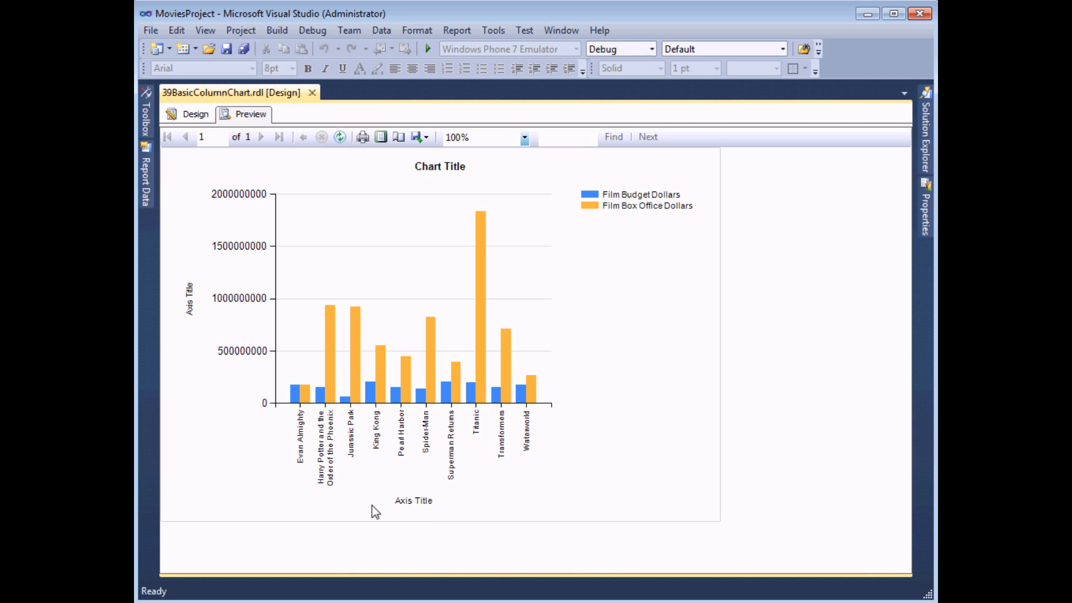
left_click(192, 116)
Delete the title of the chart's horizontal axis and preview the report
left_click(386, 478)
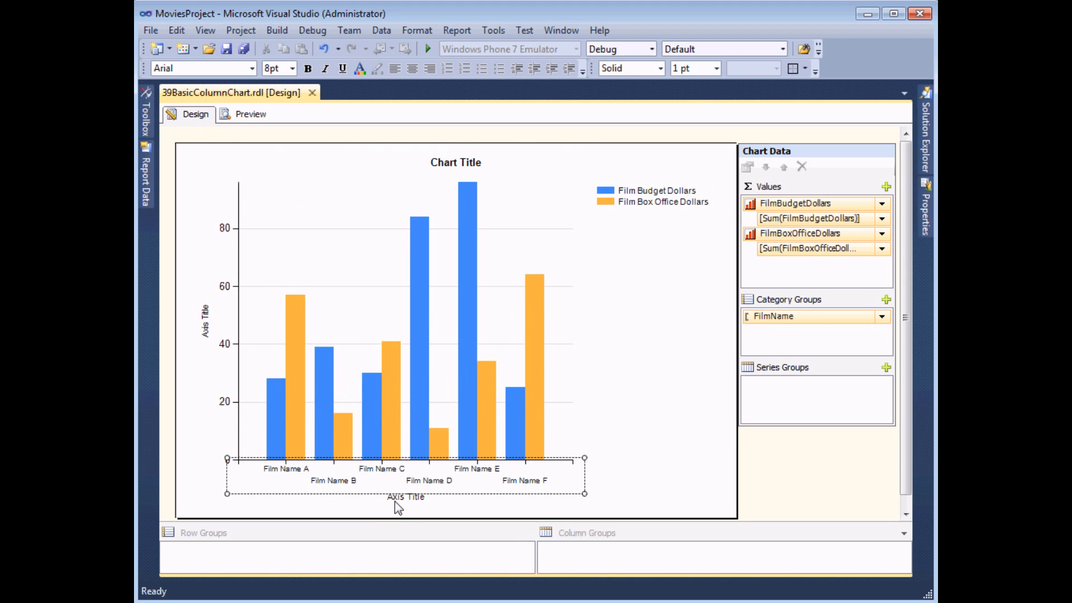
left_click(398, 501)
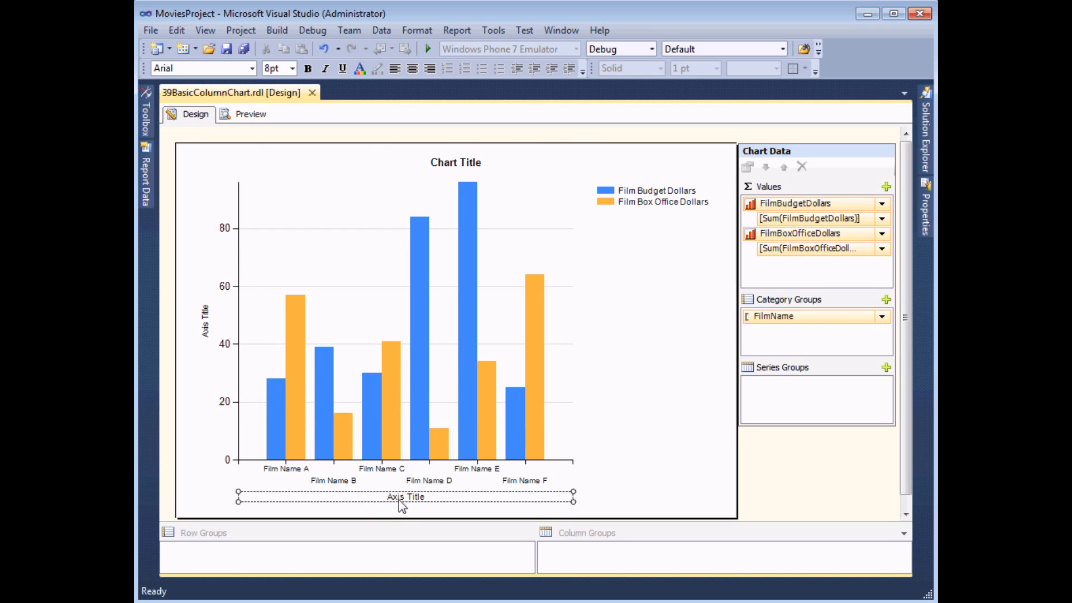
key("Delete")
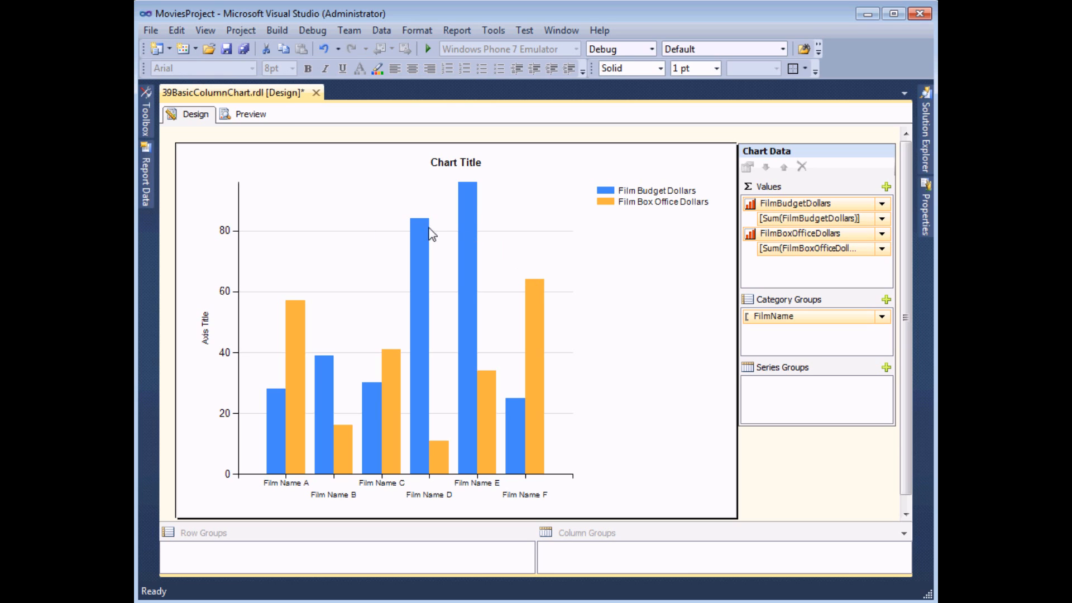
left_click(608, 382)
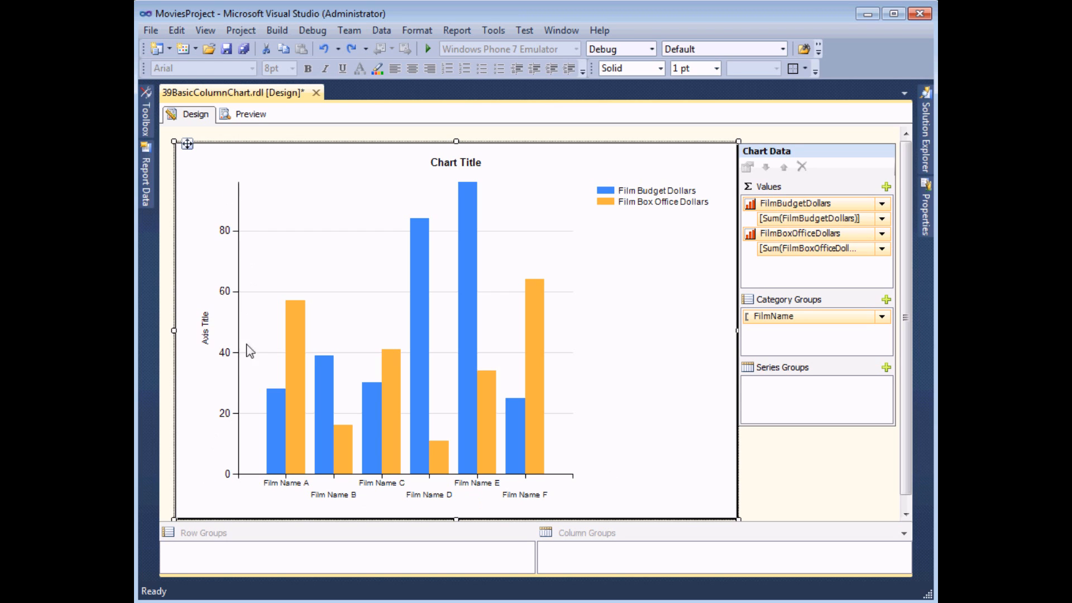
left_click(251, 117)
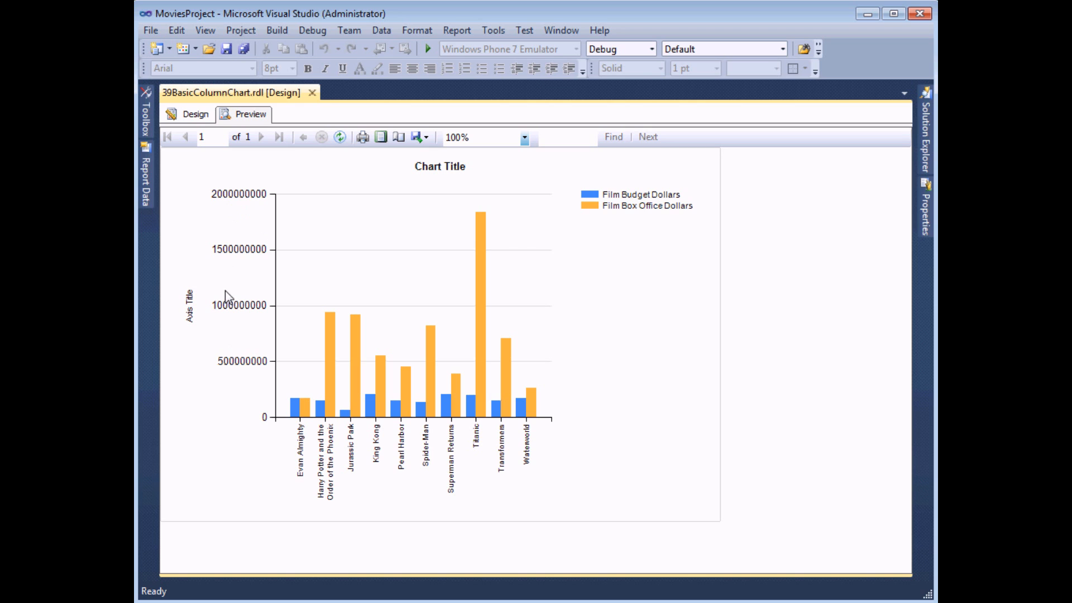
left_click(190, 114)
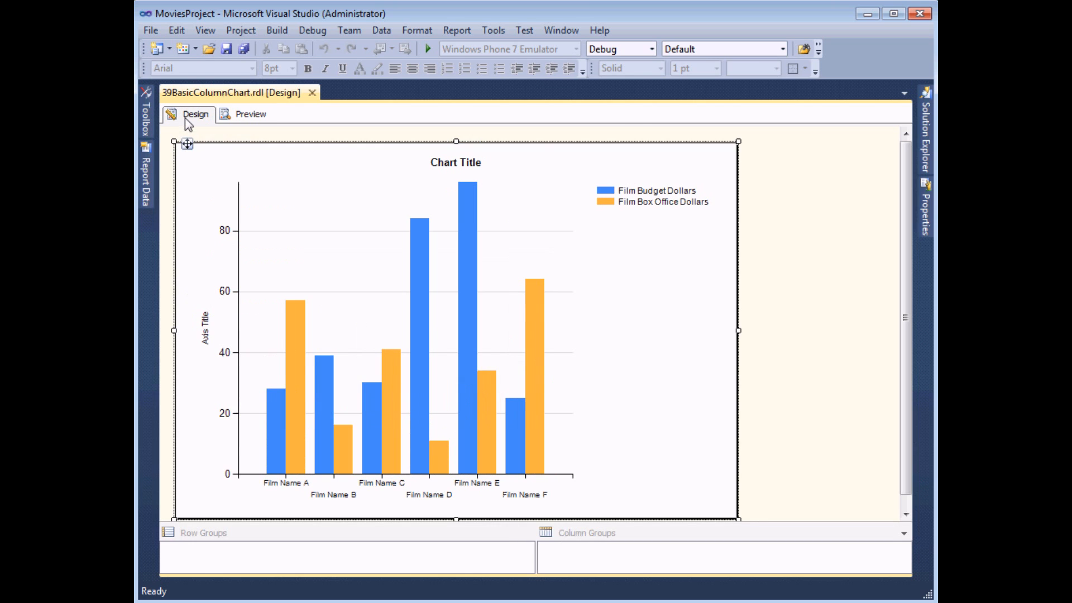
Format the vertical axis numbers as Currency with values shown in Billions
left_click(229, 236)
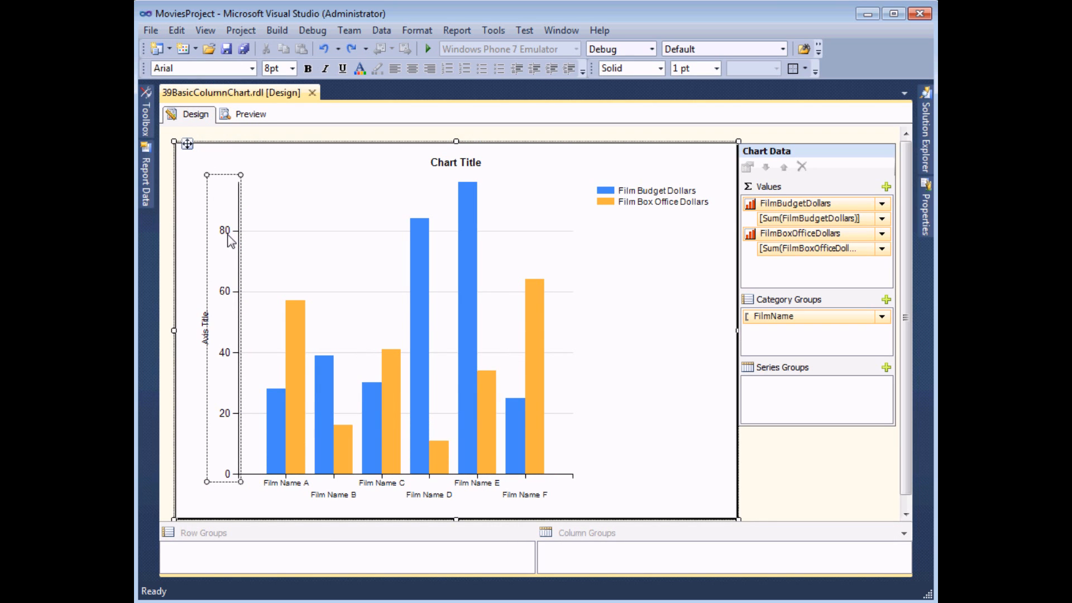
right_click(229, 239)
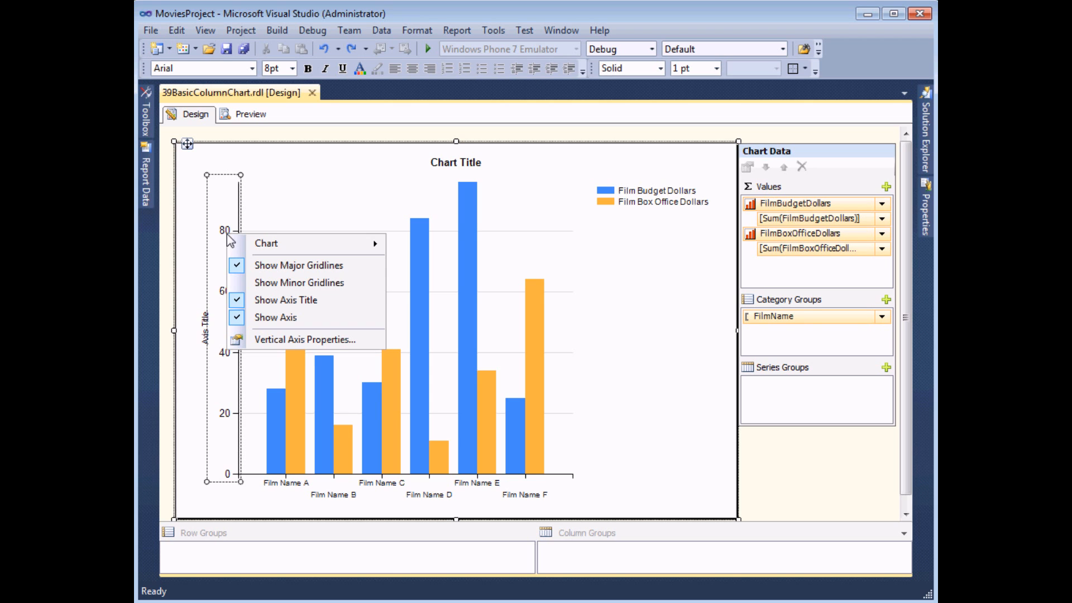
left_click(292, 339)
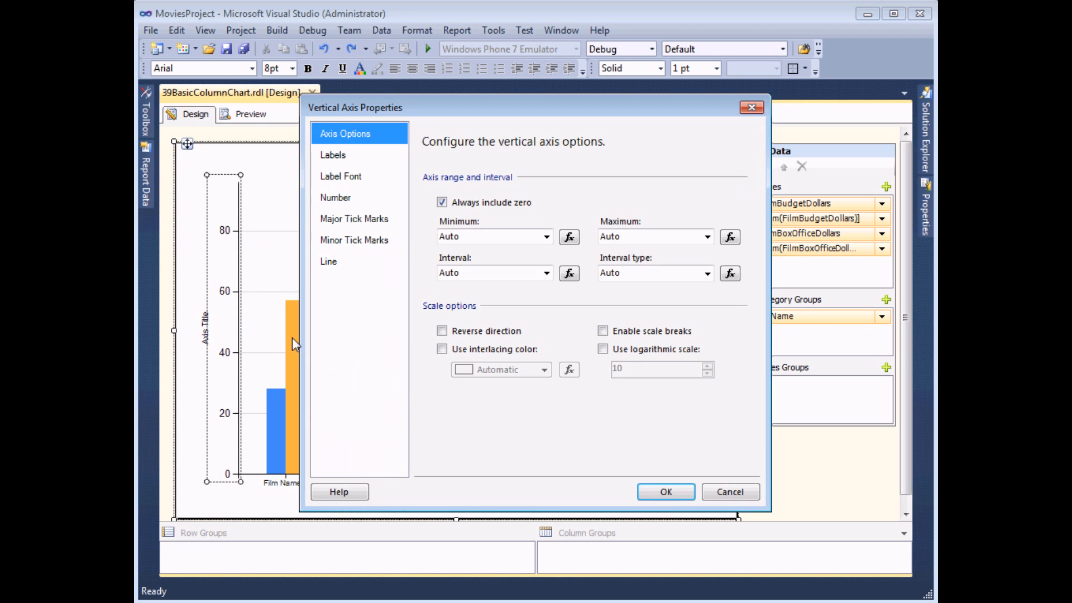
left_click(364, 201)
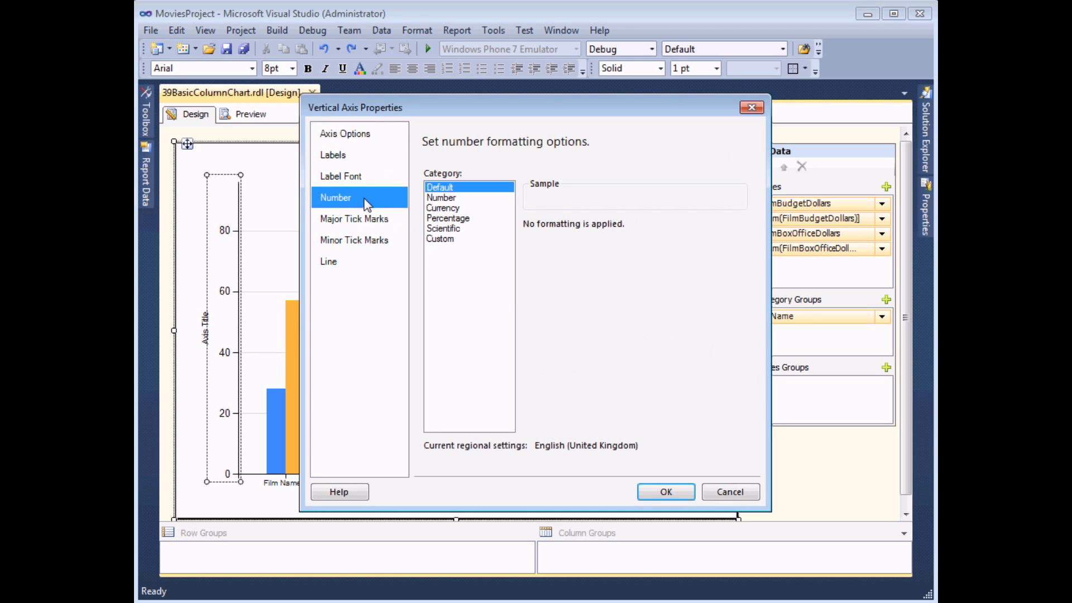
left_click(443, 208)
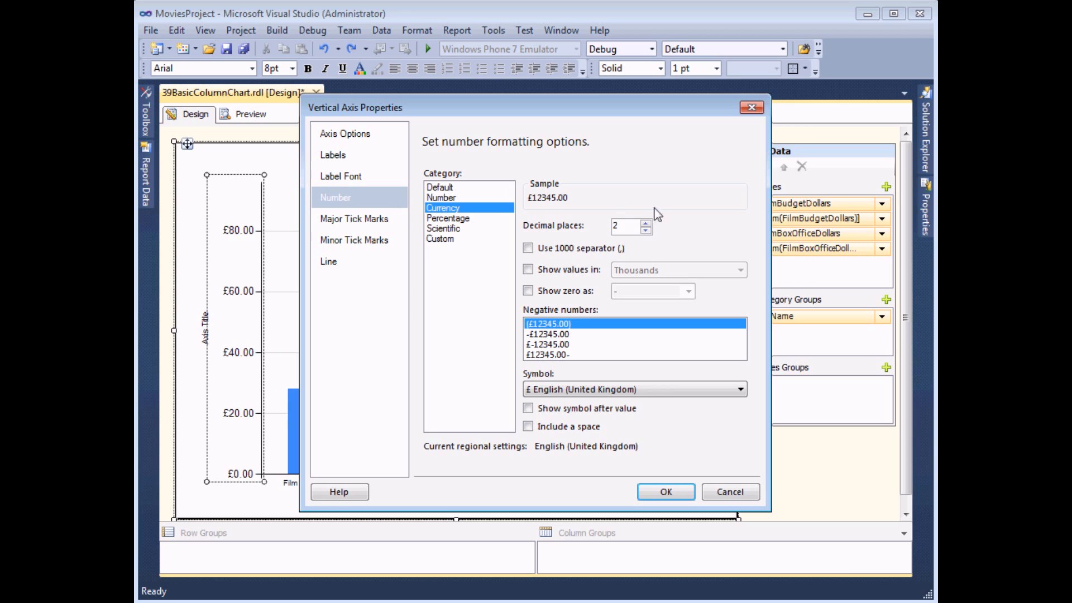
left_click(528, 271)
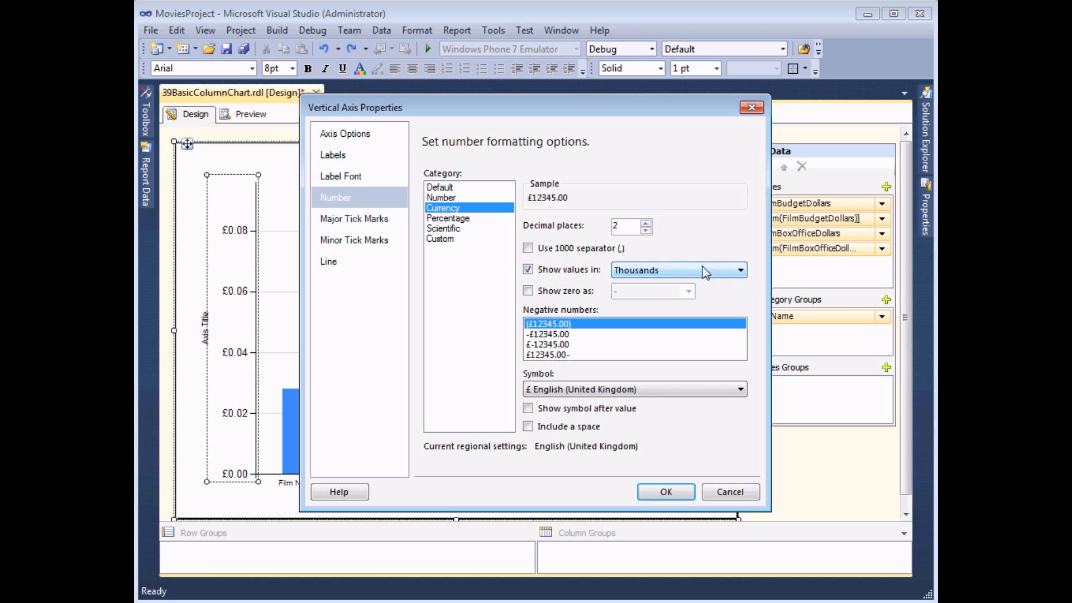
left_click(741, 270)
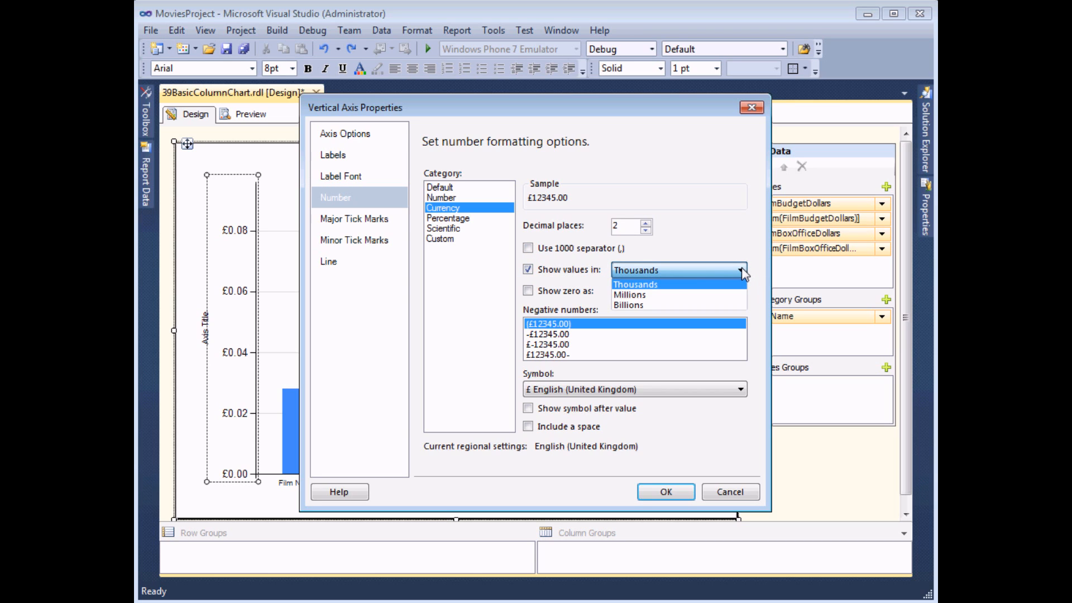
left_click(655, 302)
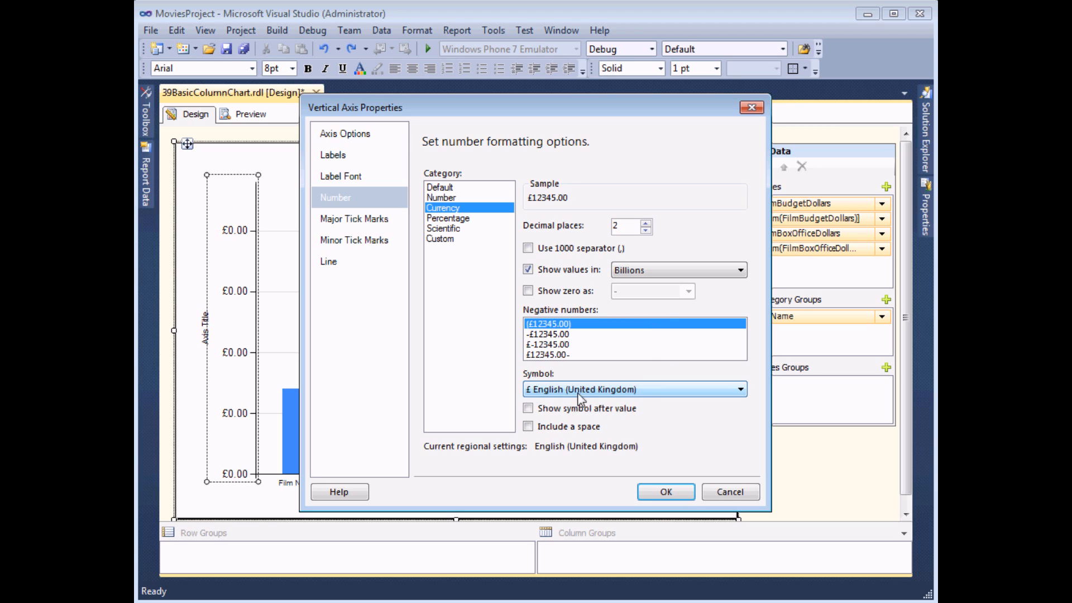
Set the vertical axis currency symbol to $ English (United States), apply the number format and preview the report
left_click(740, 390)
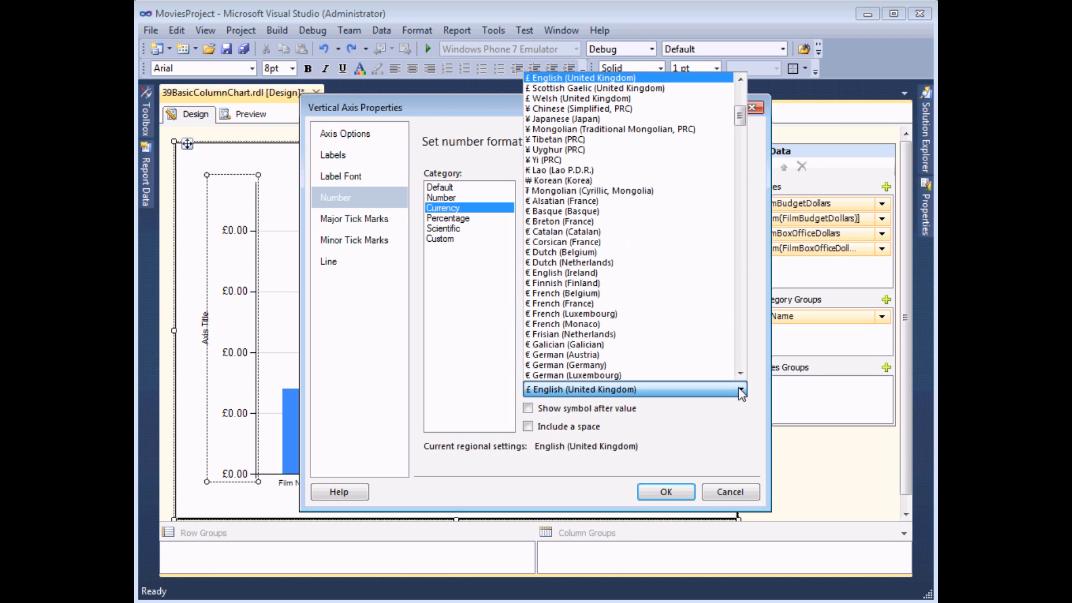
left_click_drag(741, 126, 740, 105)
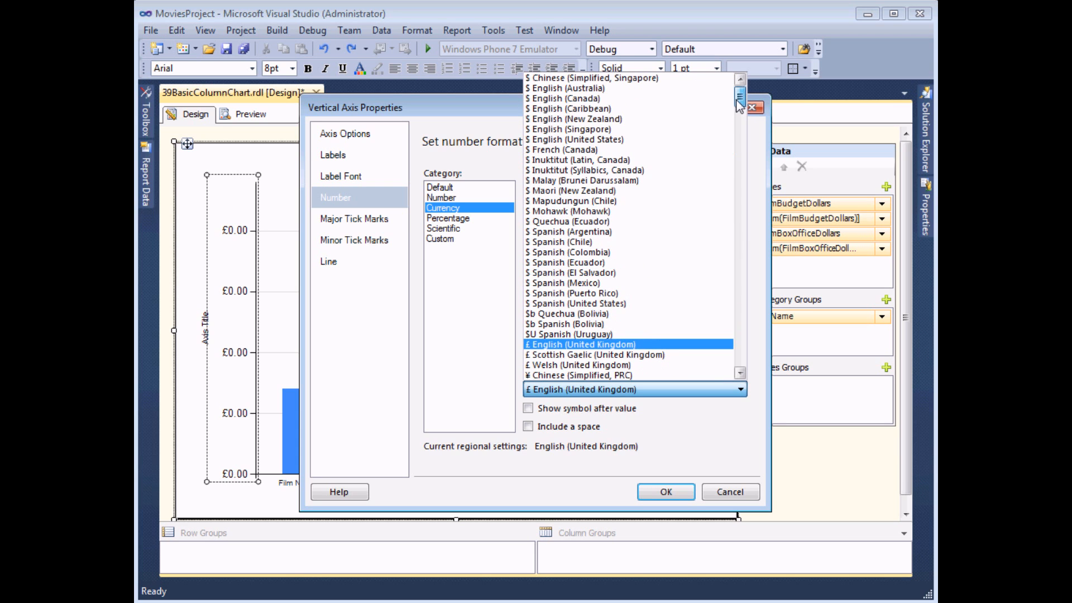
left_click(558, 140)
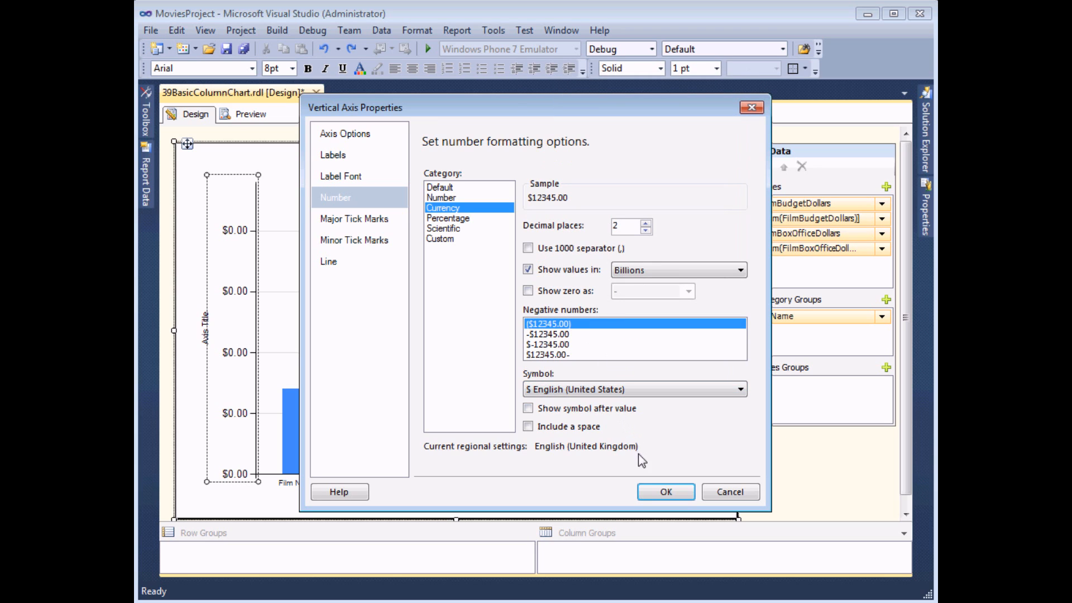
left_click(665, 491)
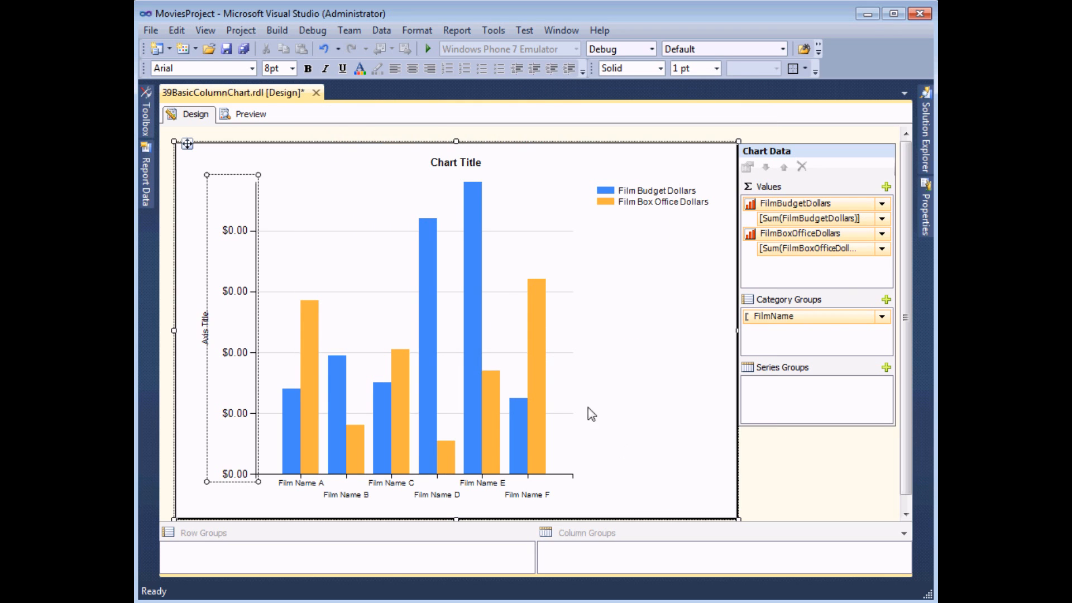
left_click(249, 115)
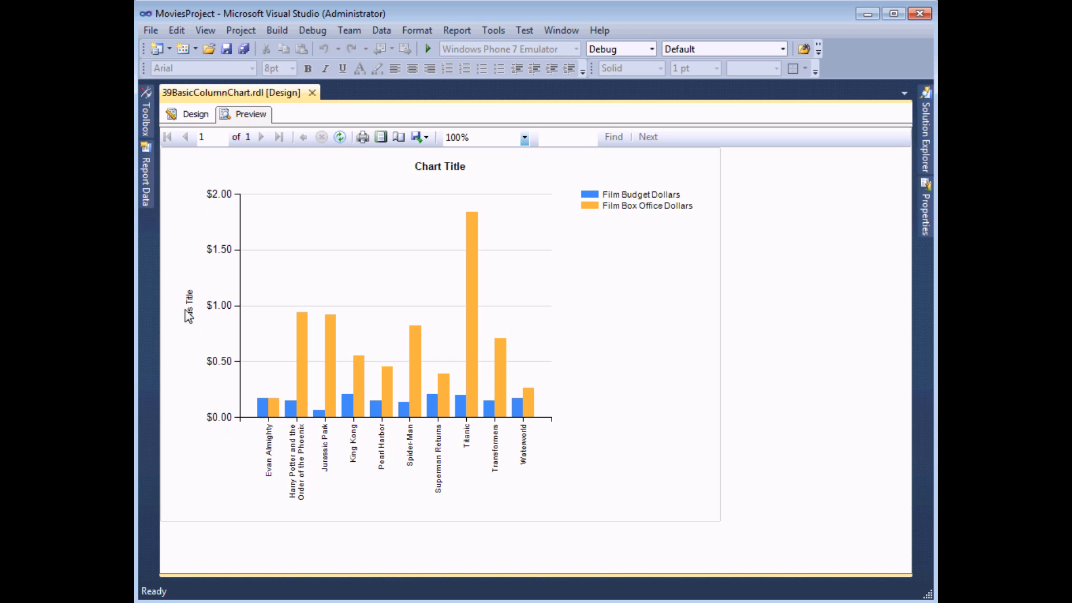
Change the vertical axis title to "$ billions" and preview the report
left_click(195, 115)
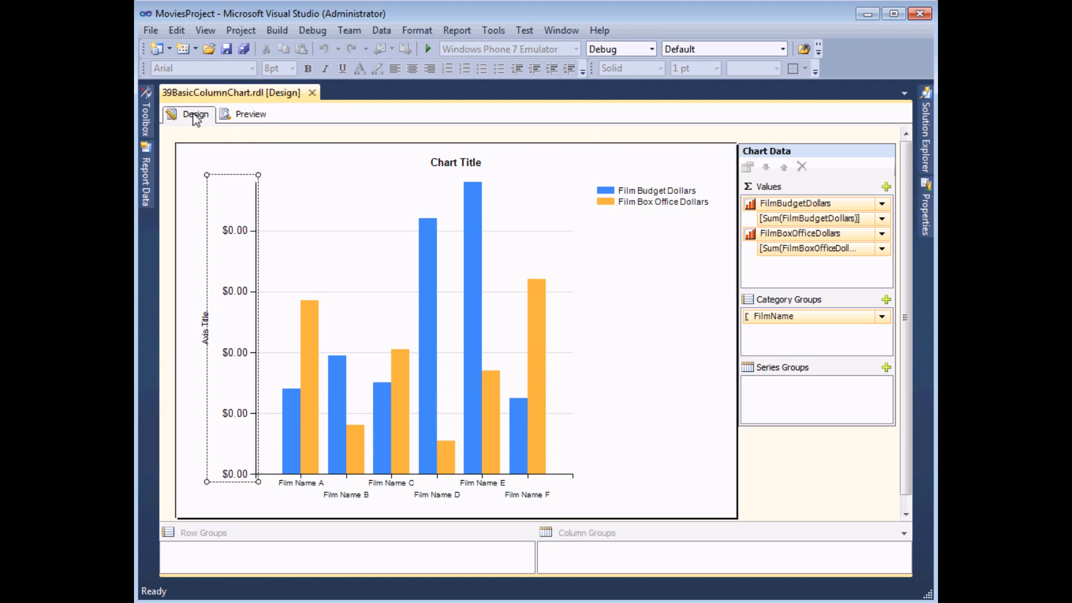
left_click(207, 338)
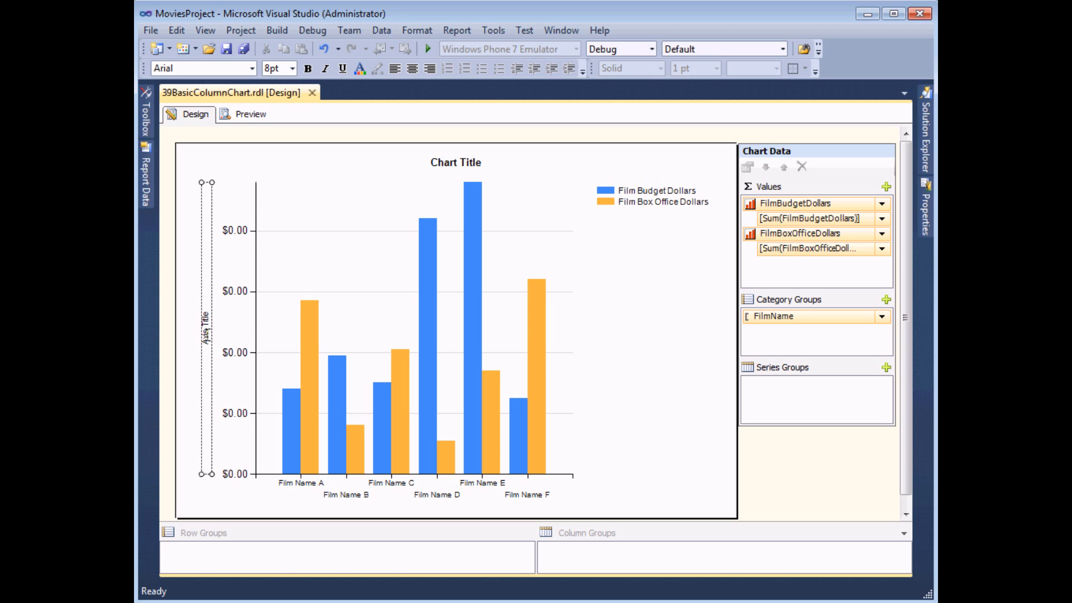
double_click(206, 332)
left_click_drag(360, 335, 333, 336)
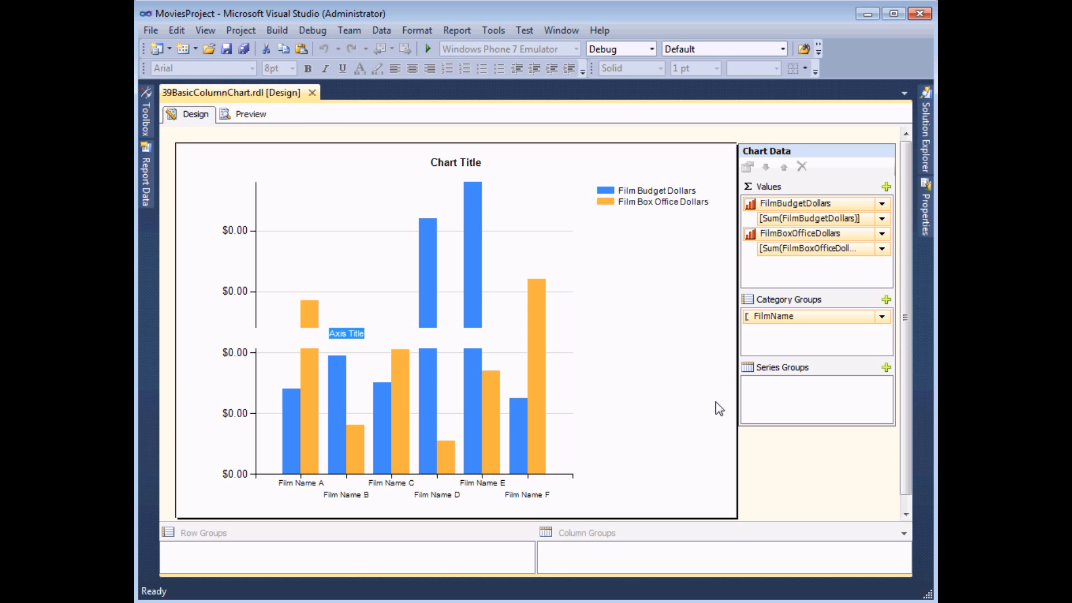
type("£")
type(" billions")
left_click(719, 409)
left_click(246, 114)
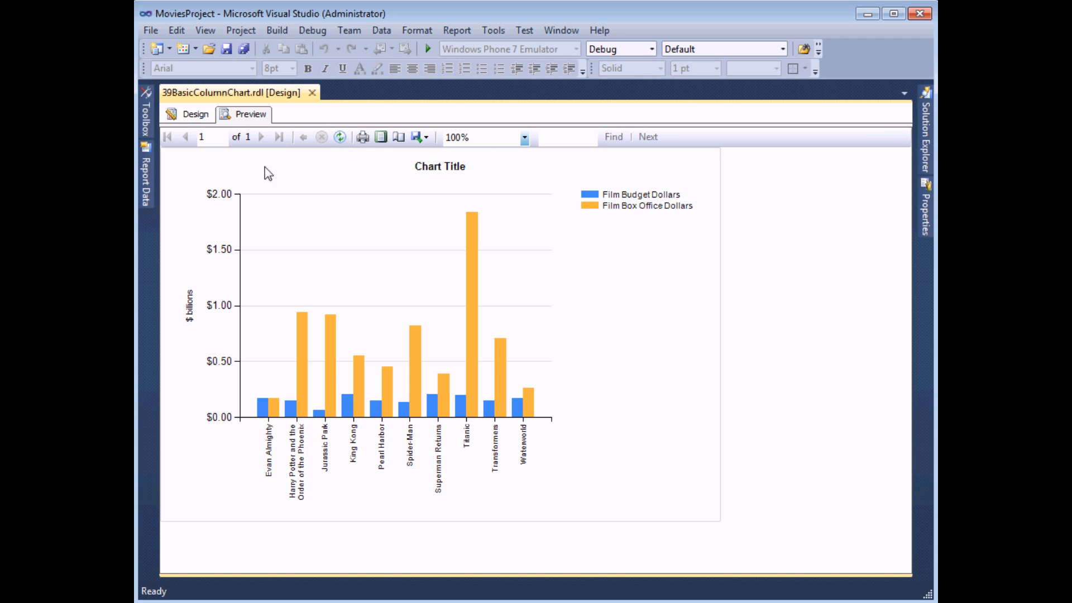
Left-align the chart's main title above the plot area
left_click(195, 115)
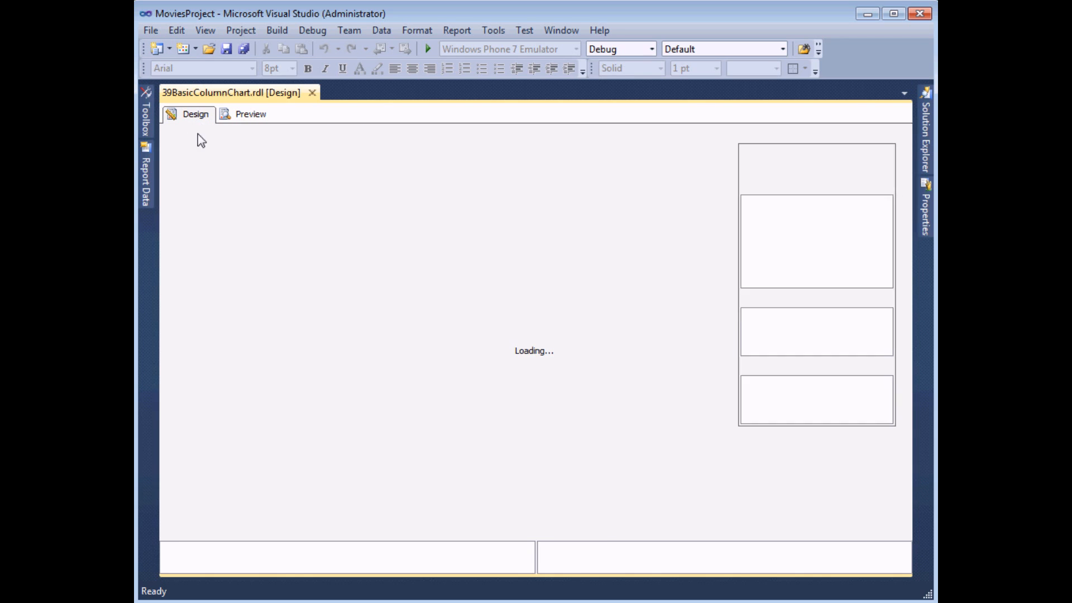
left_click(377, 166)
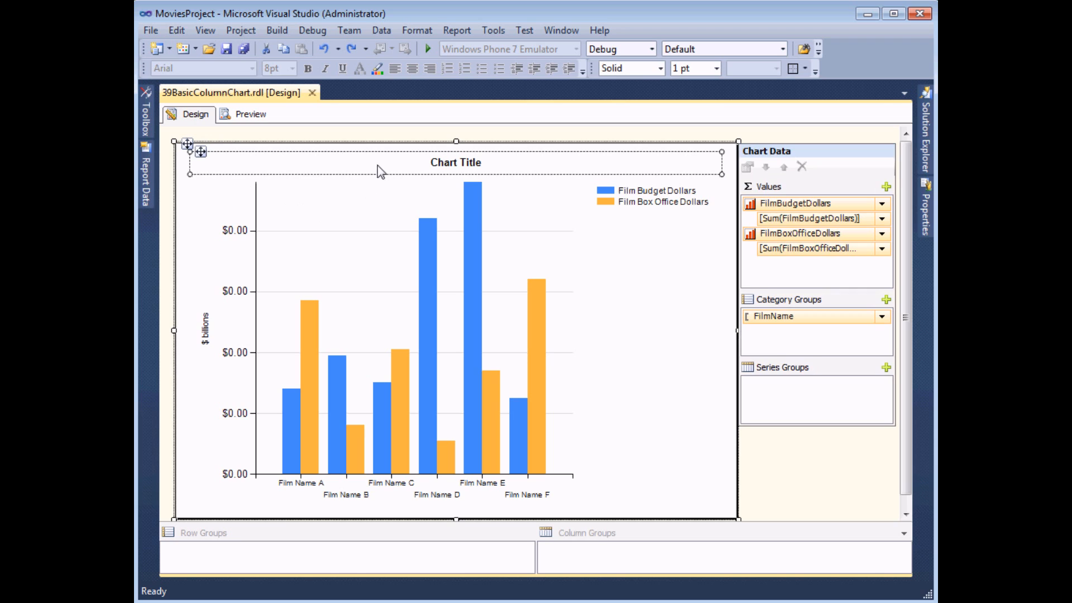
left_click(379, 167)
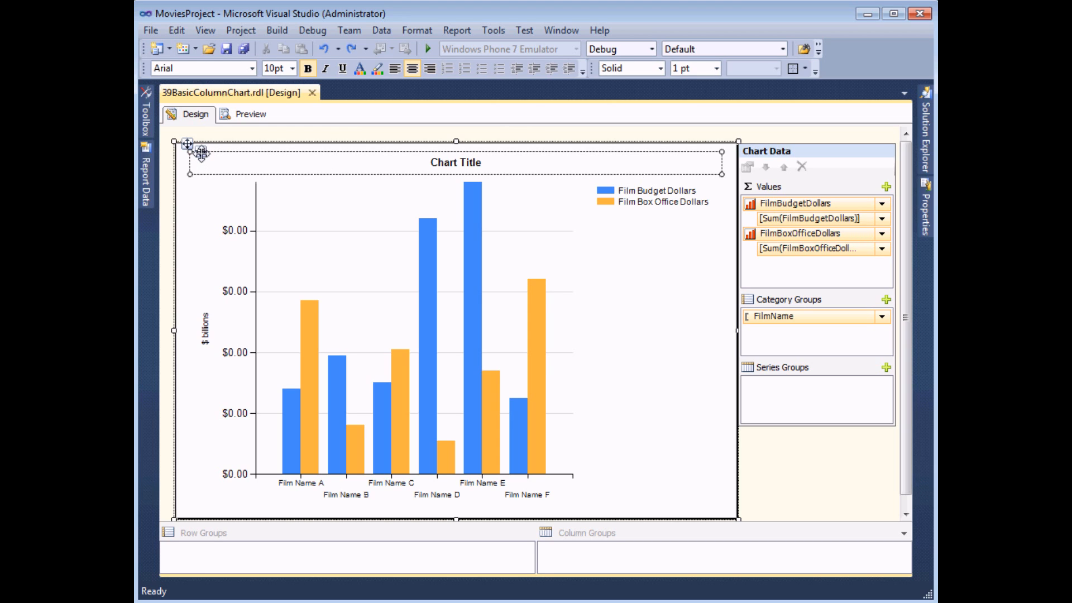
mouse_move(199, 151)
left_mouse_down()
mouse_move(410, 165)
mouse_move(241, 160)
mouse_move(193, 251)
mouse_move(198, 397)
mouse_move(216, 461)
mouse_move(359, 495)
mouse_move(630, 495)
mouse_move(663, 411)
mouse_move(675, 251)
mouse_move(509, 181)
mouse_move(257, 181)
mouse_move(249, 191)
mouse_move(211, 151)
mouse_move(207, 160)
left_mouse_up()
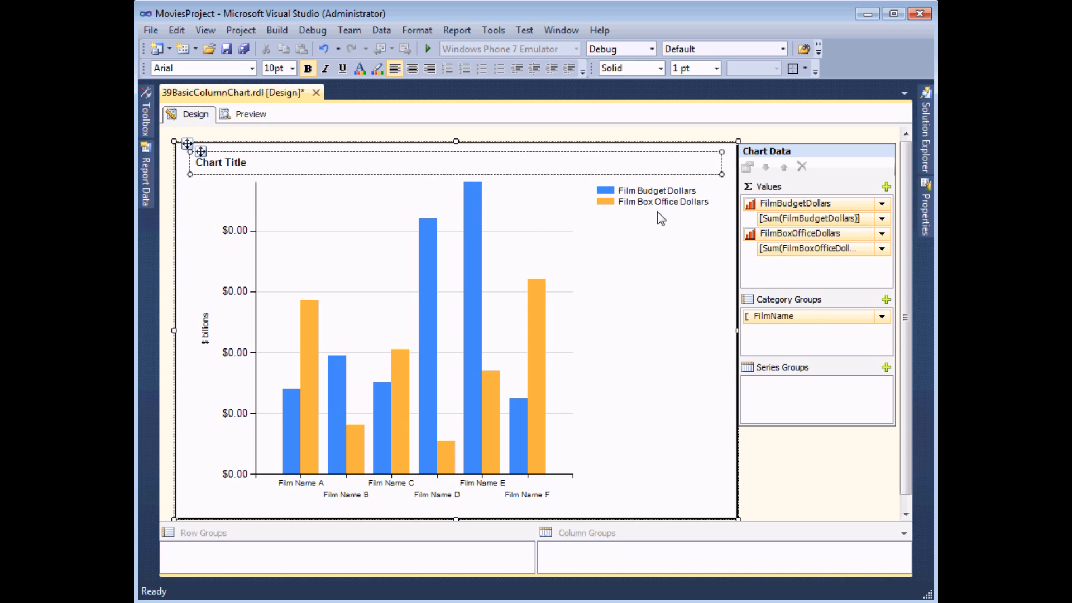
Position the legend above the plot area at its right end and preview the report
left_click(636, 201)
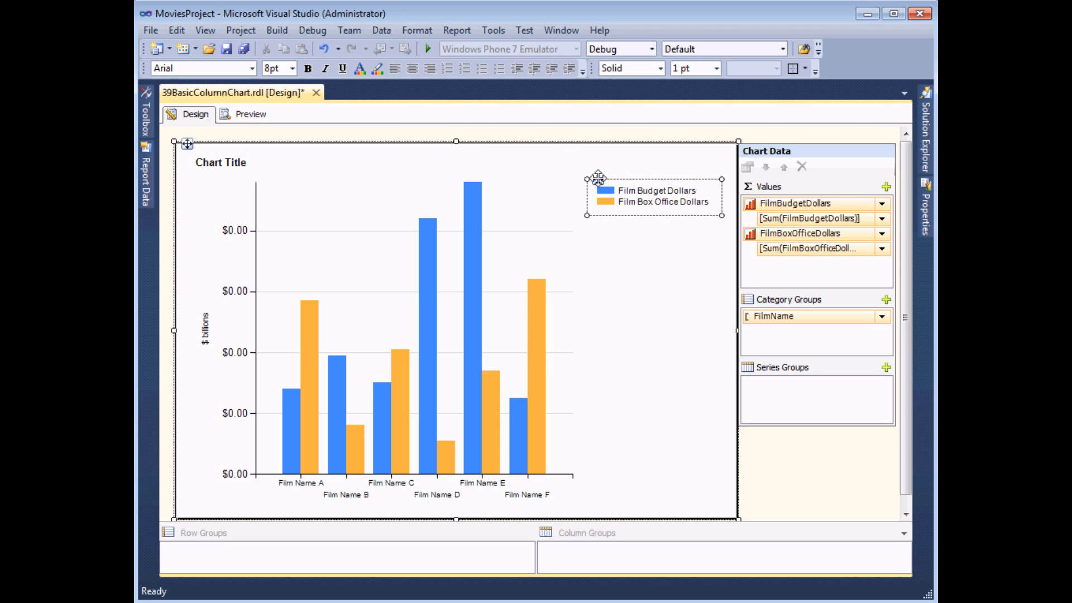
left_click_drag(601, 179, 600, 180)
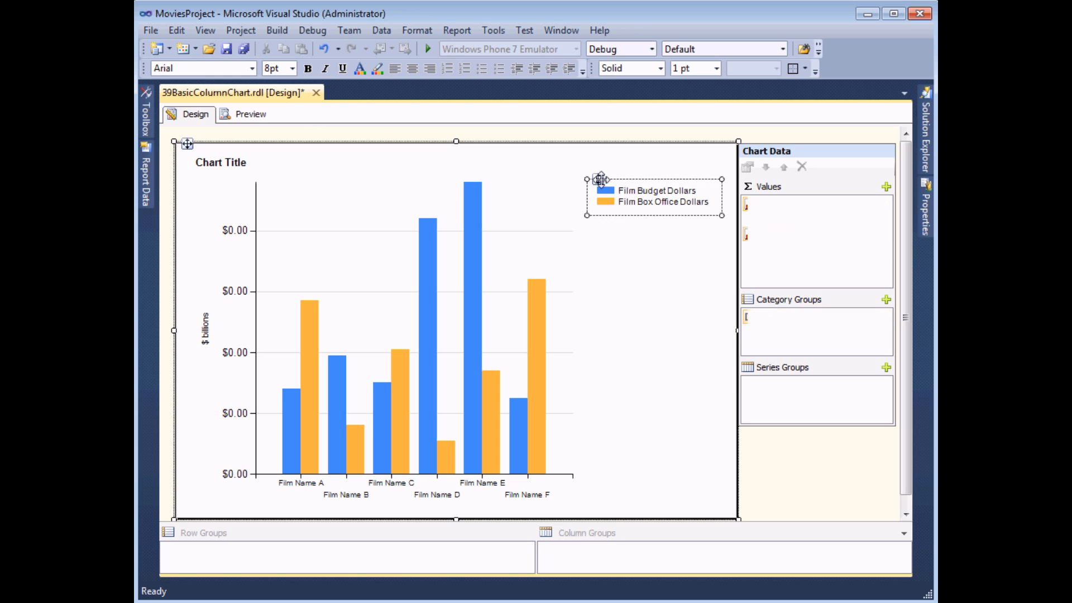
right_click(601, 179)
left_click(591, 292)
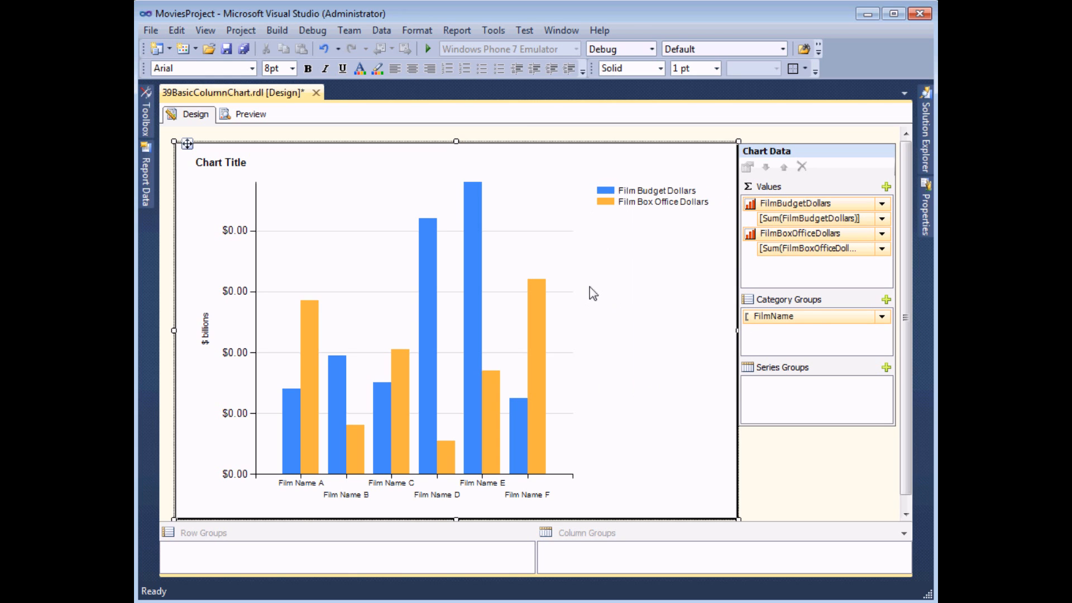
right_click(648, 213)
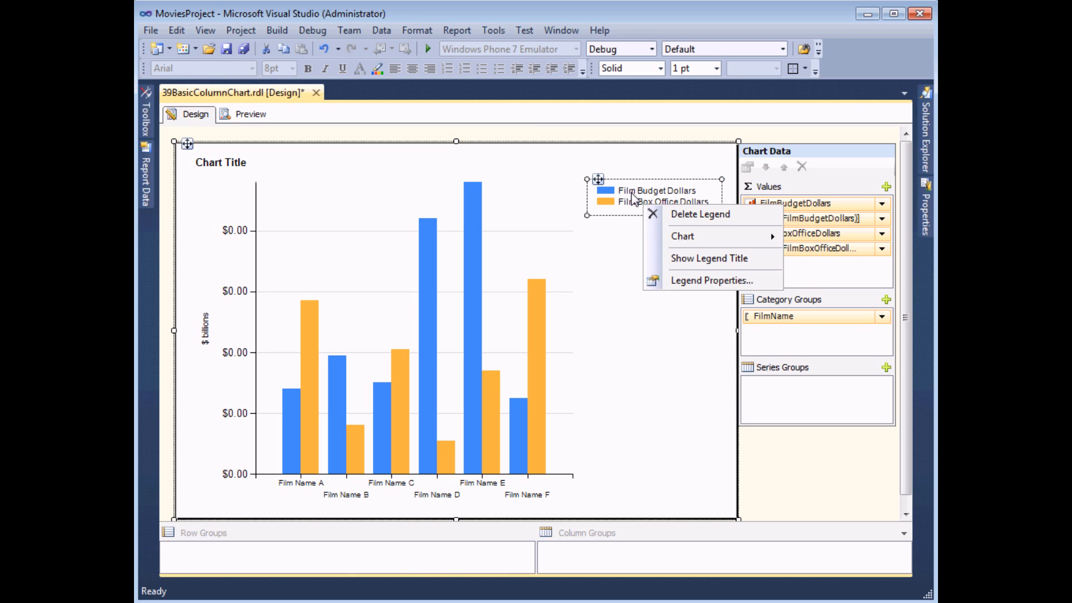
left_click(673, 284)
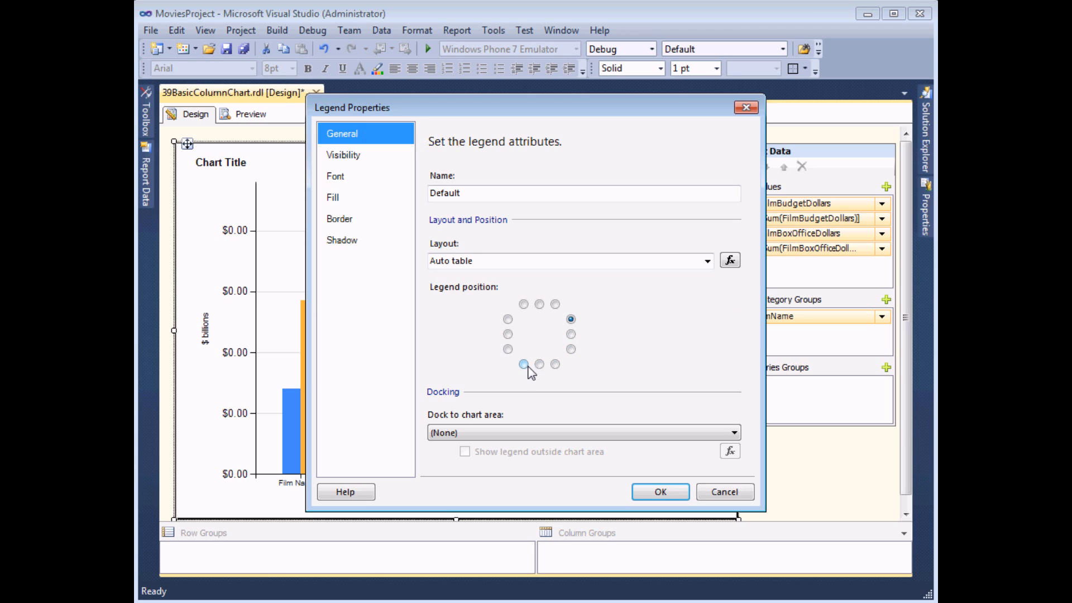
left_click(555, 305)
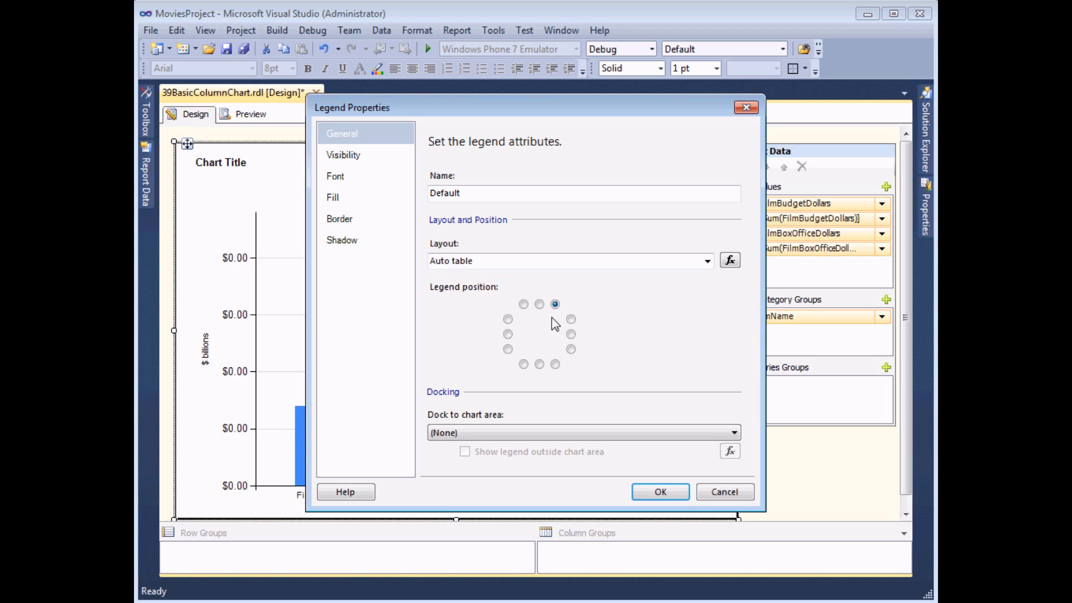
left_click(648, 491)
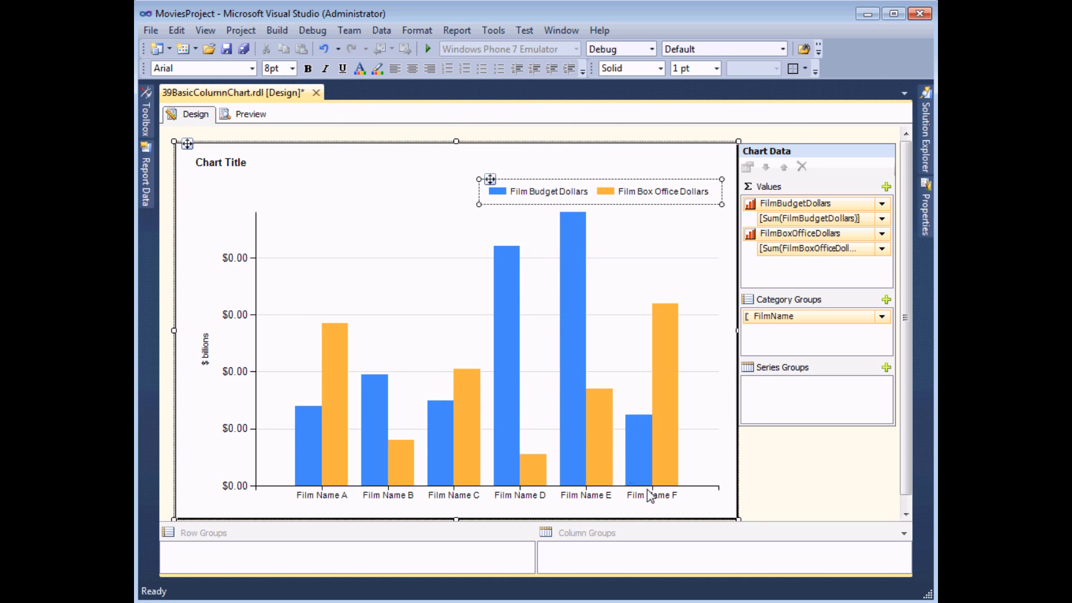
left_click(251, 118)
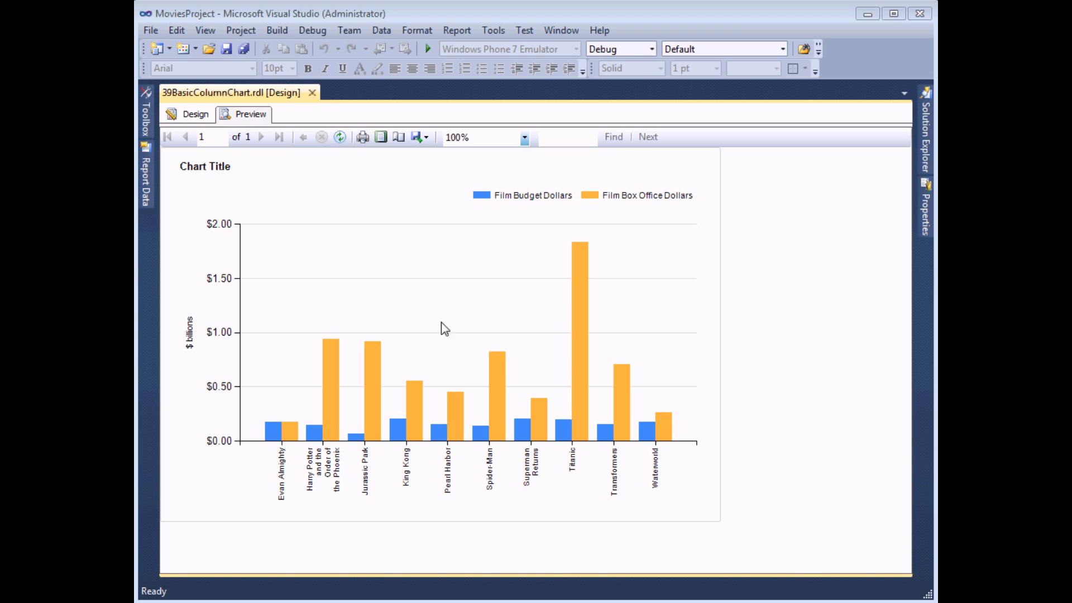
Show data labels on the Film Box Office Dollars columns and preview the report
left_click(189, 115)
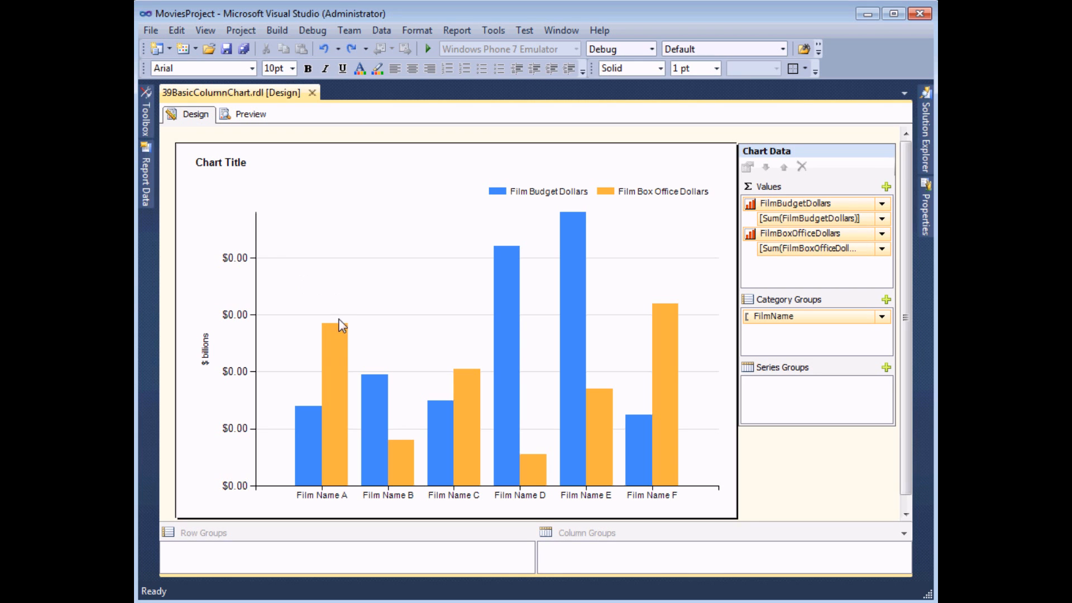
right_click(340, 365)
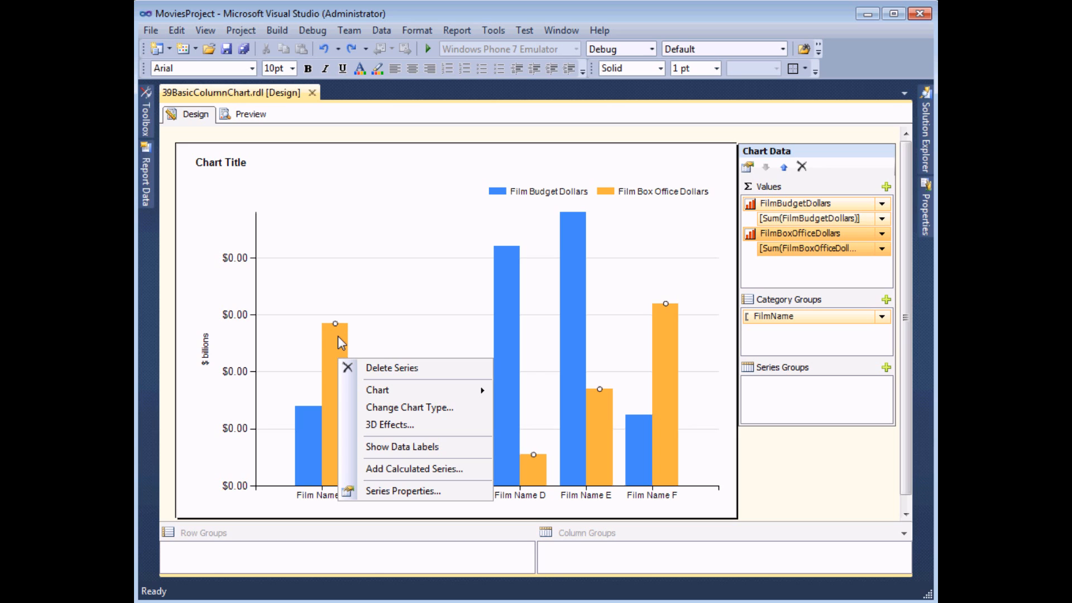
left_click(360, 446)
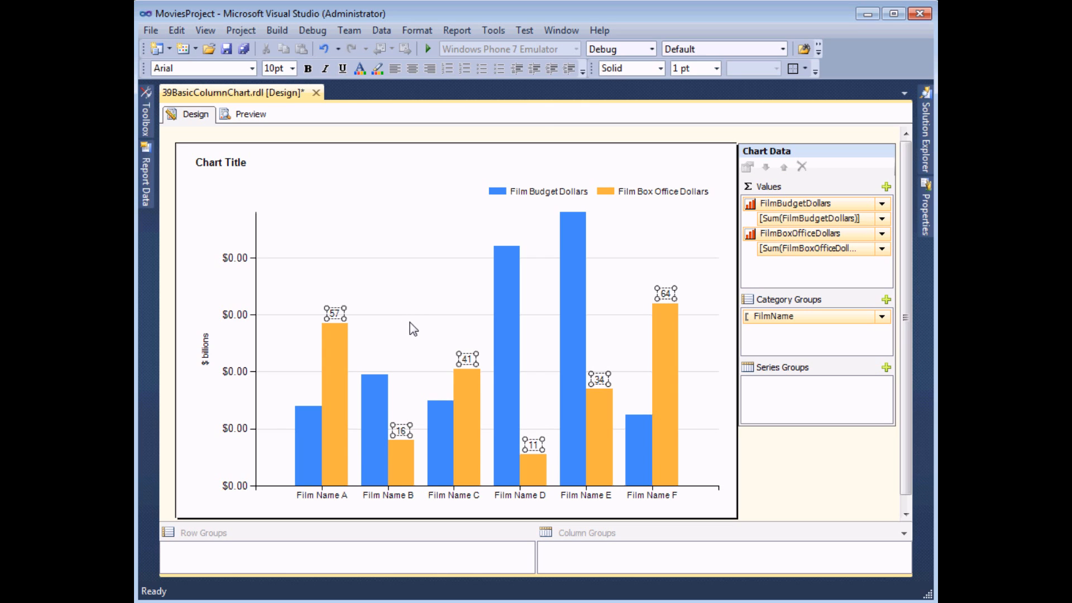
left_click(241, 115)
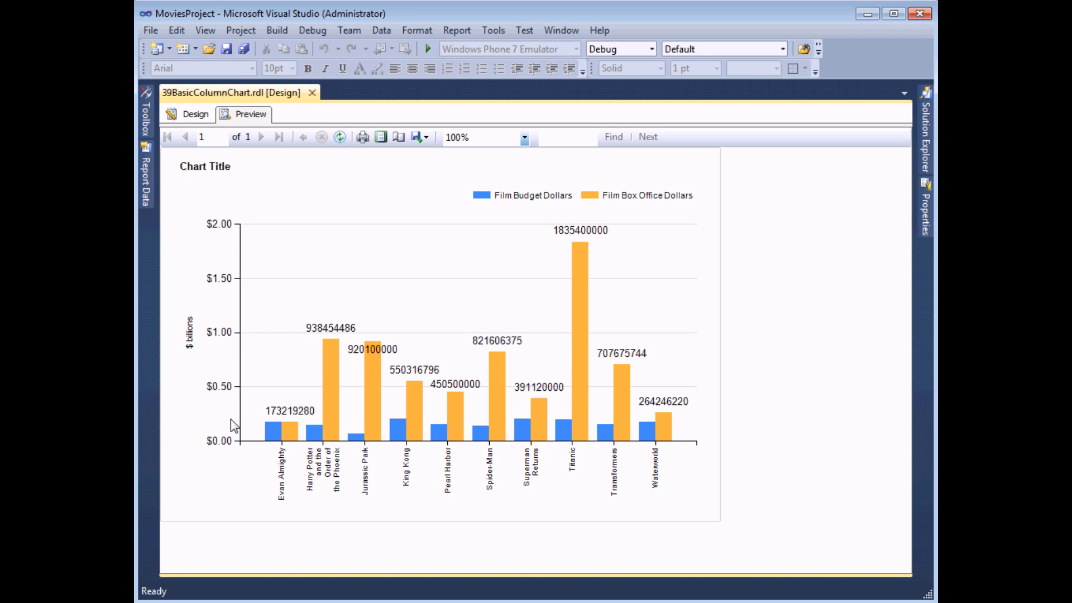
Format the Film Box Office Dollars data labels as currency with values shown in billions
left_click(196, 114)
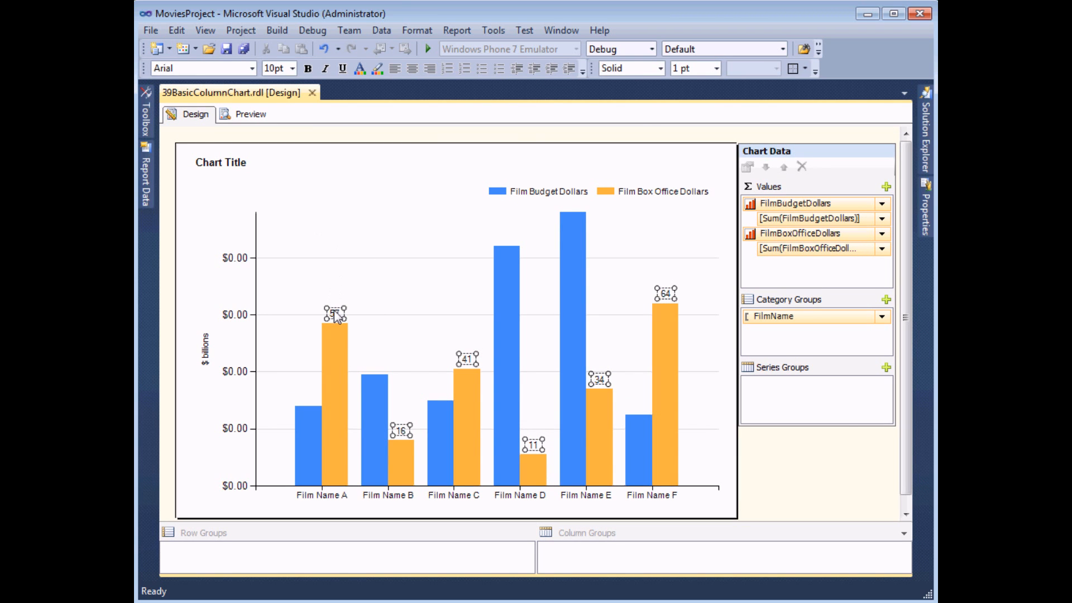
right_click(334, 310)
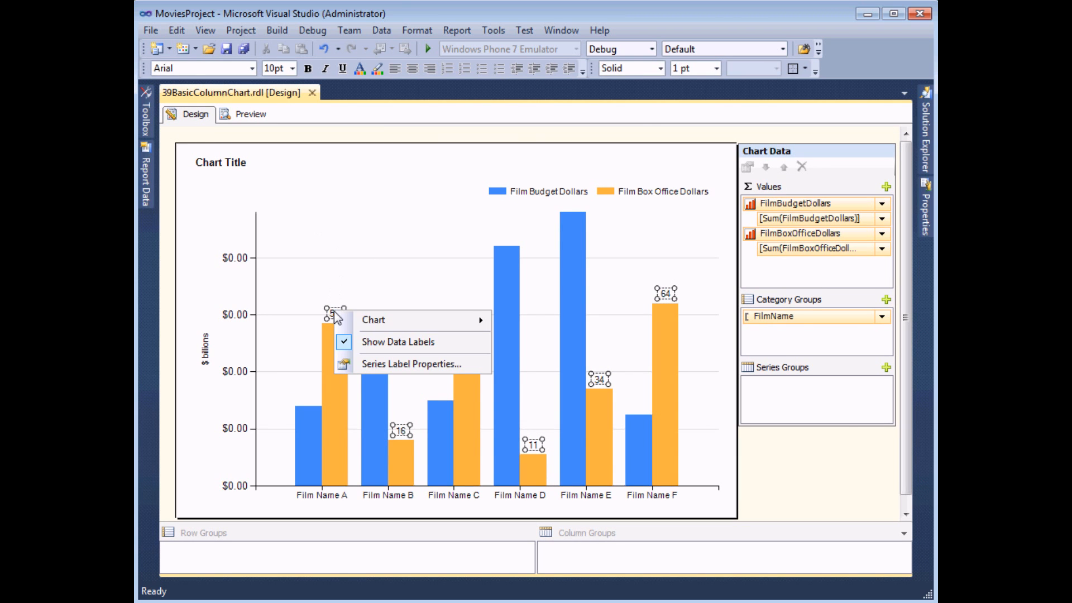
left_click(411, 368)
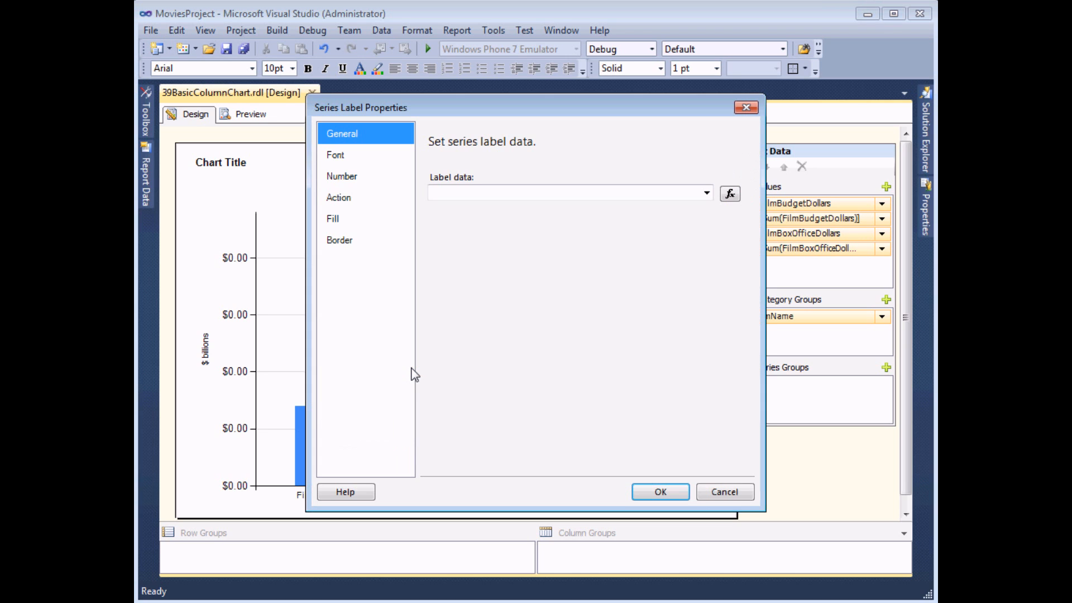
left_click(355, 176)
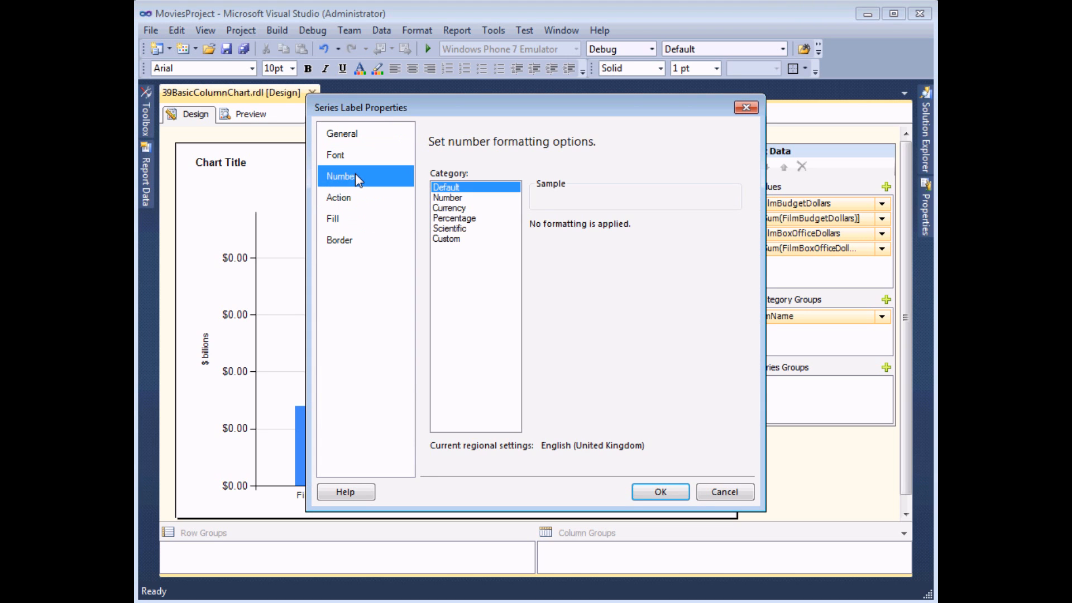
left_click(450, 208)
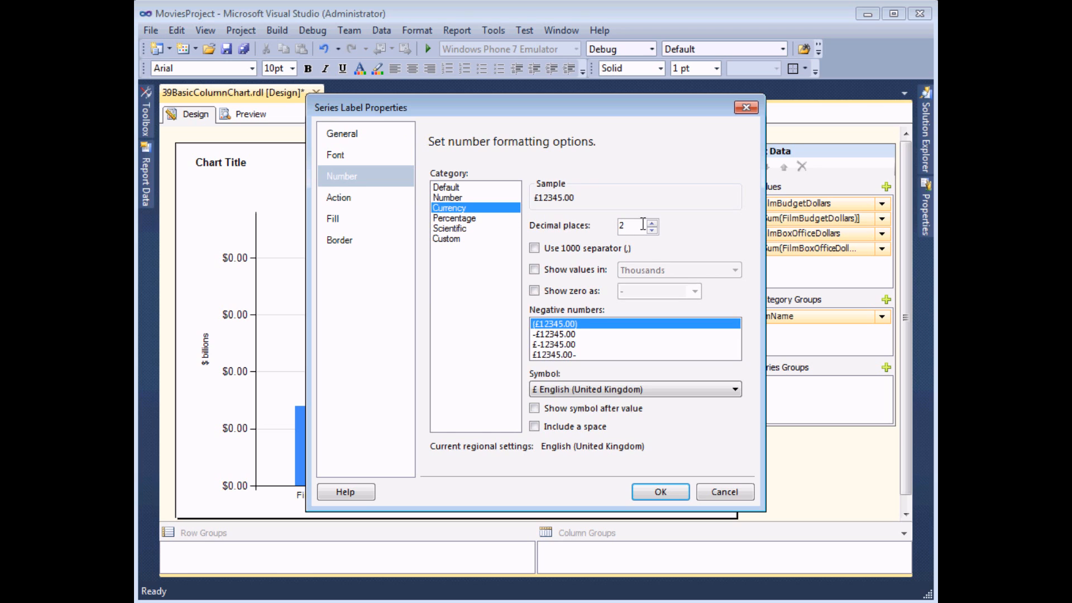
left_click(540, 272)
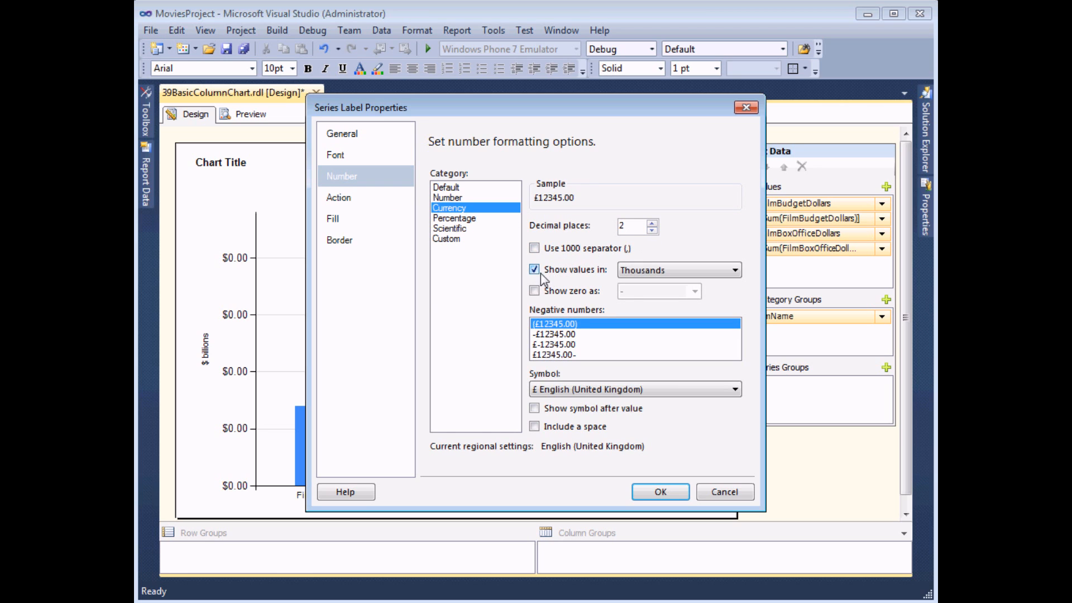
left_click(735, 270)
left_click(643, 305)
Set the data labels' currency symbol to $ English (United States) and preview the report
left_click(606, 391)
left_click_drag(733, 119, 734, 97)
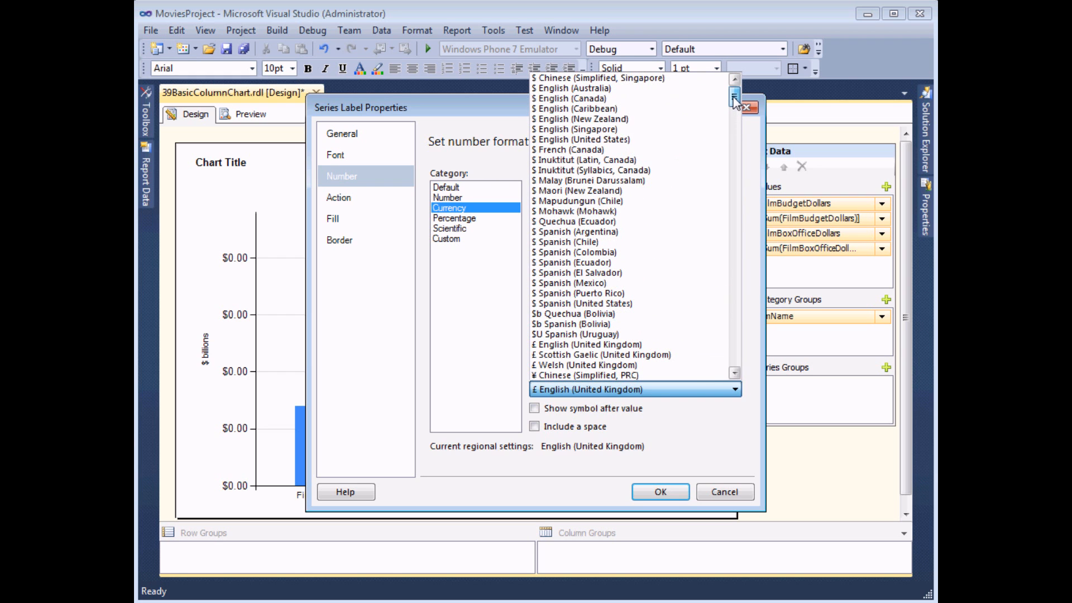
left_click(636, 136)
left_click(652, 491)
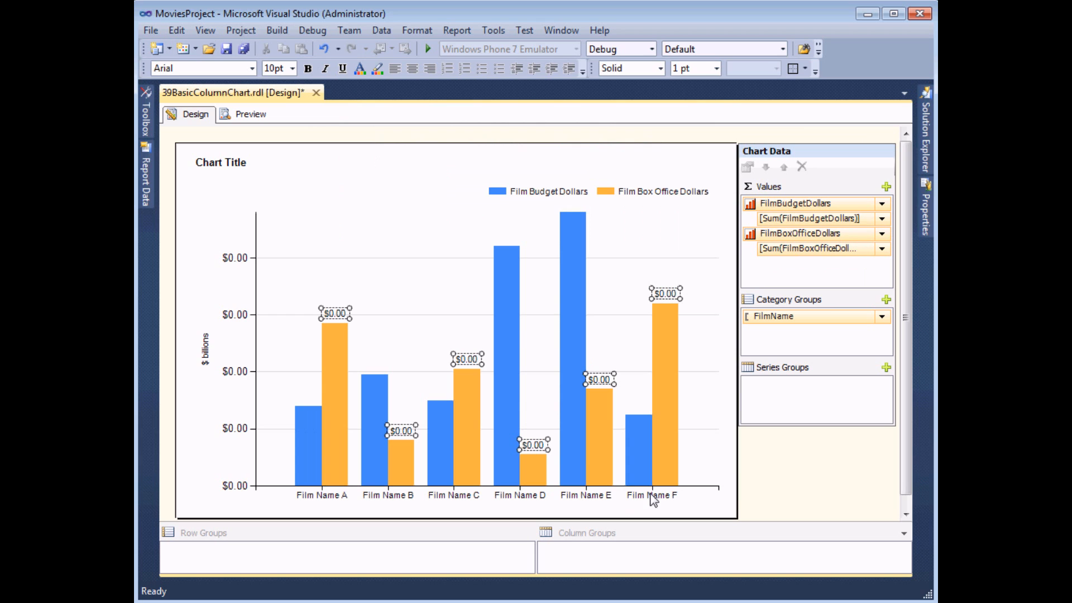
left_click(251, 115)
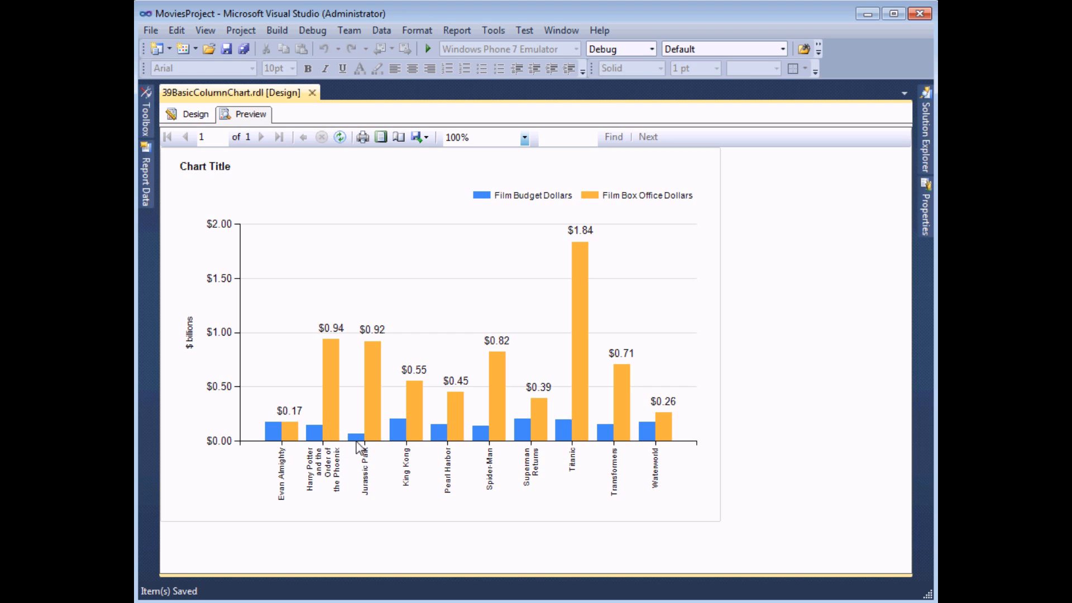
Return to the report design and try the Fire color palette in the chart's properties
left_click(199, 119)
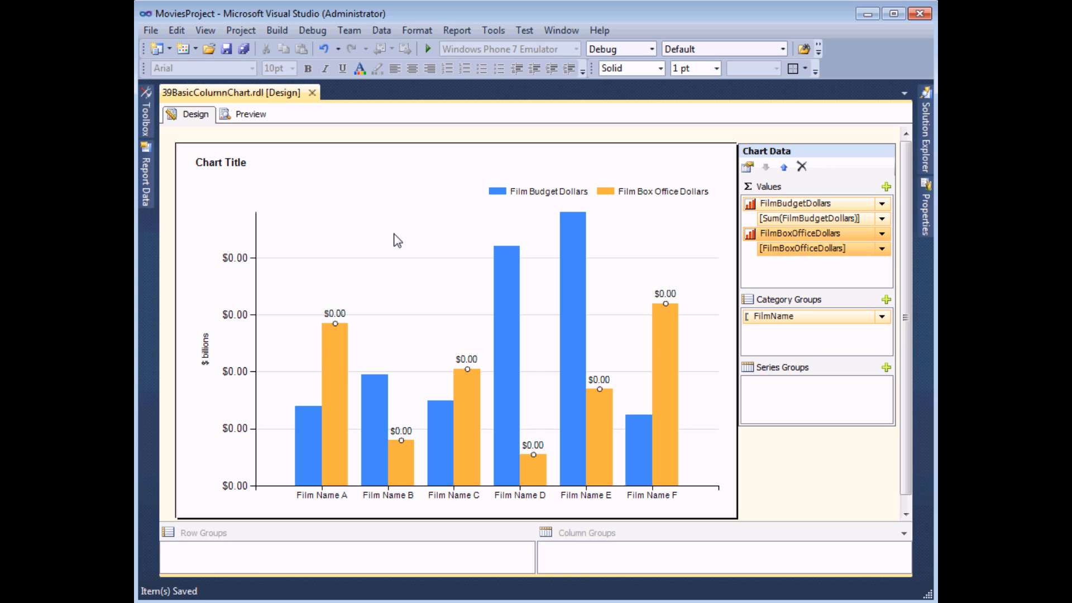
right_click(336, 194)
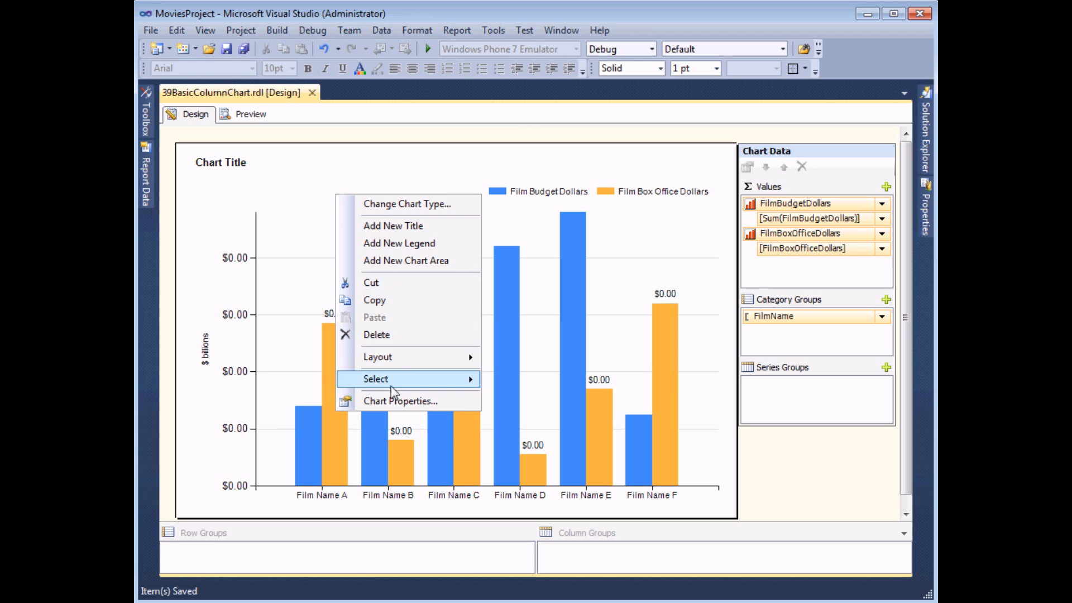
left_click(389, 402)
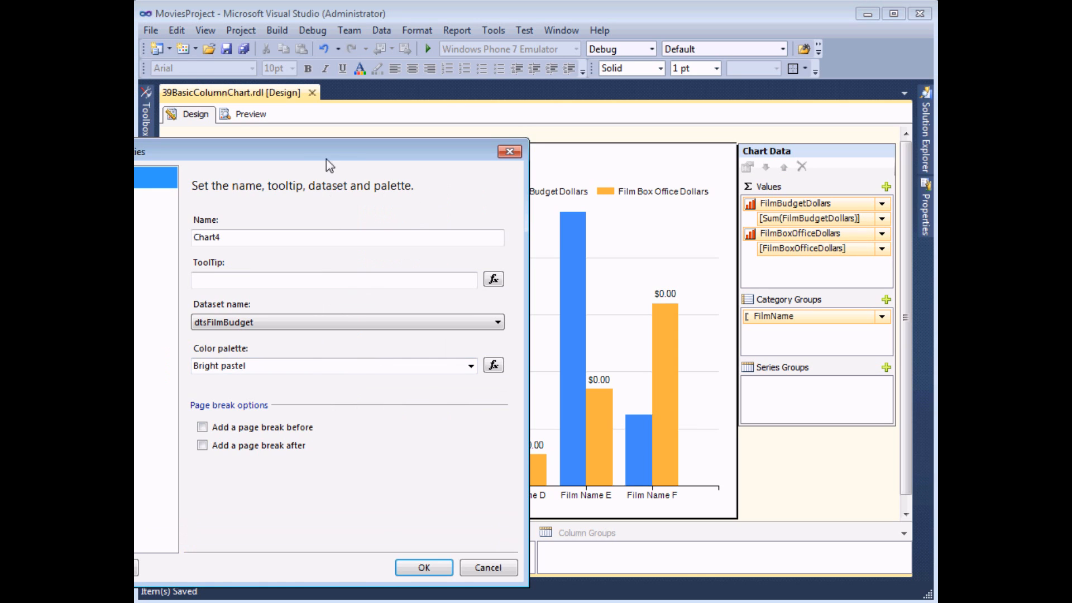
left_click_drag(326, 156, 566, 70)
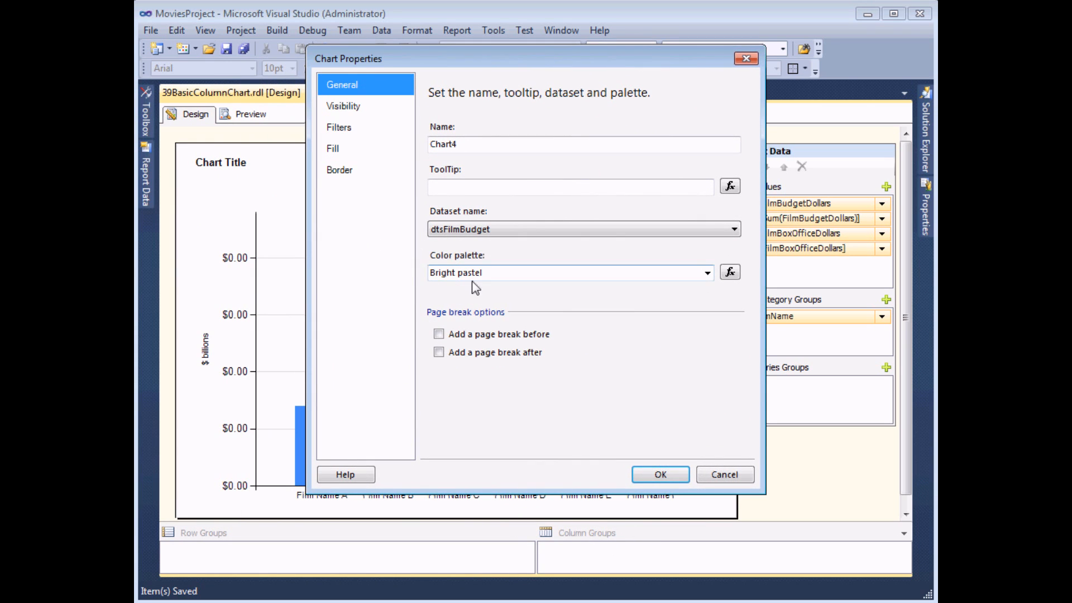
left_click_drag(484, 55, 606, 62)
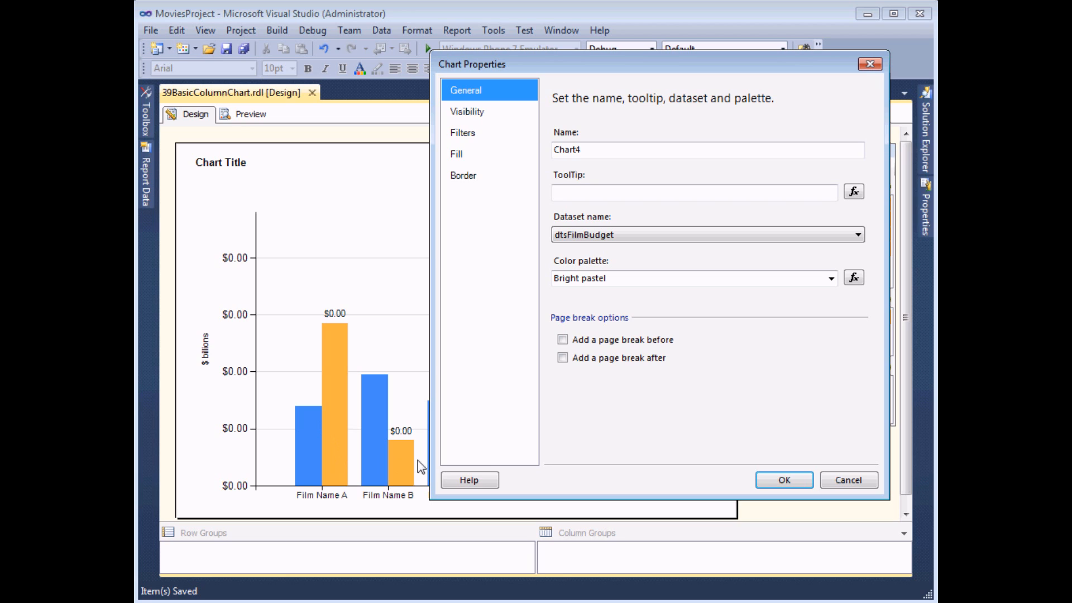
left_click(831, 278)
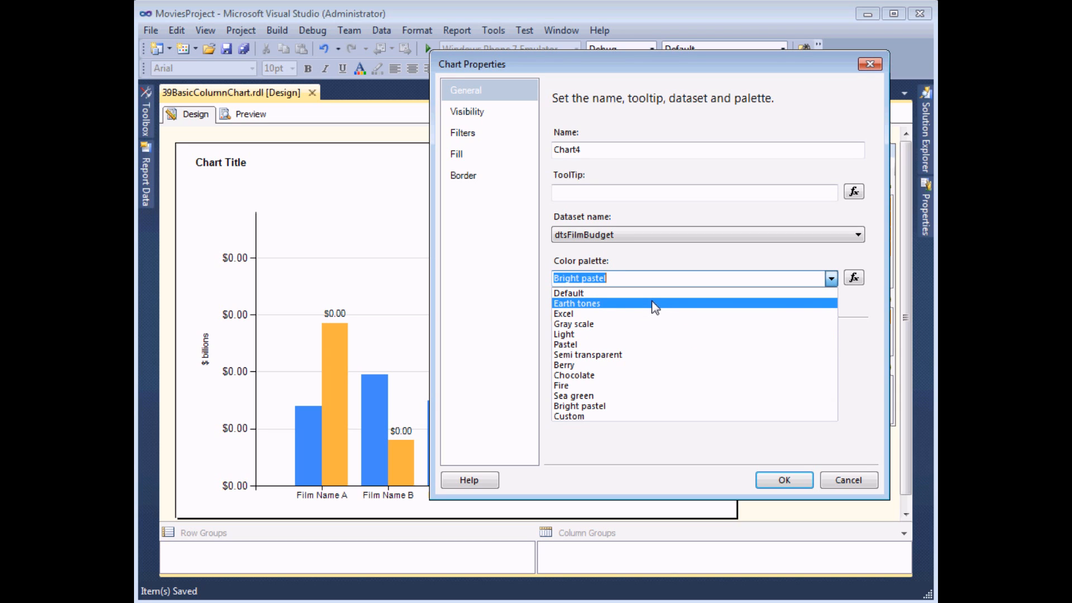
left_click(568, 387)
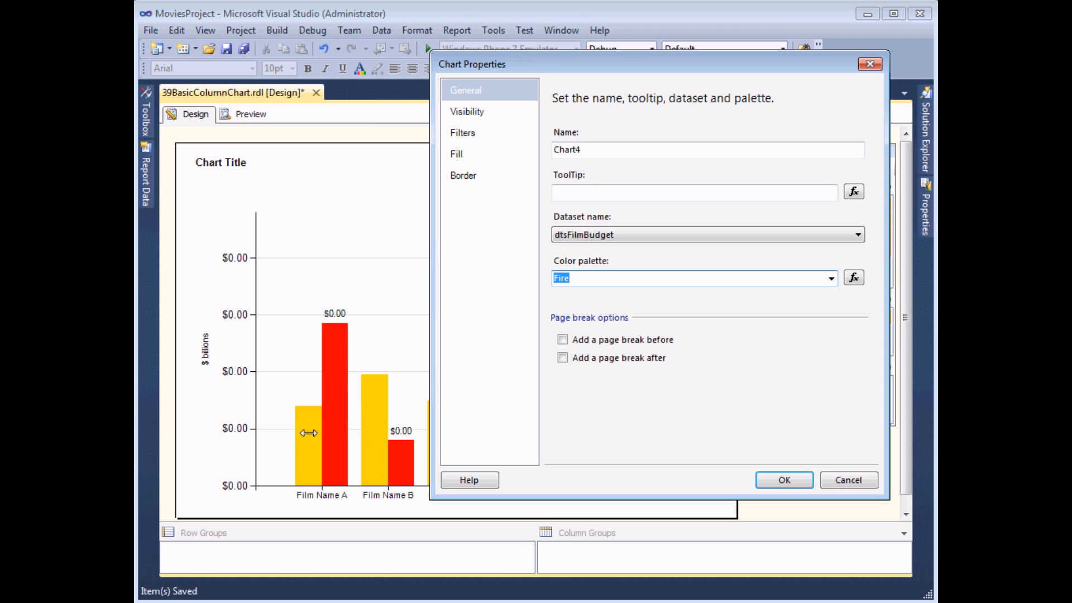
Try the Pastel, Gray scale and Excel color palettes on the chart, and discard the palette changes
left_click(831, 279)
left_click(594, 345)
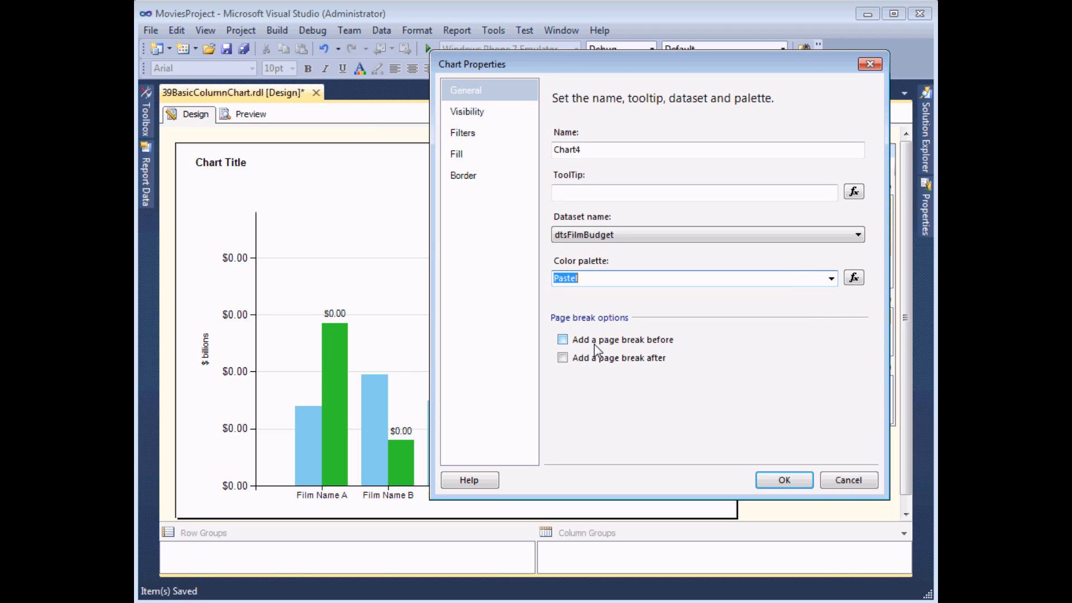
left_click(831, 278)
left_click(626, 329)
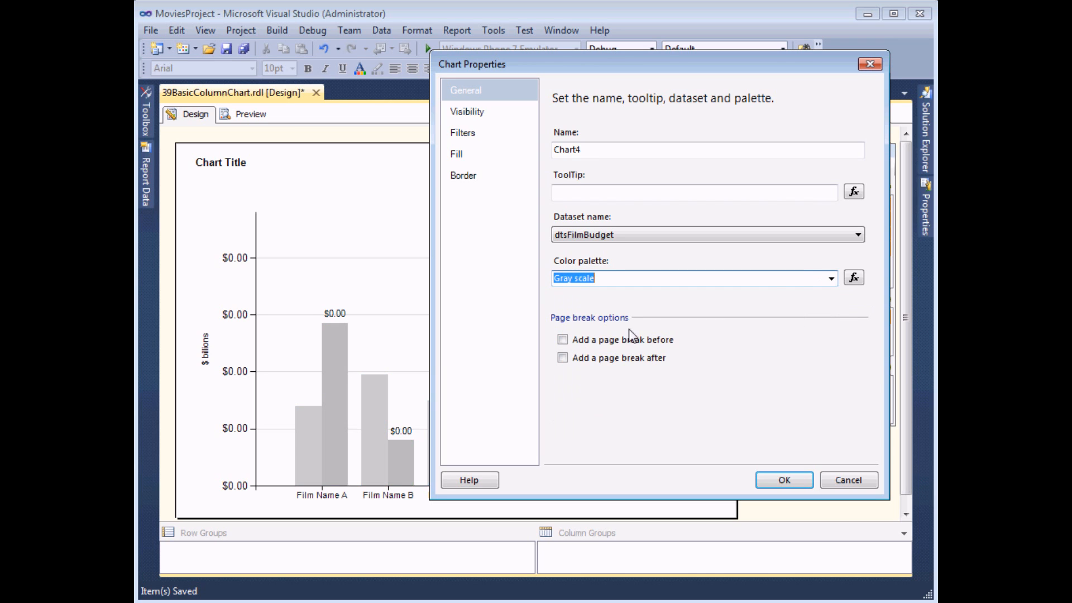
left_click(831, 279)
left_click(603, 318)
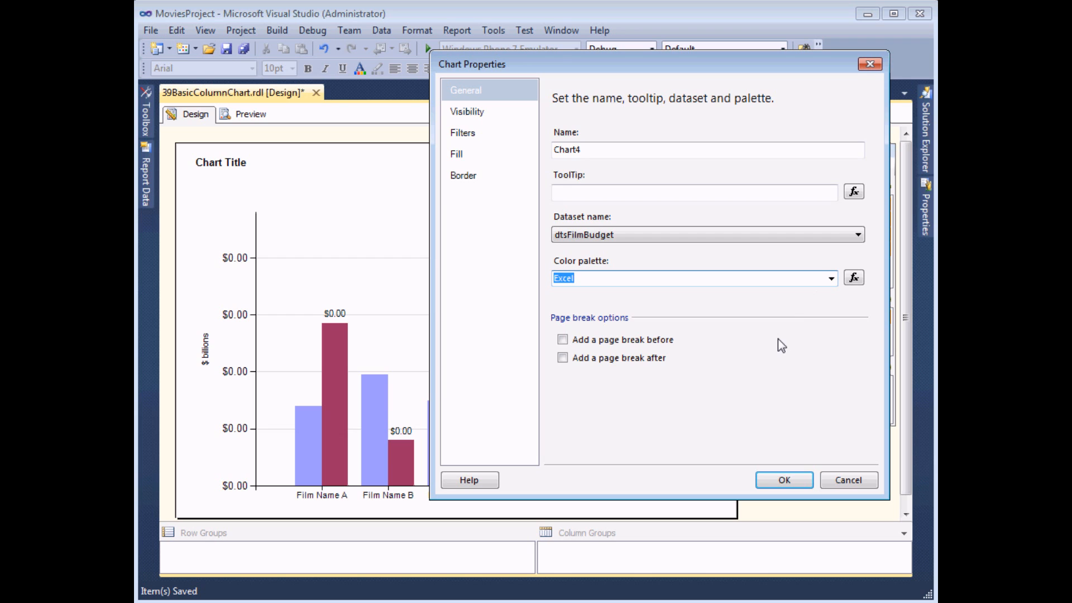
left_click(845, 483)
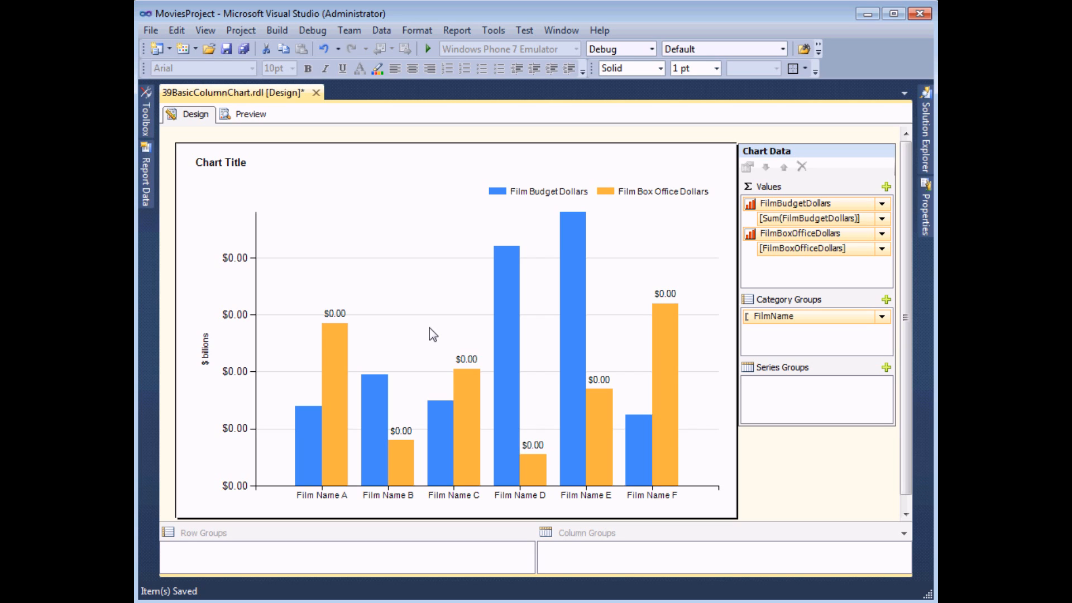
Try Slate Blue as the solid fill color of the Film Box Office Dollars columns
right_click(334, 371)
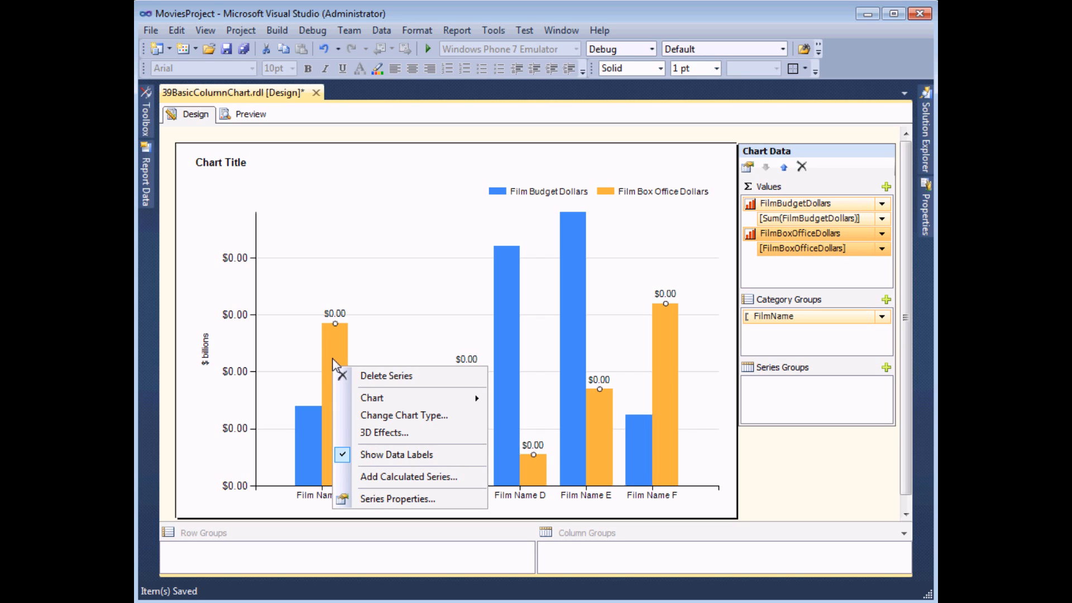
left_click(434, 501)
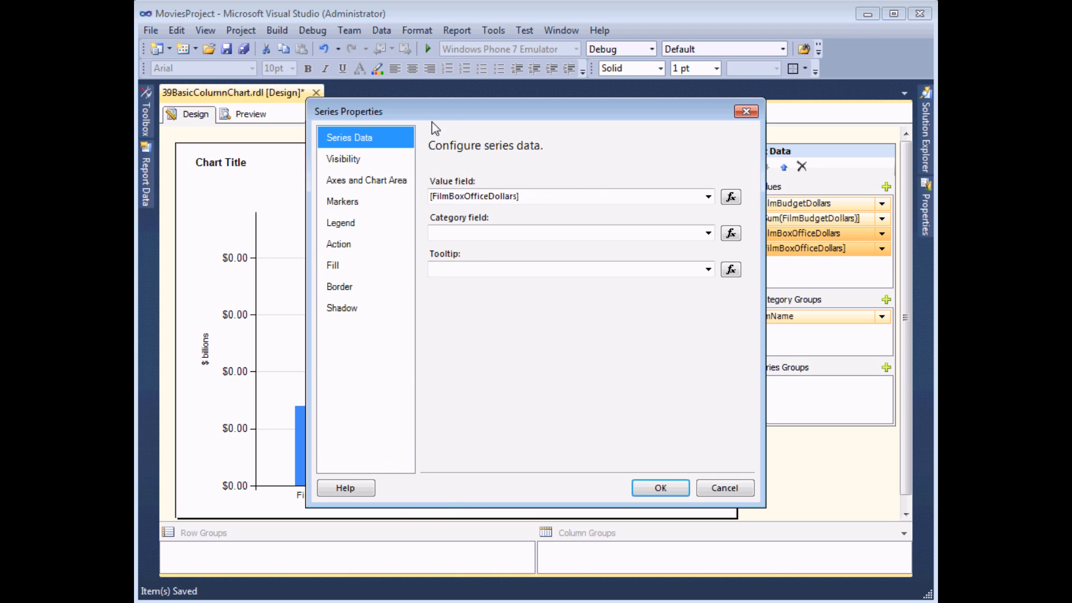
left_click_drag(431, 112, 500, 114)
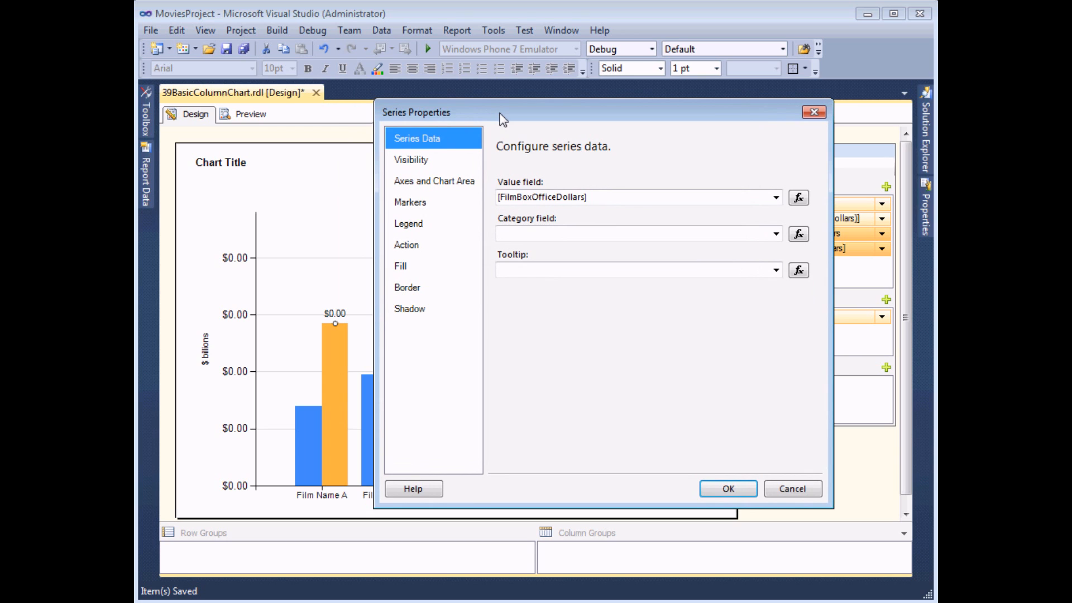
left_click(400, 268)
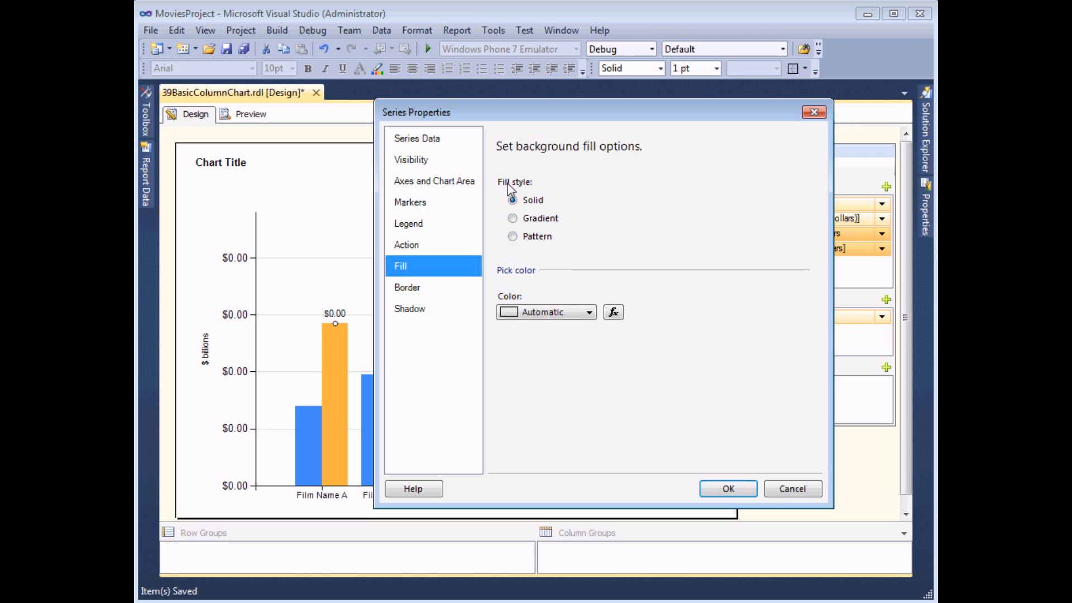
left_click(590, 312)
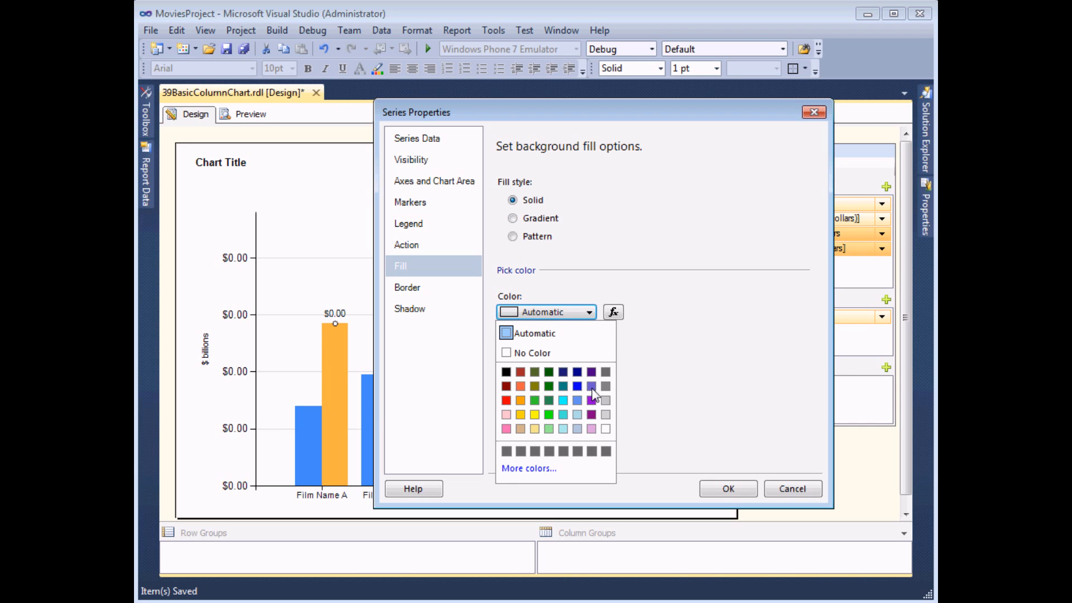
left_click(591, 386)
Set the Film Box Office Dollars columns' fill color to Light Green and preview the report
left_click(588, 313)
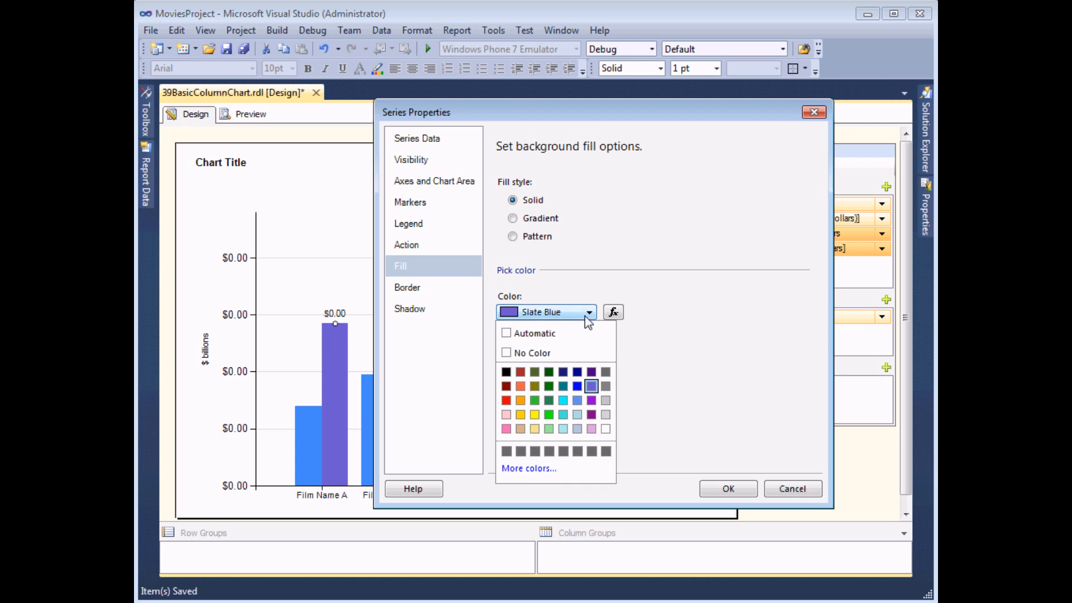
left_click(549, 429)
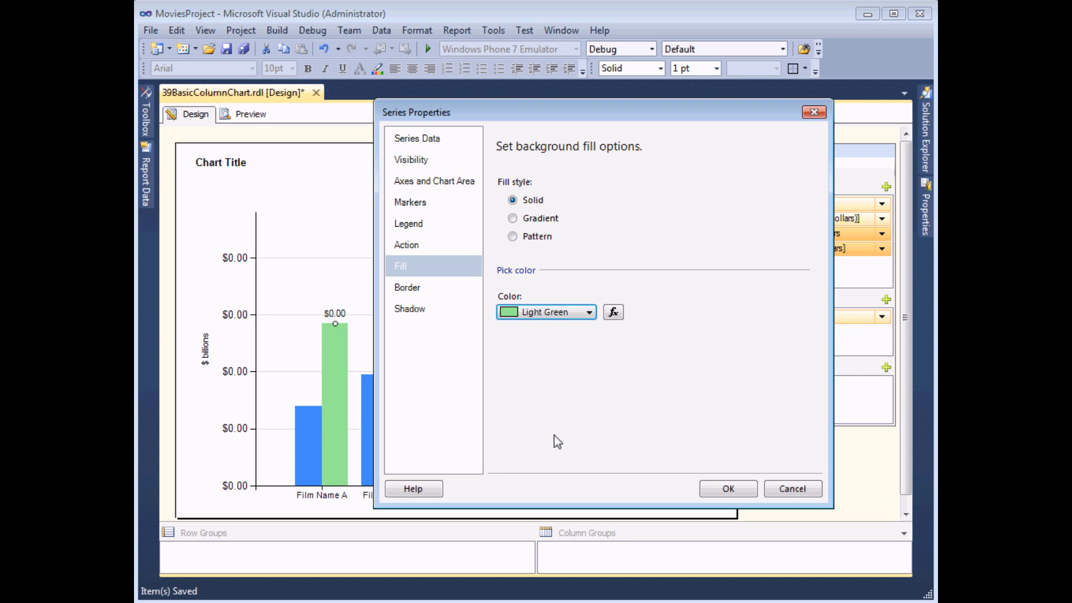
left_click(729, 489)
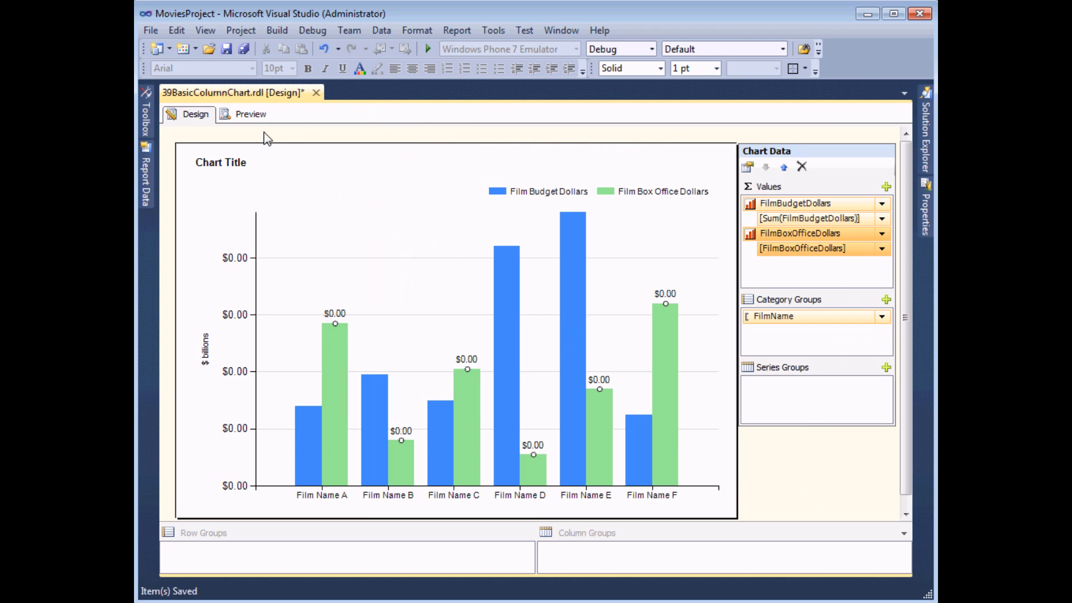
left_click(252, 114)
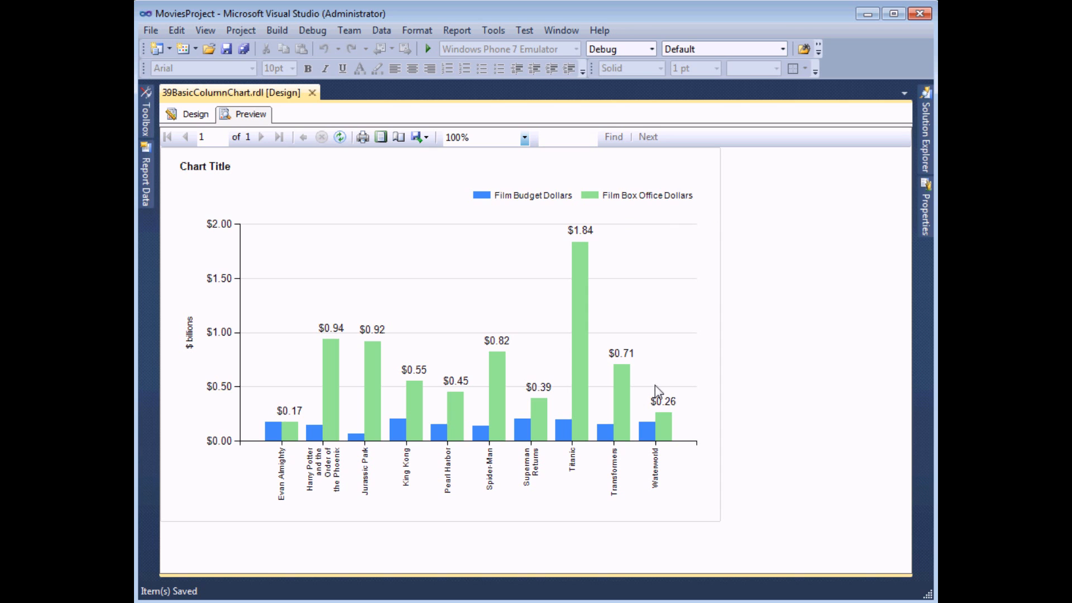
Return to the report design and reset the Film Box Office Dollars columns' fill color to Automatic
left_click(185, 116)
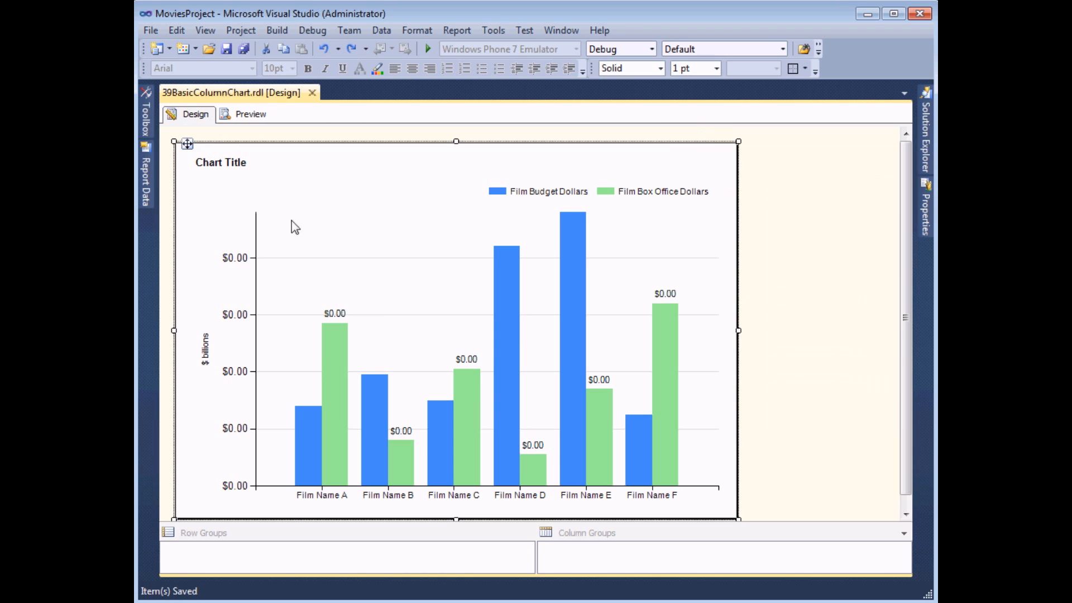
right_click(340, 343)
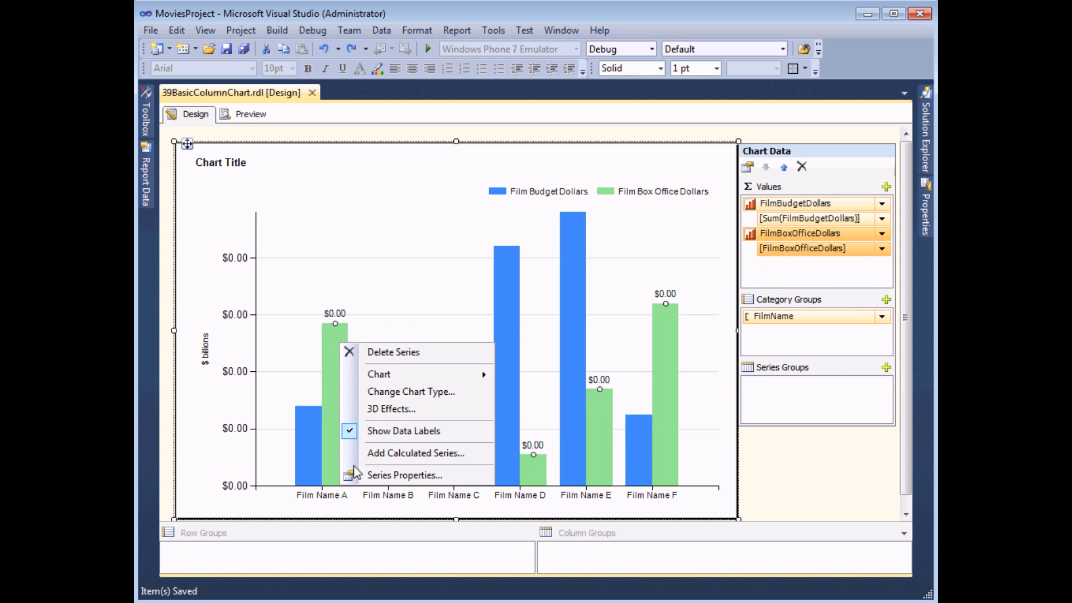
left_click(373, 475)
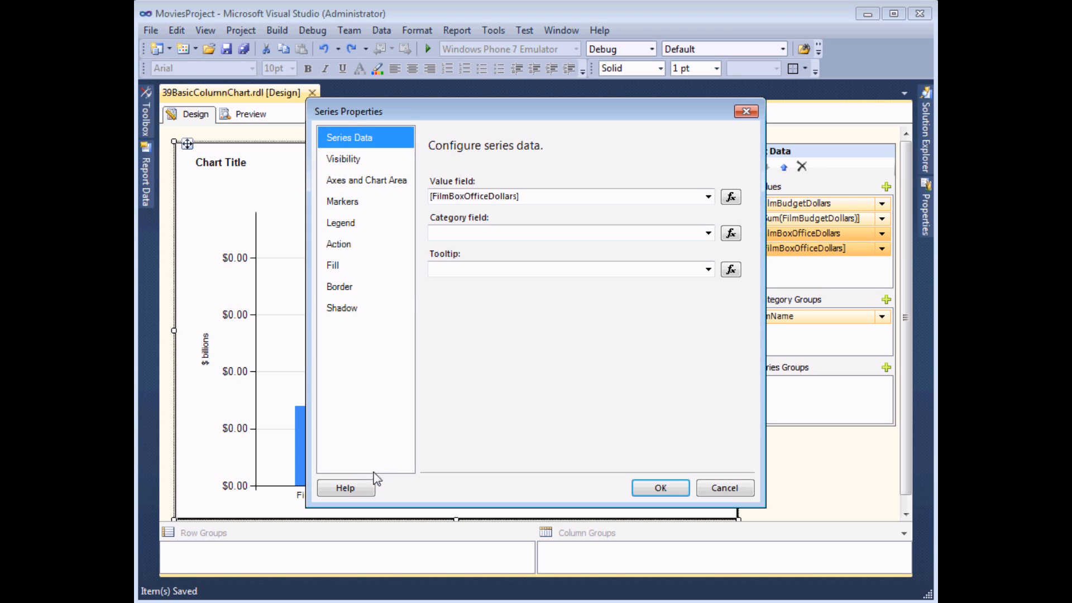
left_click(337, 265)
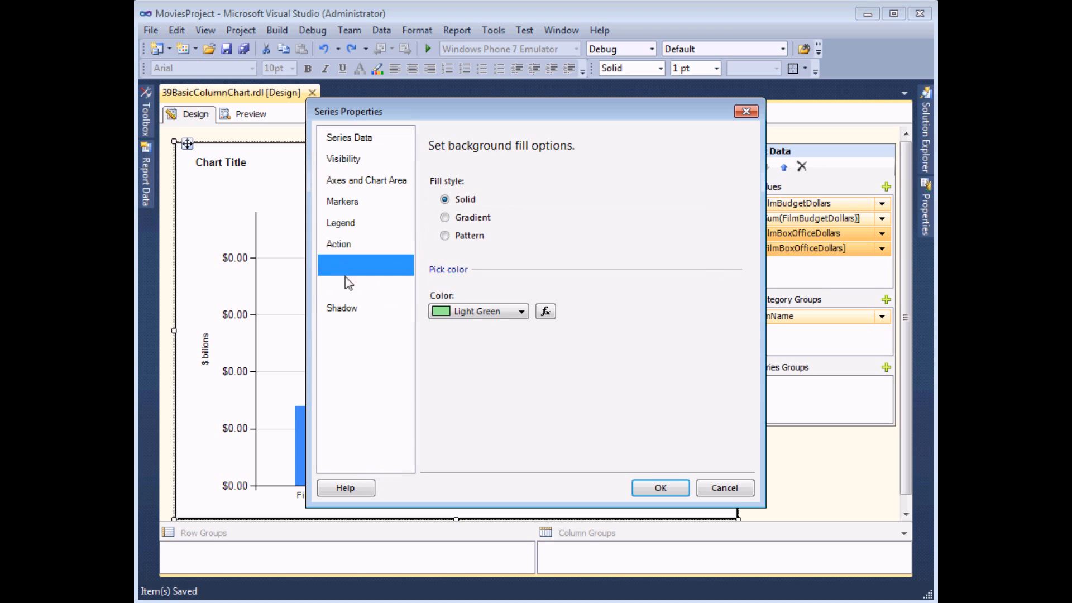
left_click(521, 311)
left_click(439, 333)
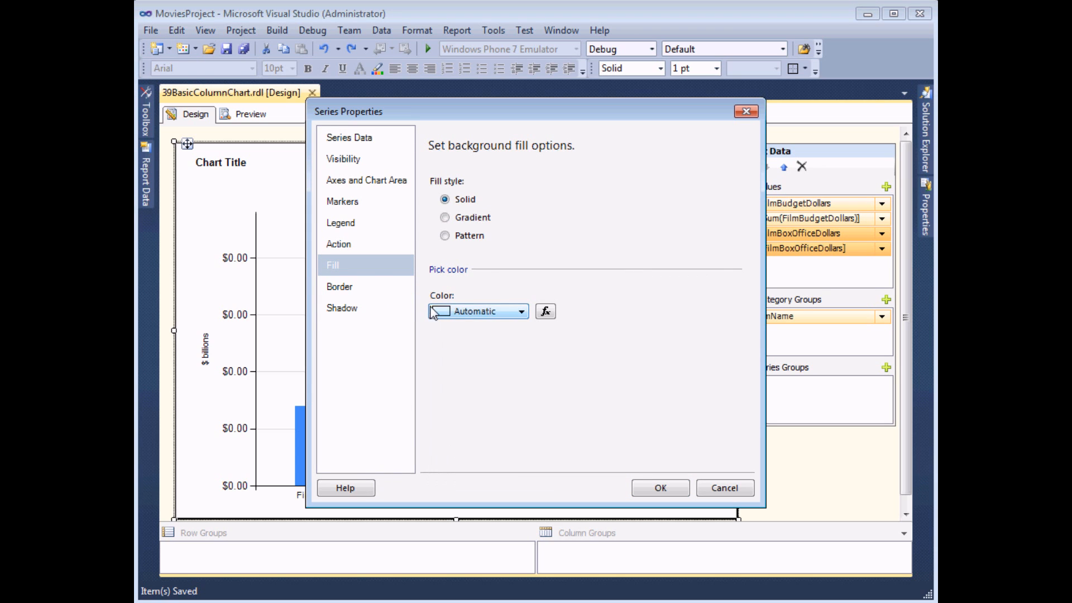
left_click(660, 488)
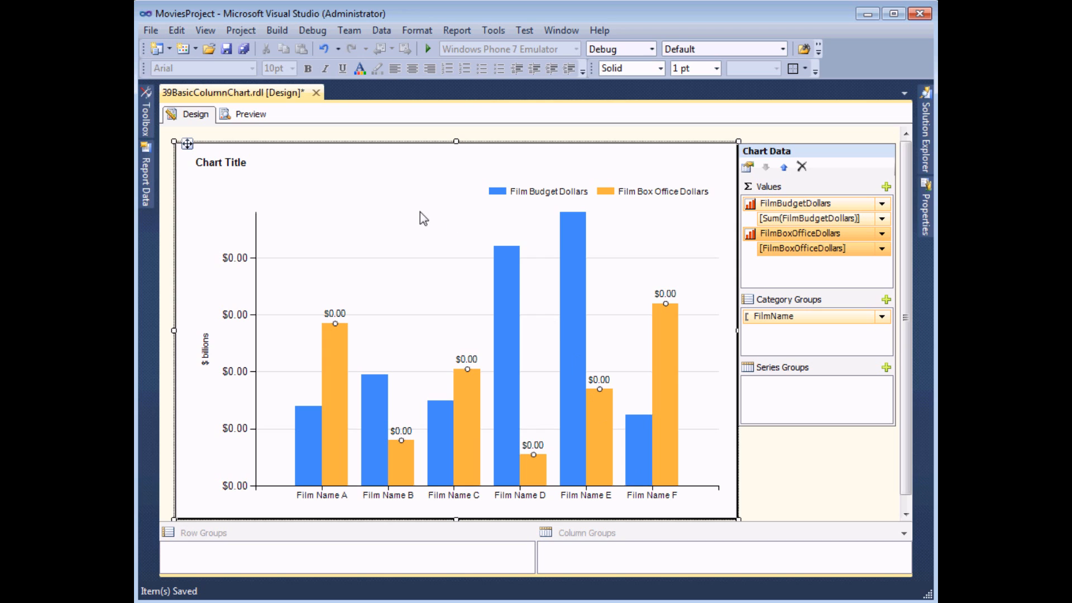
Keep the properties of the chart in view and set the whole chart's color palette to Custom
left_click(924, 213)
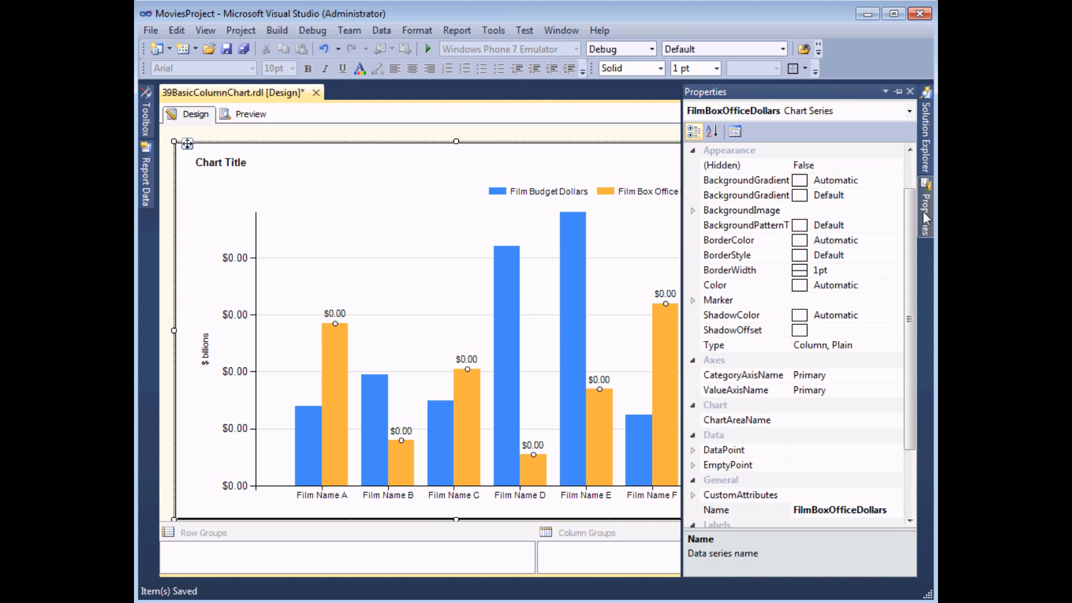
left_click(898, 91)
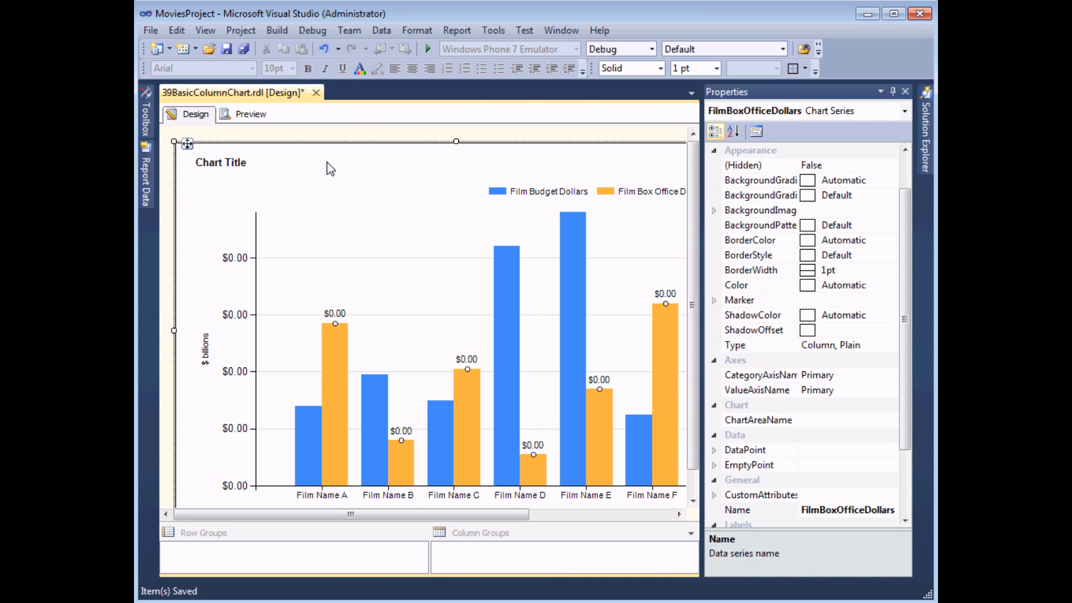
left_click(282, 189)
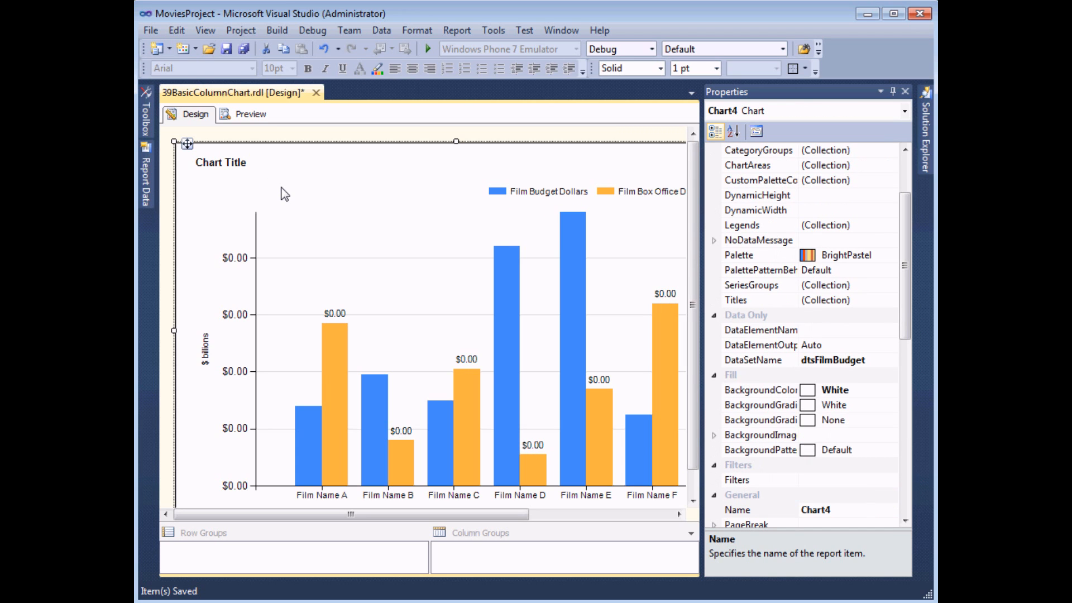
left_click_drag(907, 247, 915, 232)
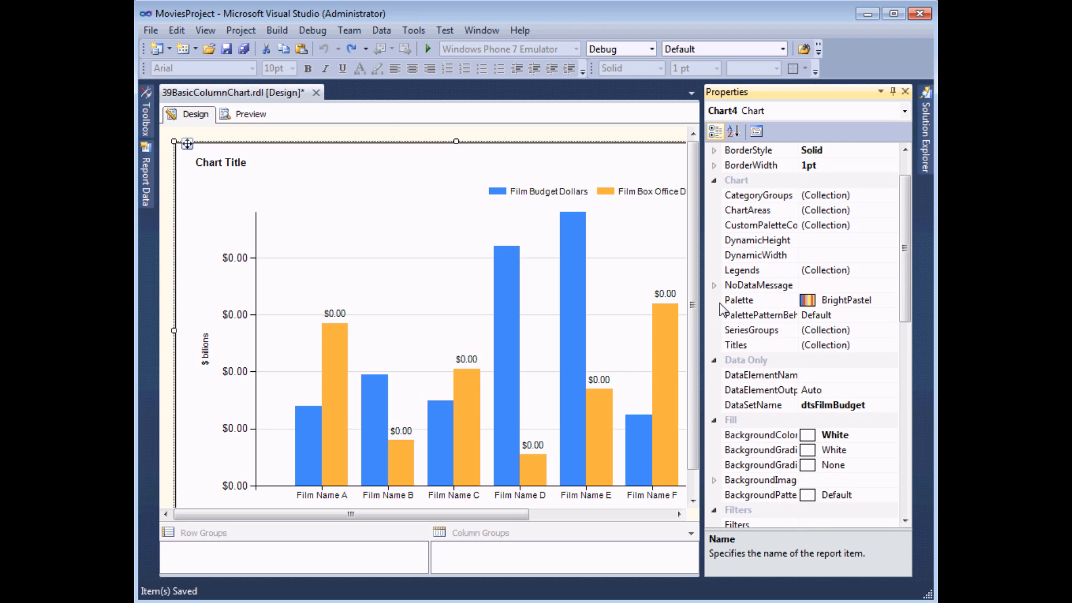
left_click(877, 302)
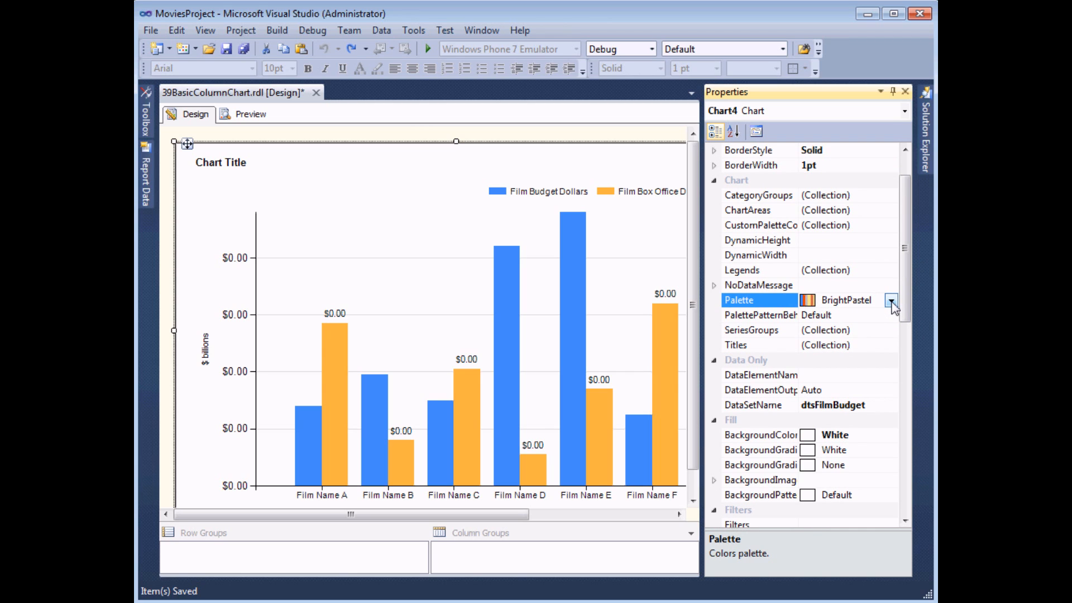
left_click(891, 301)
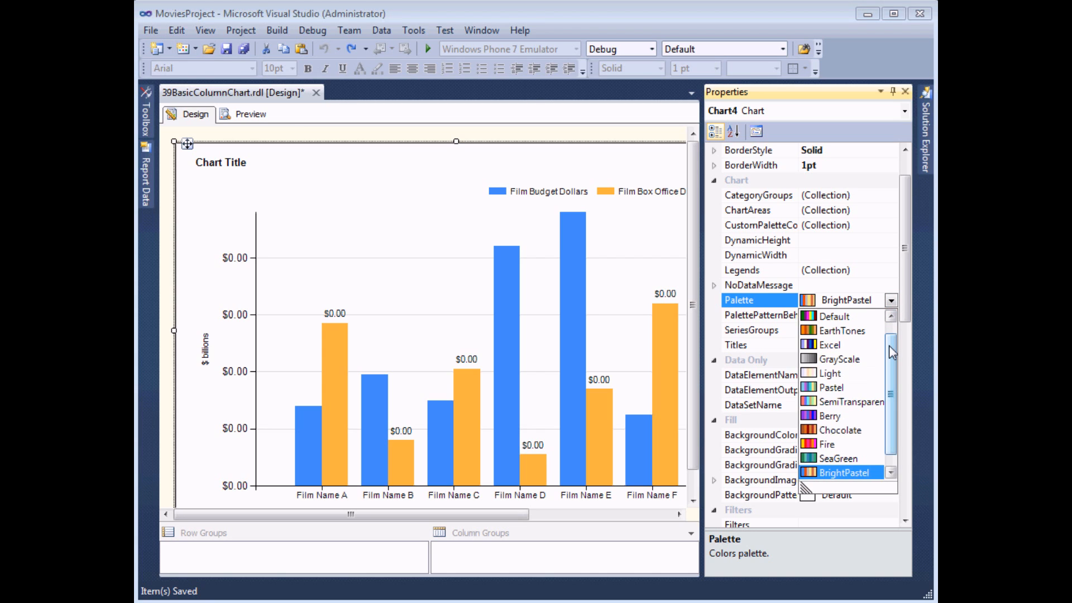
left_click_drag(893, 351, 889, 397)
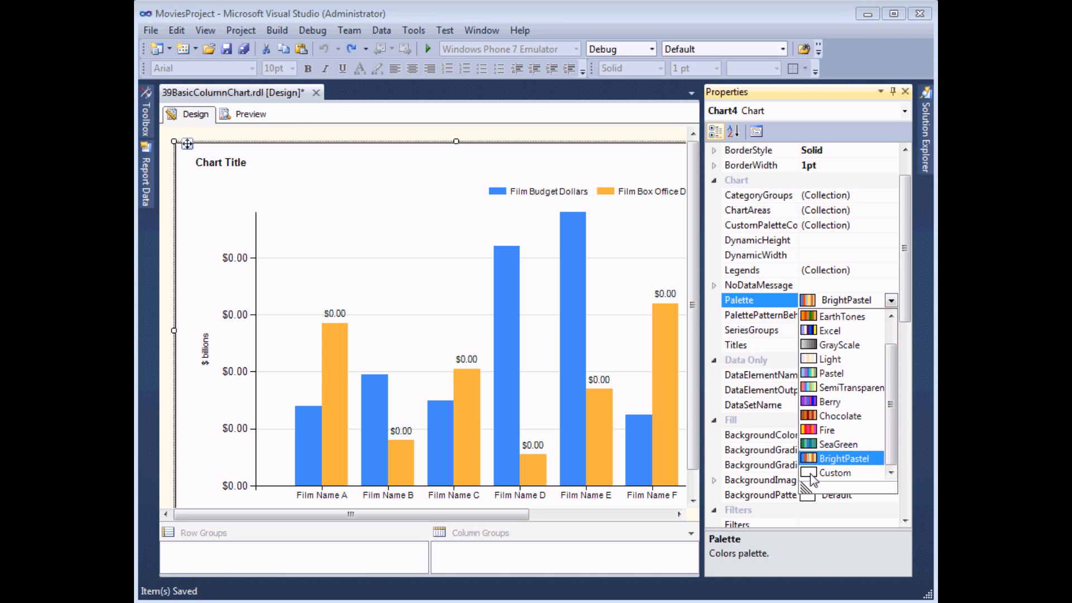
left_click(832, 473)
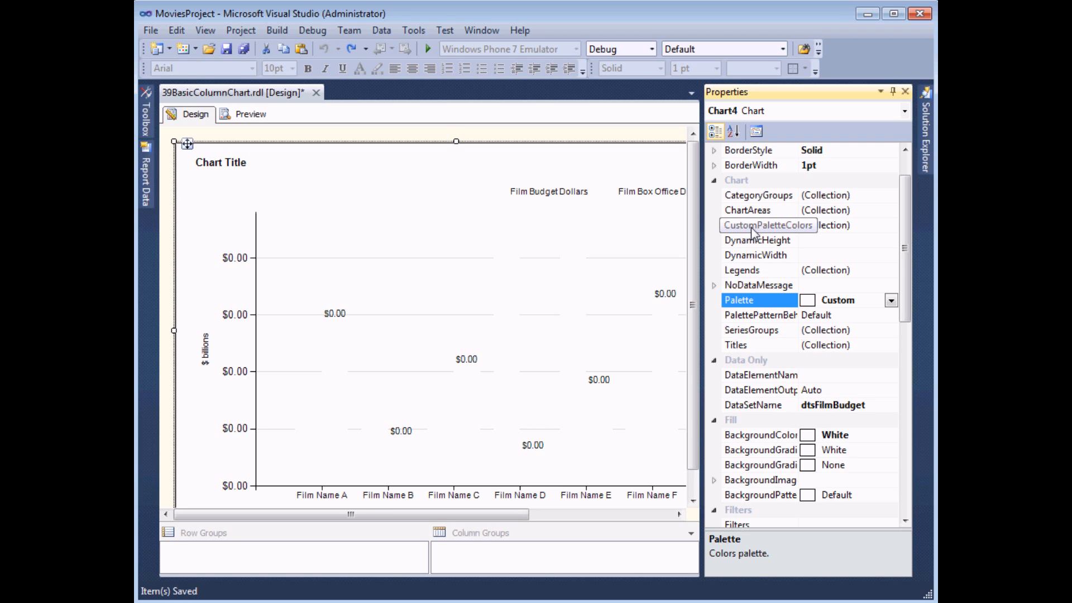
Add Blue as the first color in the chart's custom palette color collection
left_click(864, 226)
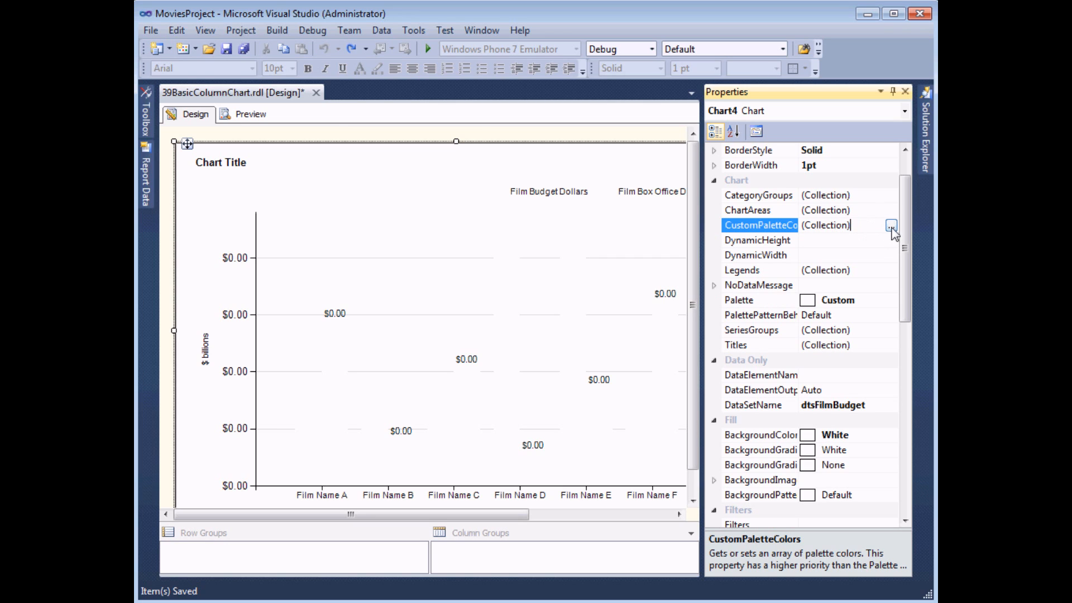
left_click(891, 226)
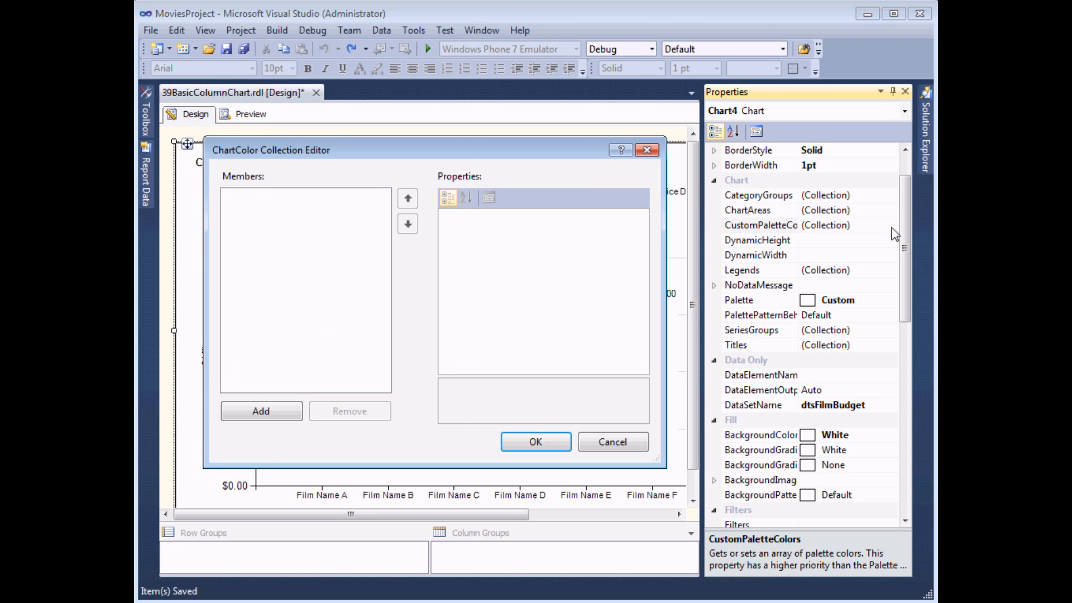
left_click_drag(484, 155, 548, 79)
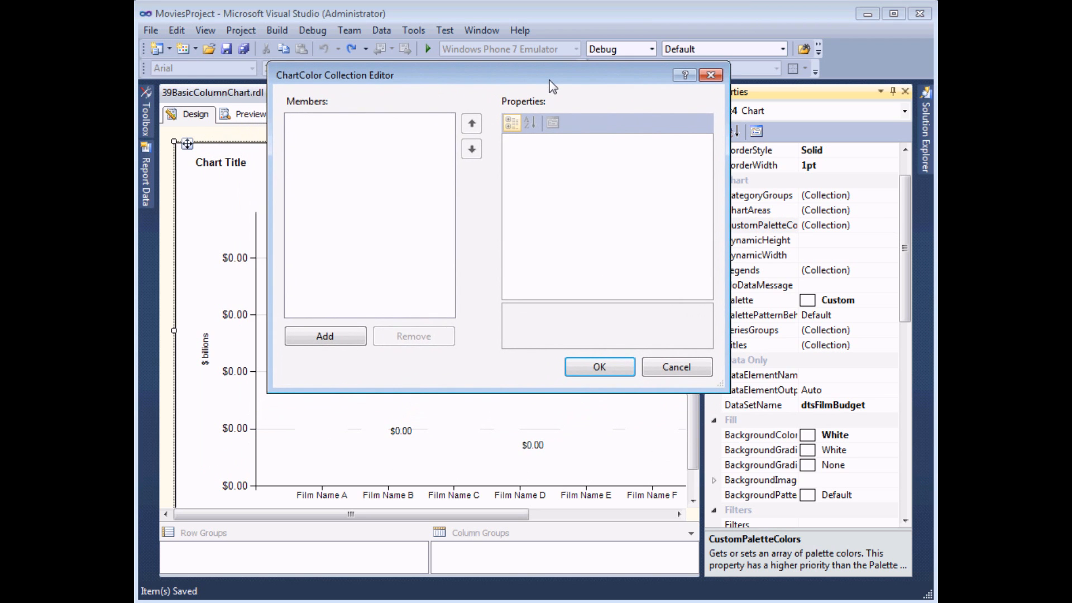
left_click(330, 338)
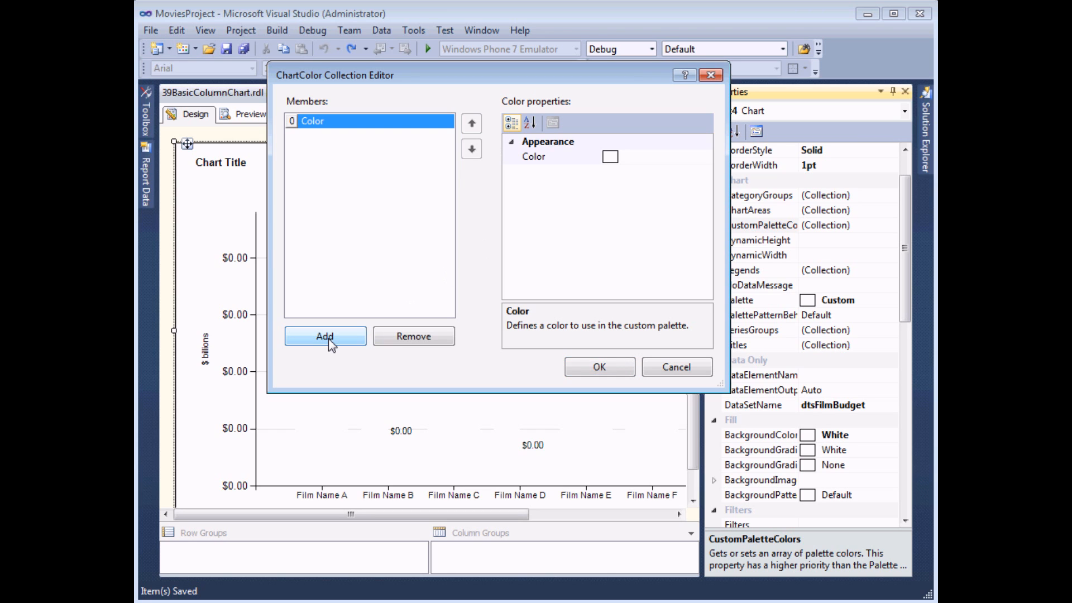
left_click(688, 162)
left_click(706, 157)
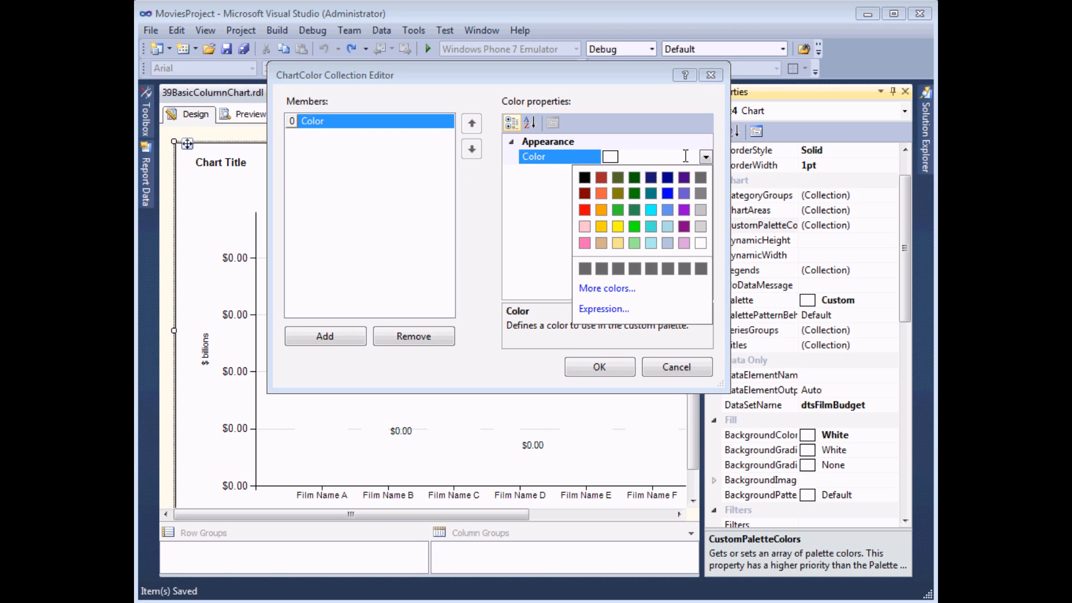
left_click(667, 193)
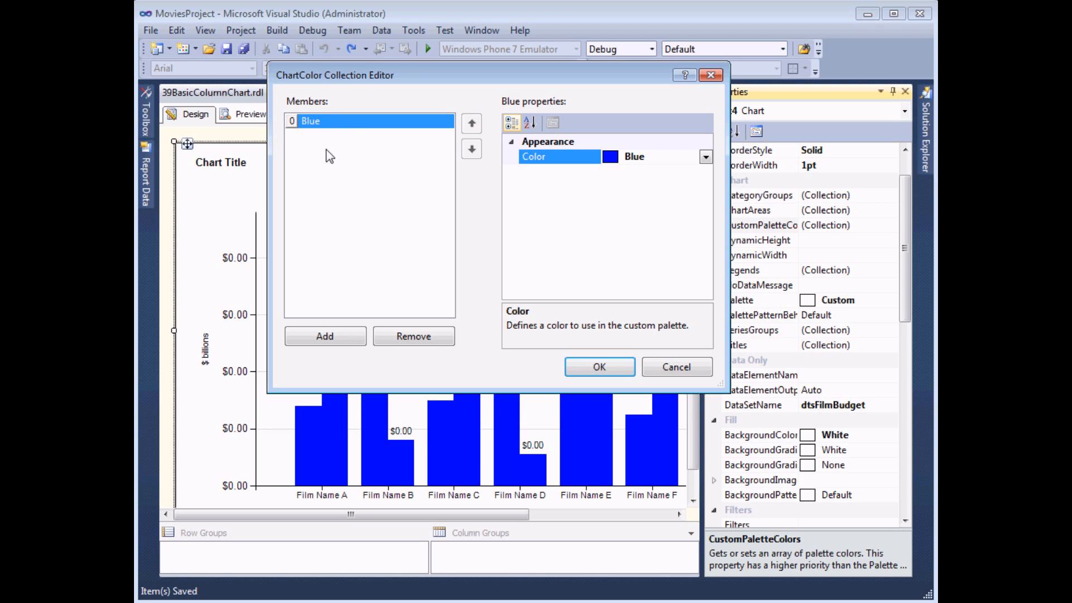
Add Red as the second color of the custom palette
left_click(325, 337)
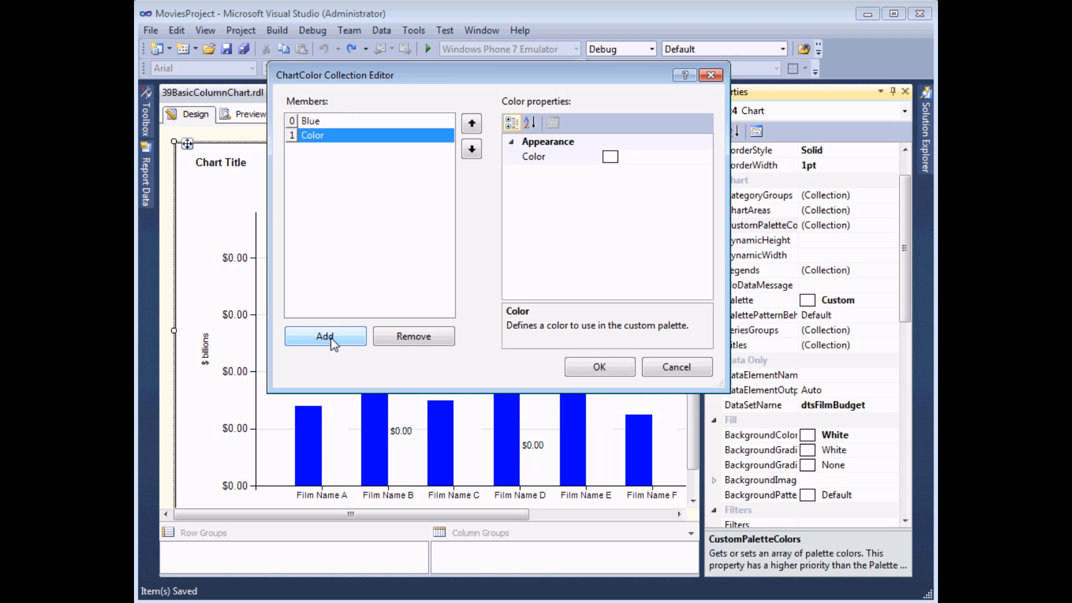
left_click(661, 154)
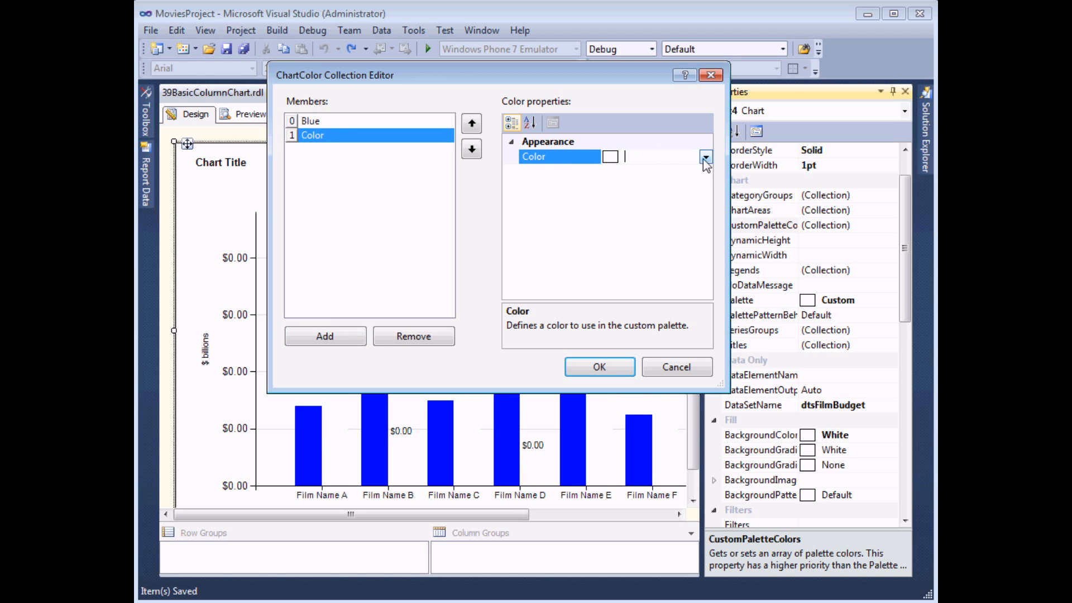
left_click(705, 157)
left_click(583, 210)
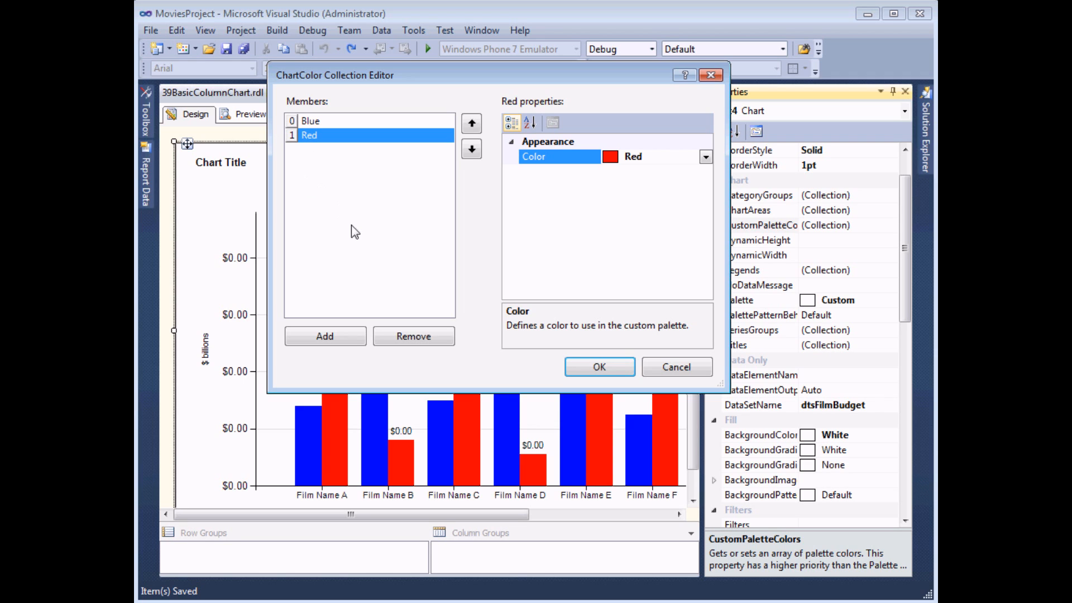
Add Lime as the third custom palette color and accept the color collection
left_click(325, 337)
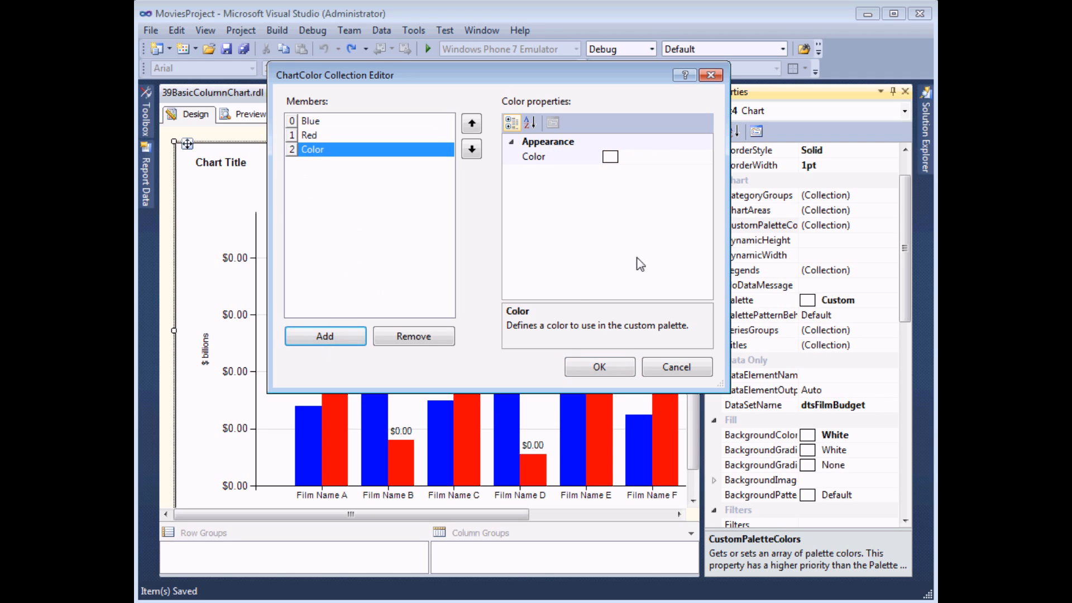
left_click(664, 156)
left_click(704, 157)
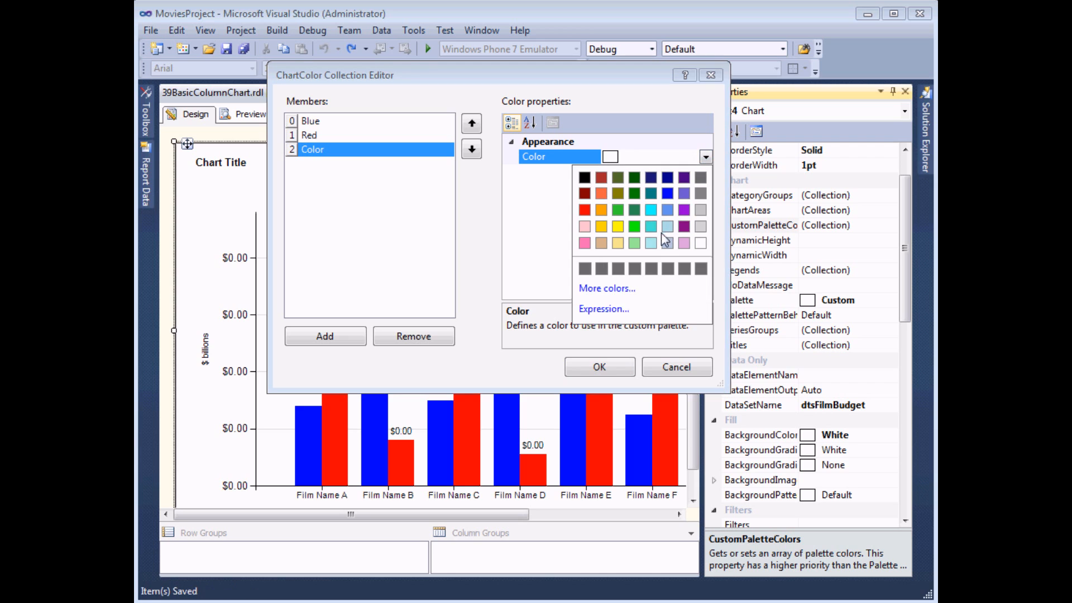
left_click(634, 226)
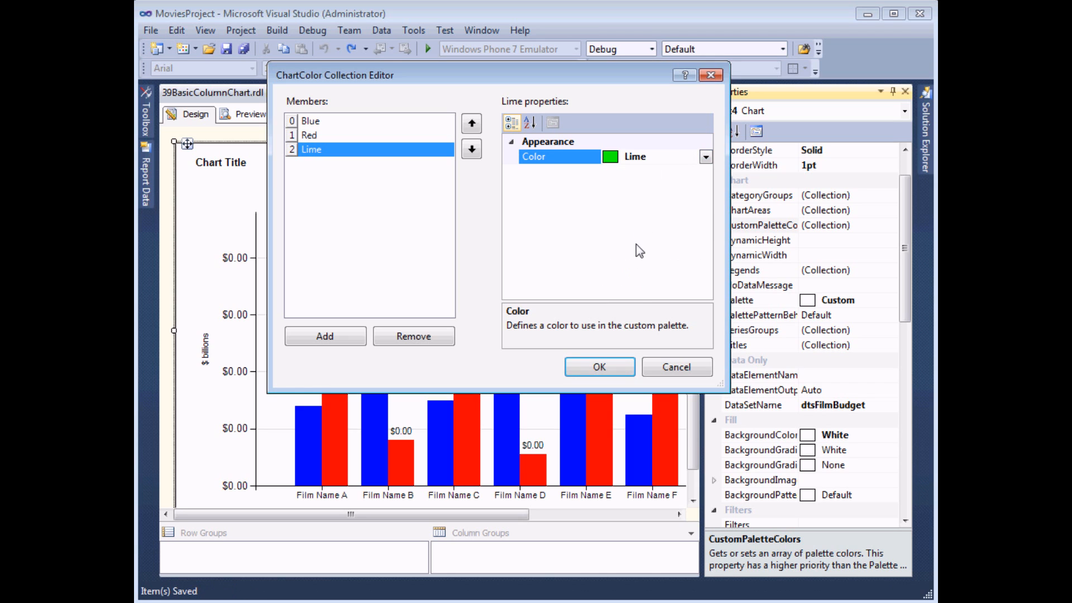
left_click(599, 368)
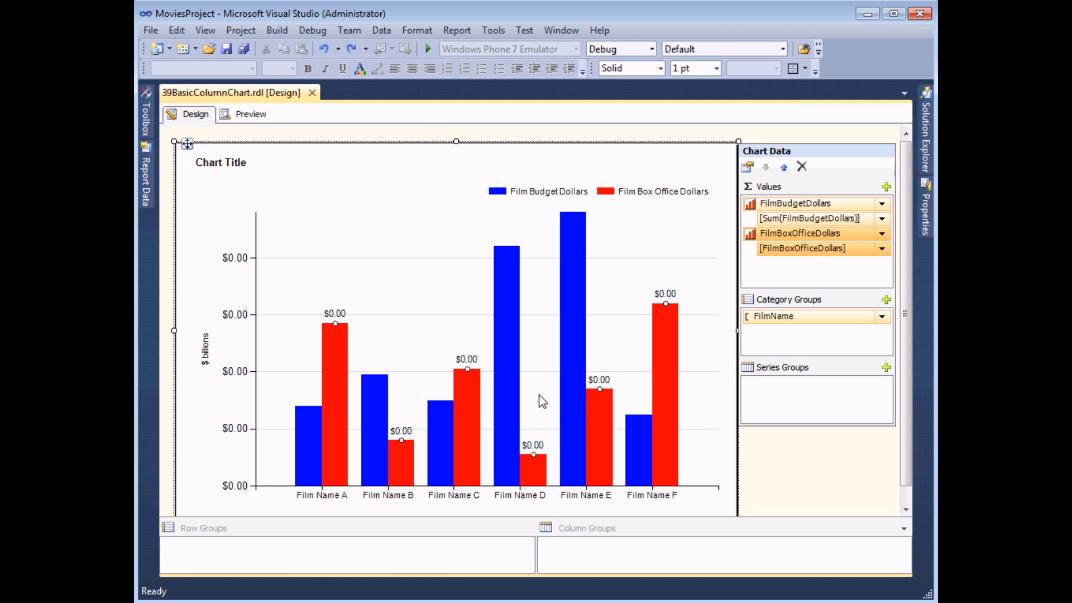
Replace the Film Box Office Dollars columns' Automatic fill color with an expression starting =IIF(Fields!FilmBoxOfficeDollars.Value
right_click(334, 375)
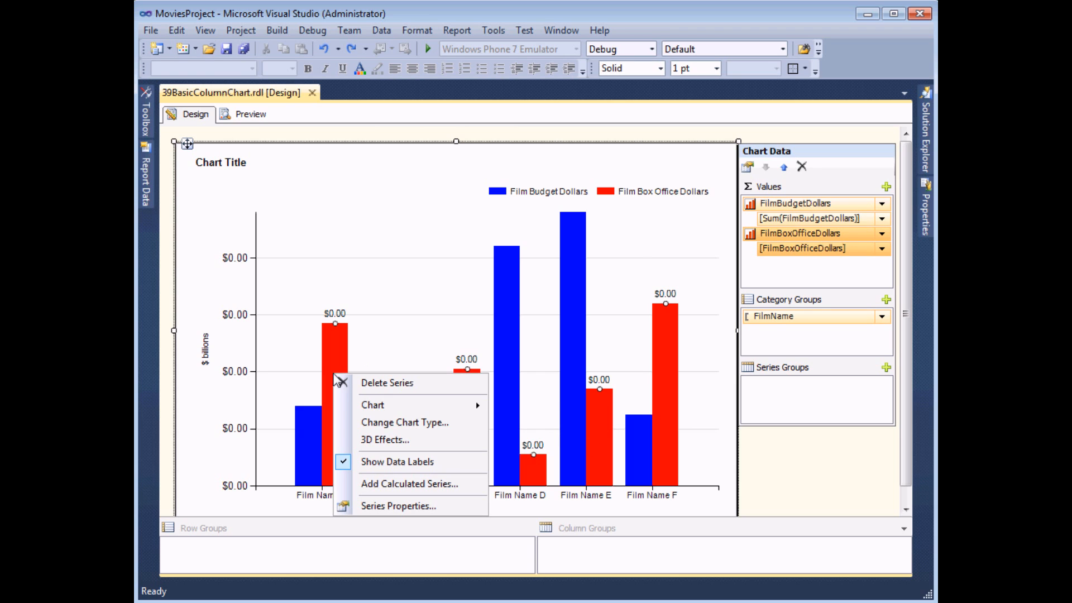
left_click(378, 509)
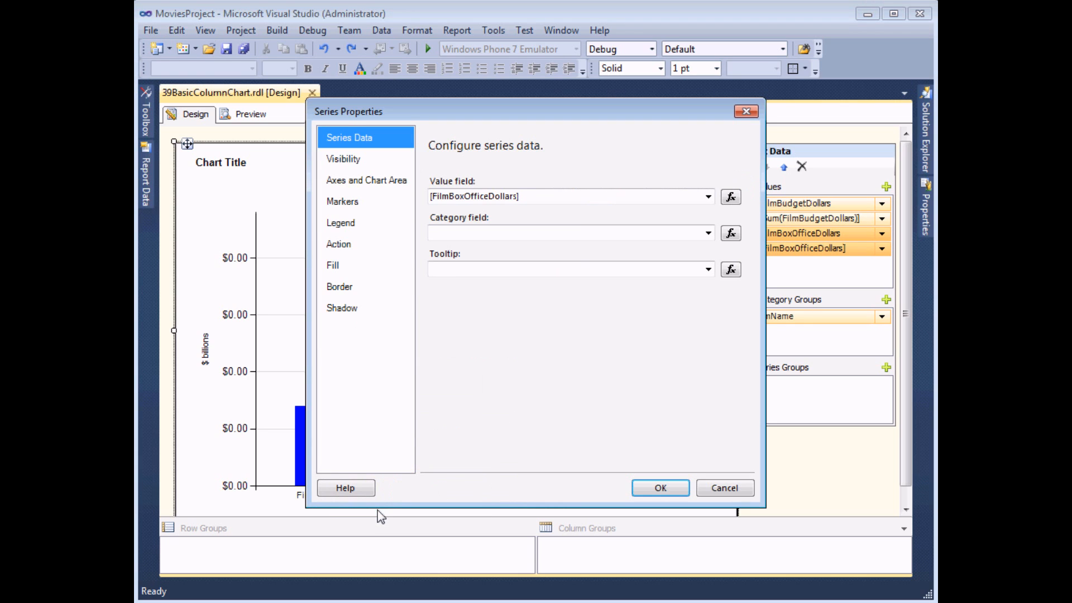
left_click(352, 269)
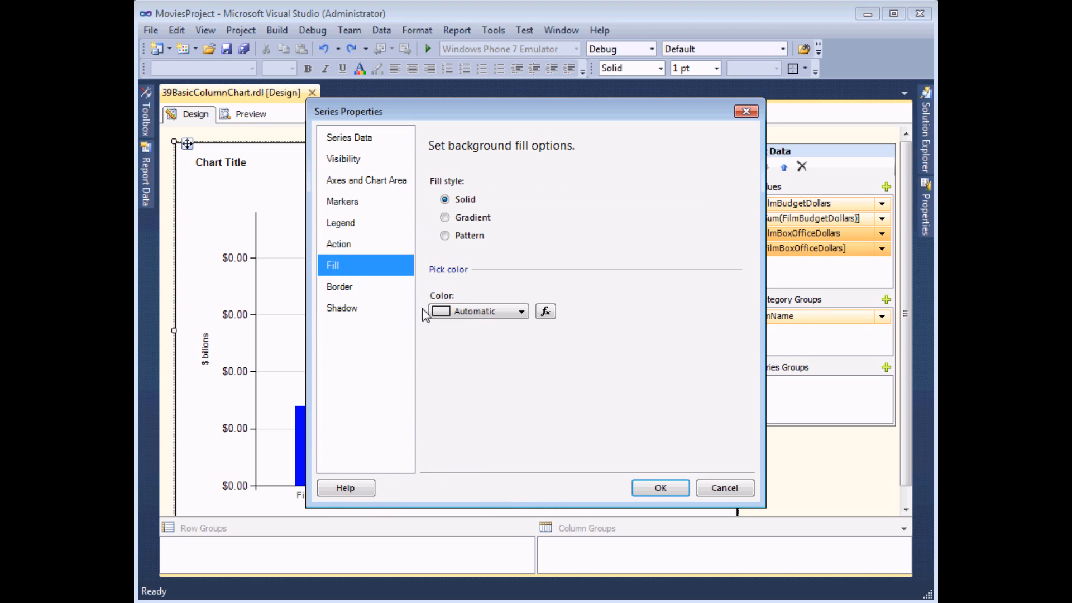
left_click(546, 313)
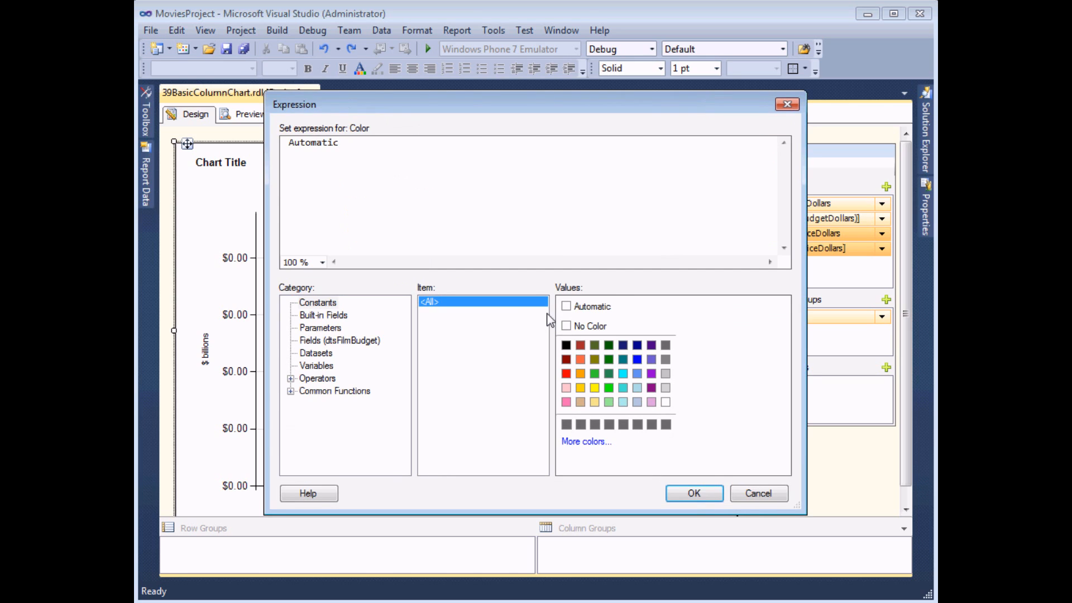
left_click_drag(359, 147, 223, 142)
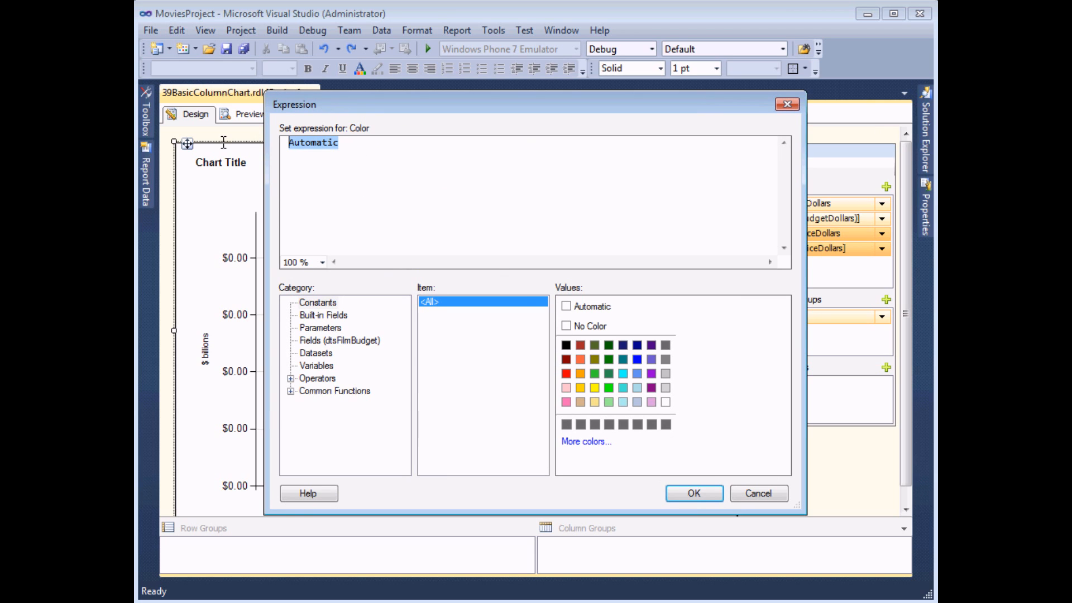
key("Delete")
type("=IIF")
type("(")
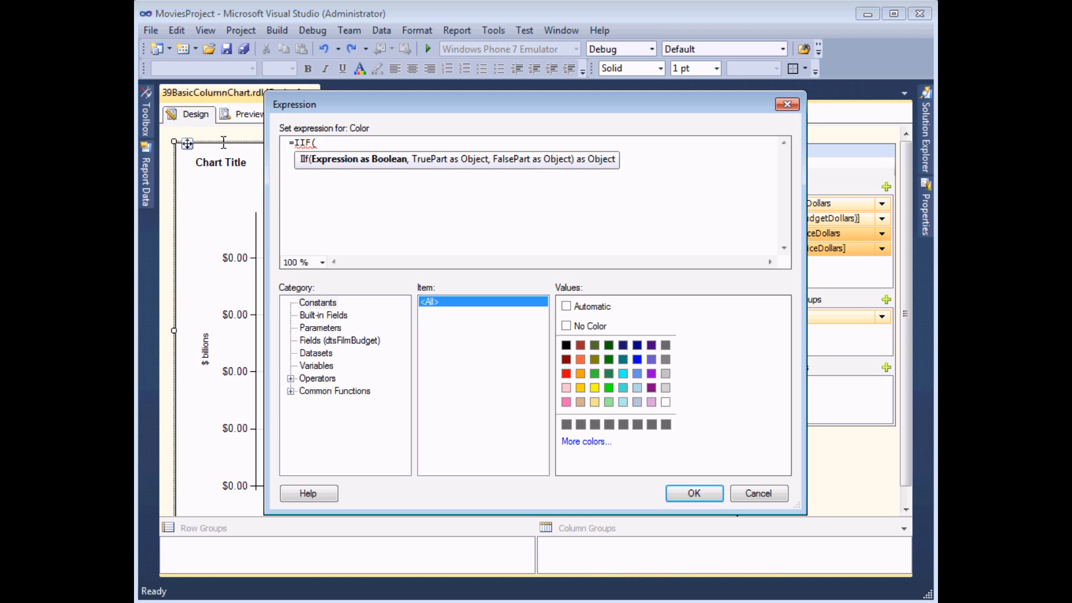
left_click(366, 342)
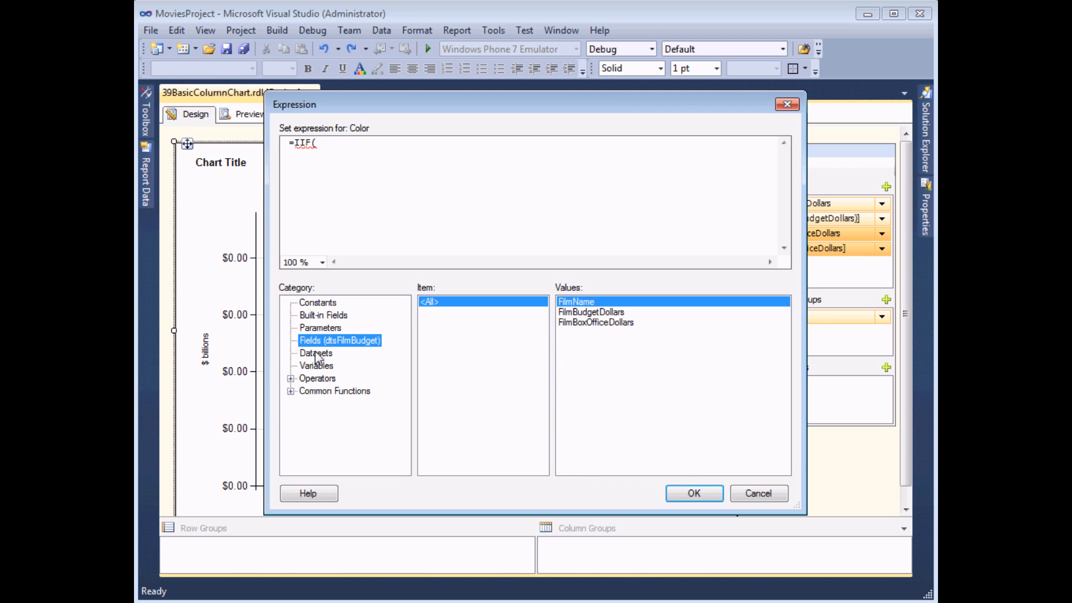
double_click(582, 322)
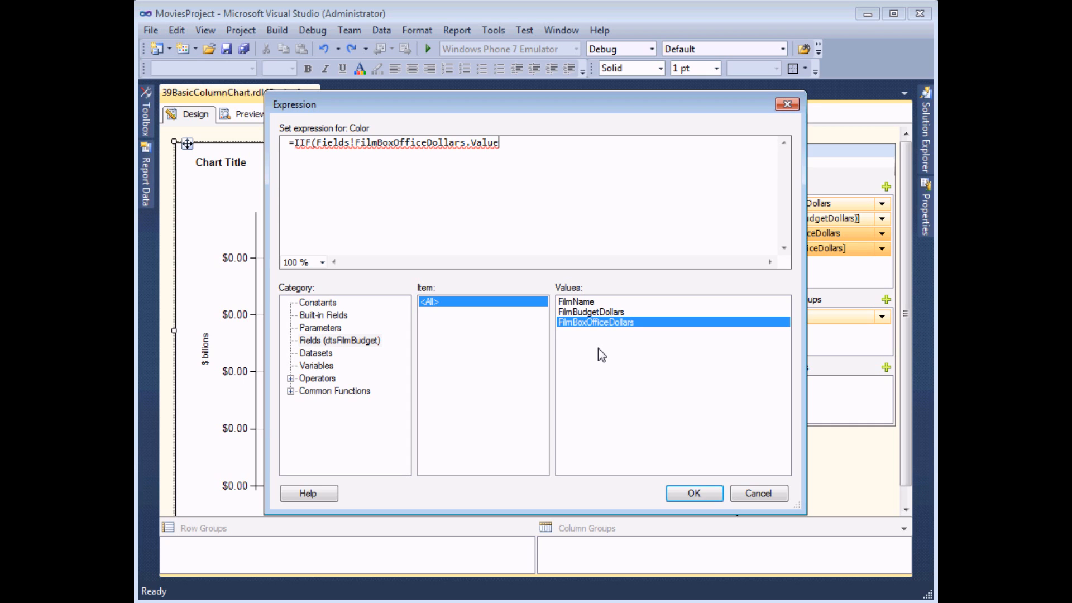
Complete the color expression's condition by comparing the value with MAX(Fields!FilmBoxOfficeDollars.Value,"dtsFilmBudget")
type("=")
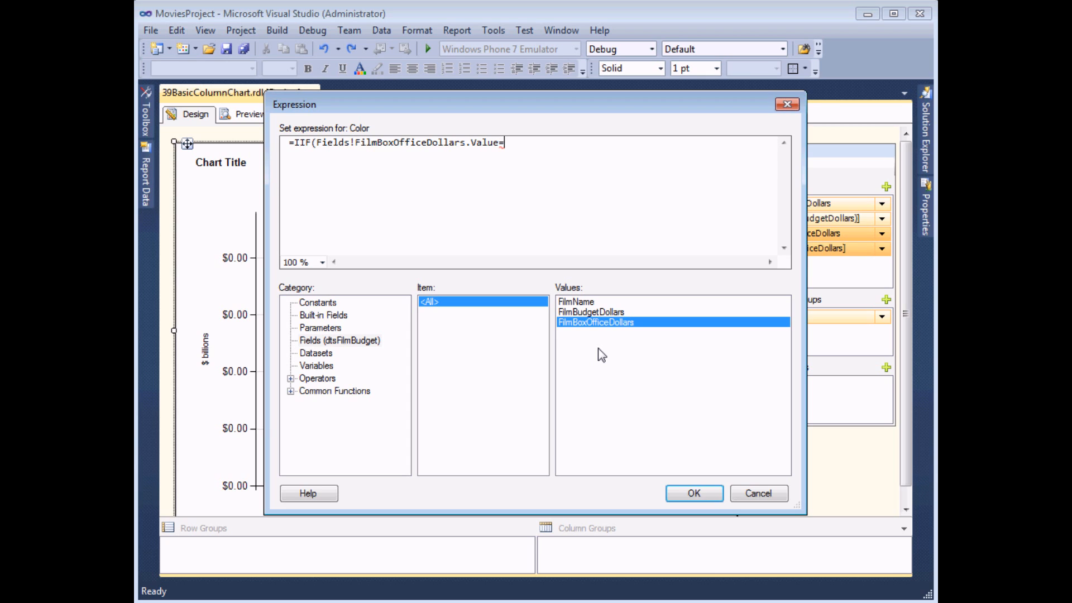
type("MAX(")
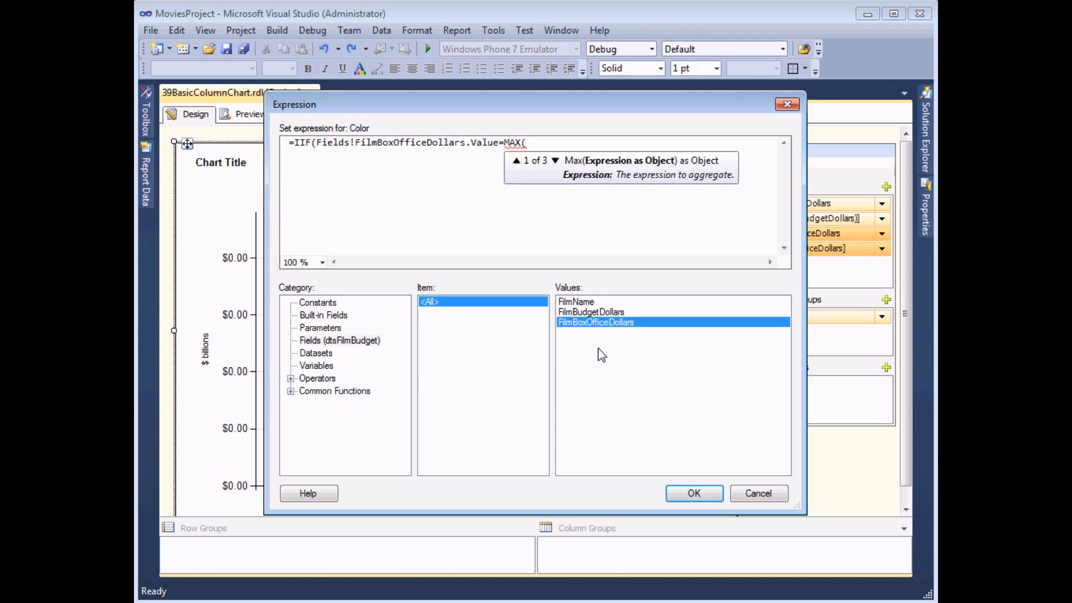
double_click(598, 325)
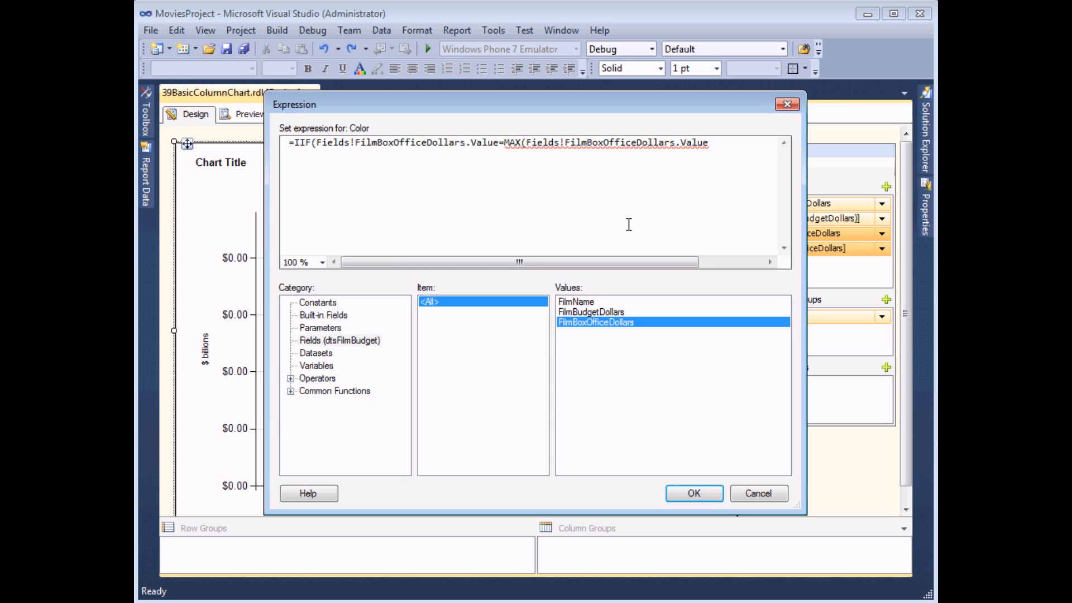
type(",")
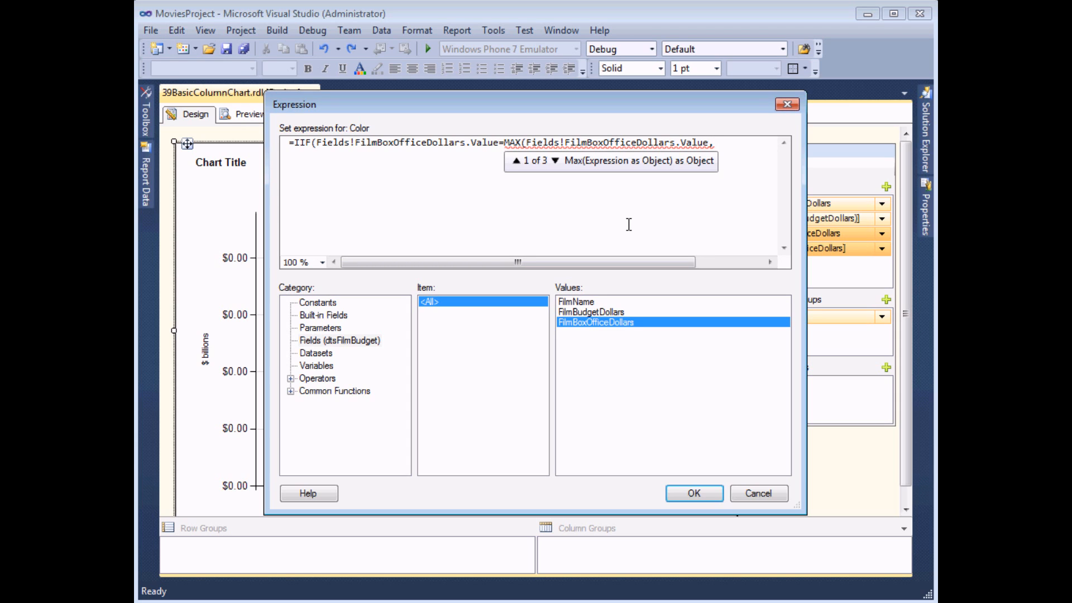
type("\"d")
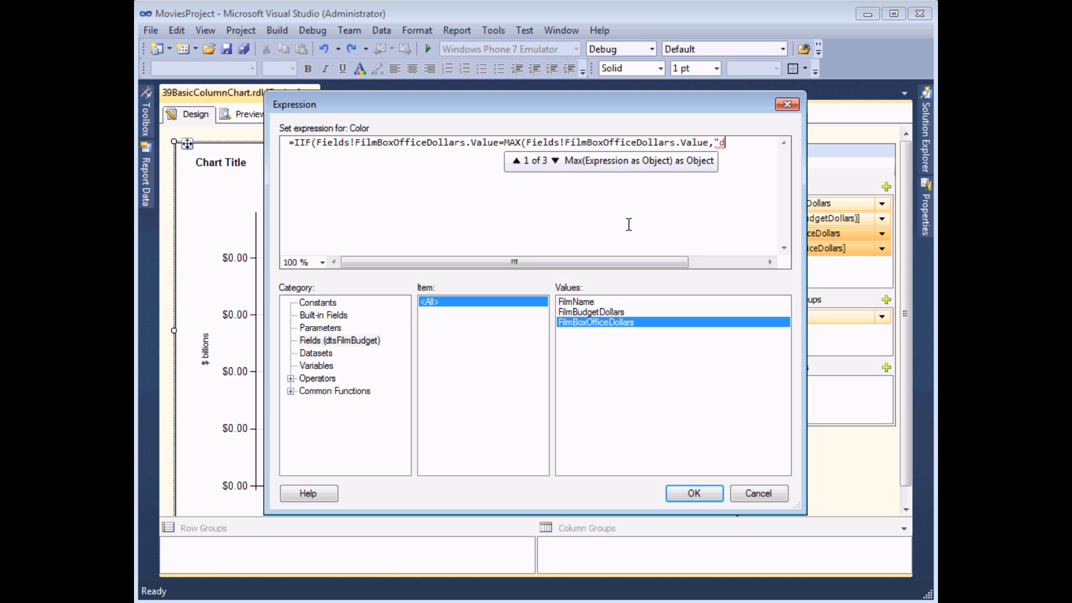
type("tsFilmBudget")
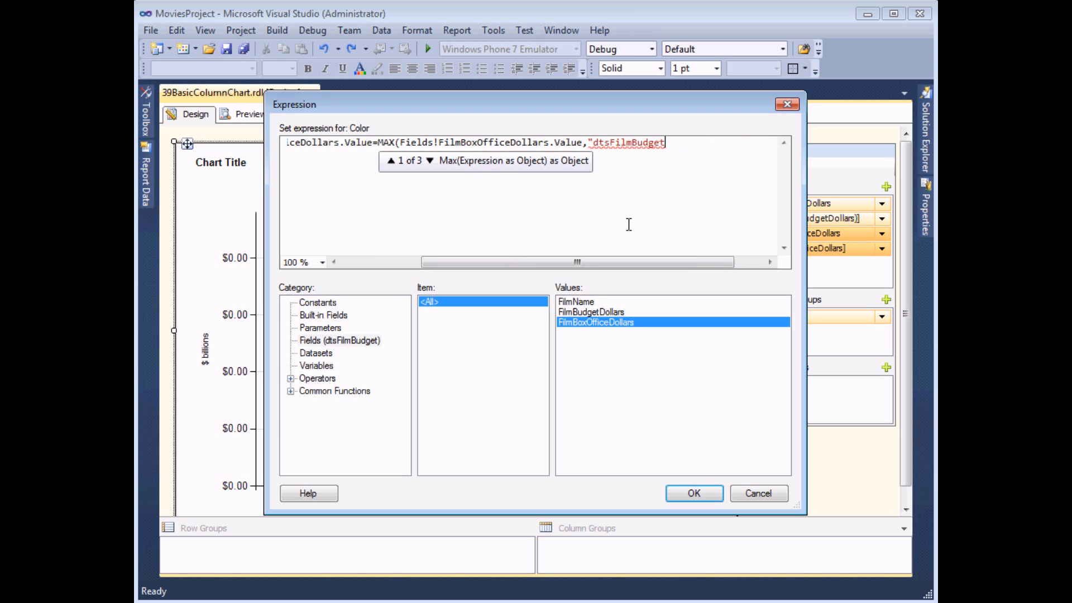
type("\"")
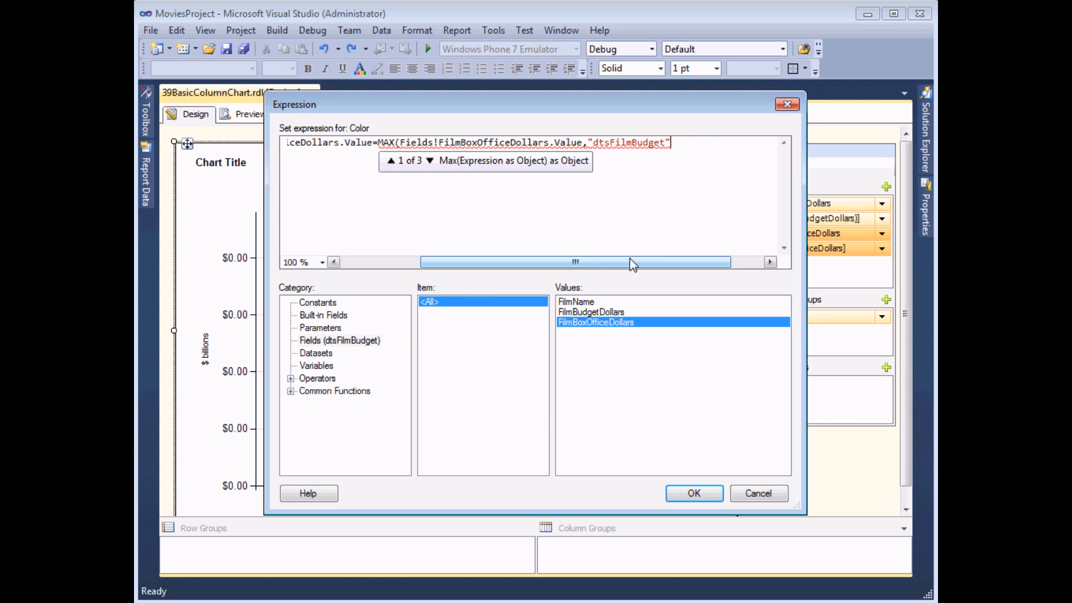
type(")")
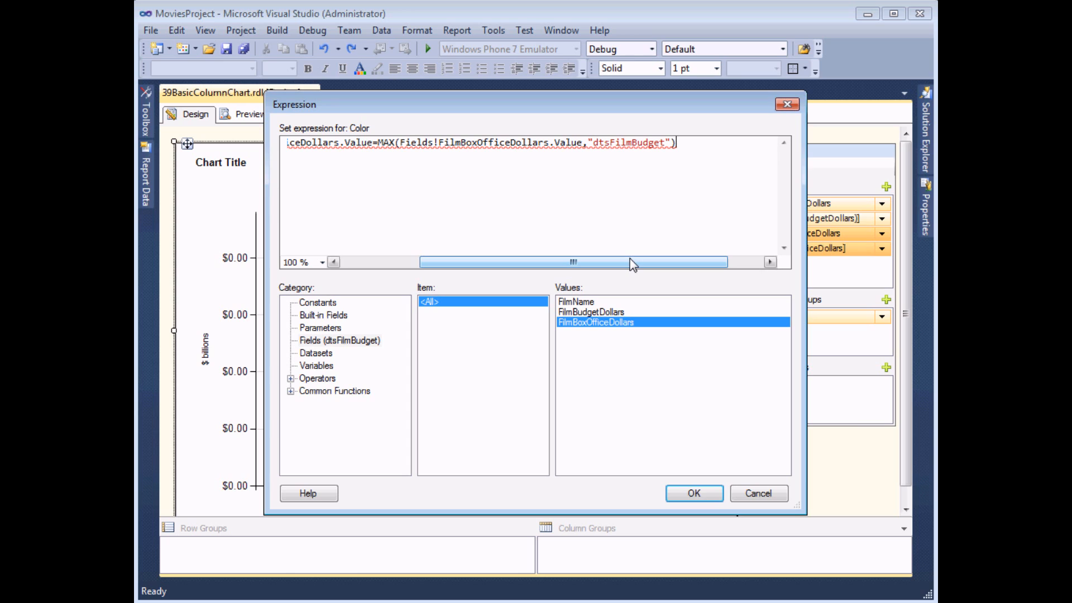
type(",")
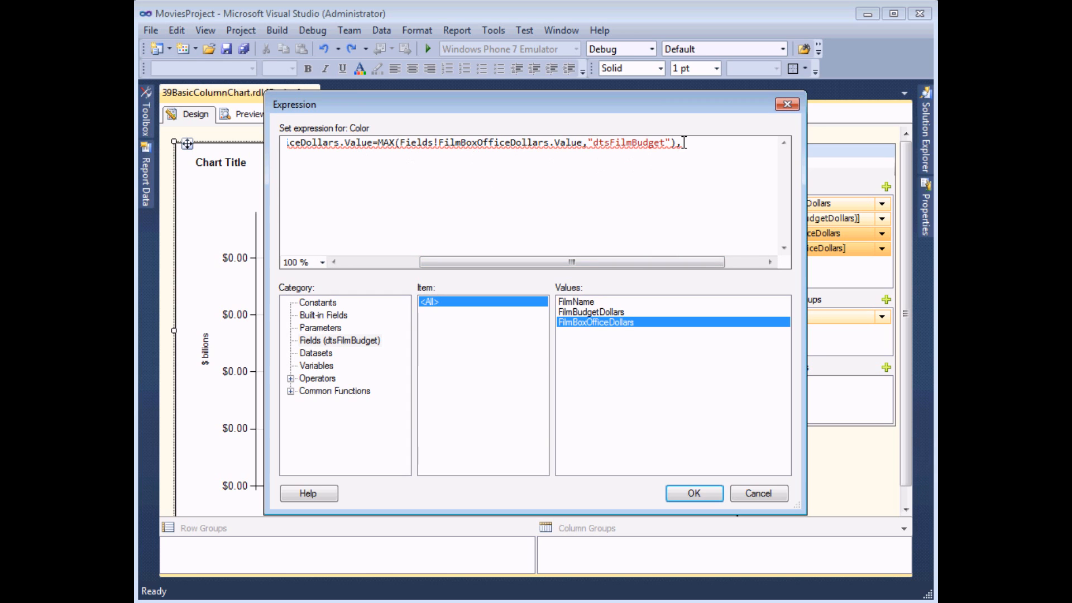
Finish the IIF expression with "Lime" as the true color and "Red" as the false color, apply the series properties and preview the report
left_click(310, 305)
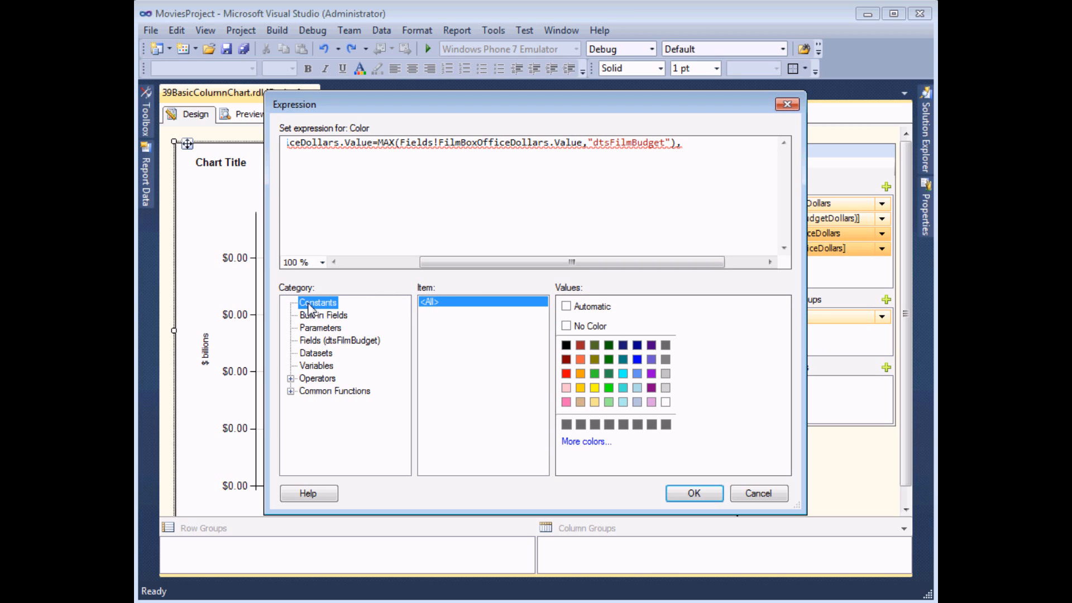
left_click(608, 387)
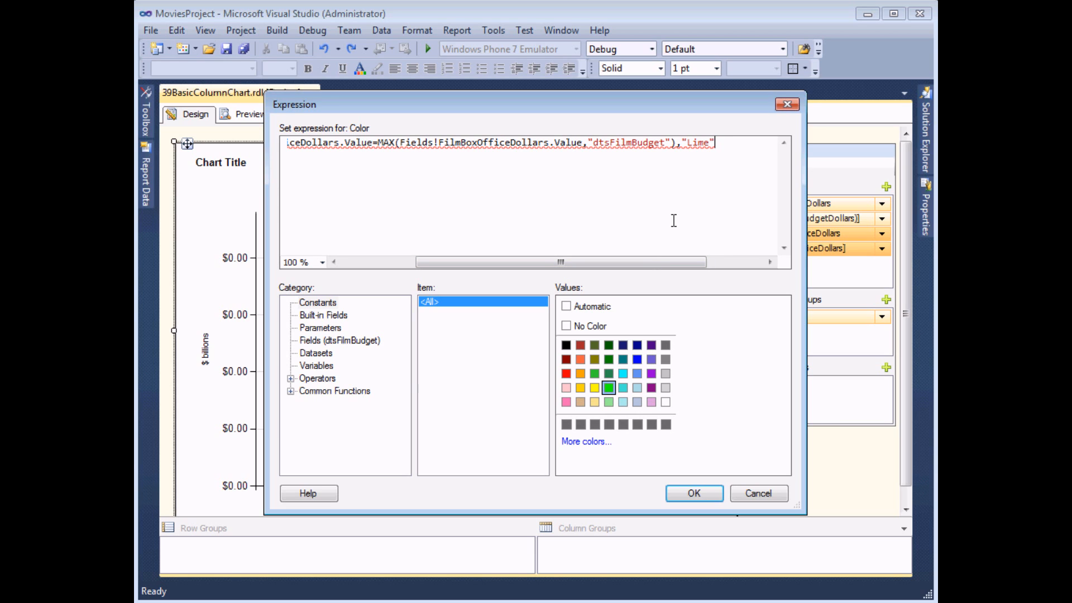
type(",")
left_click(567, 377)
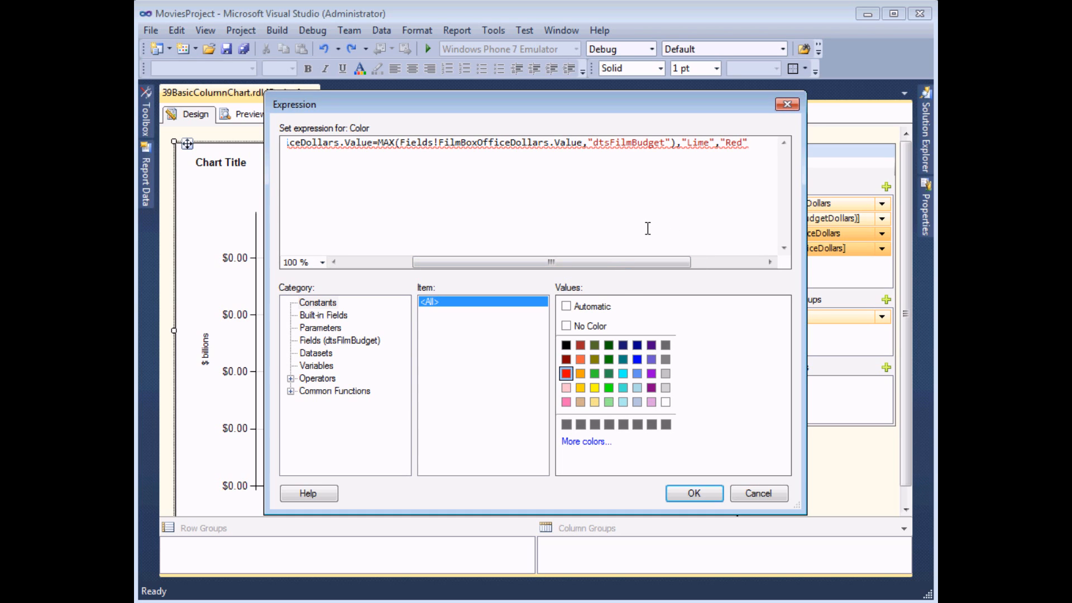
type(")")
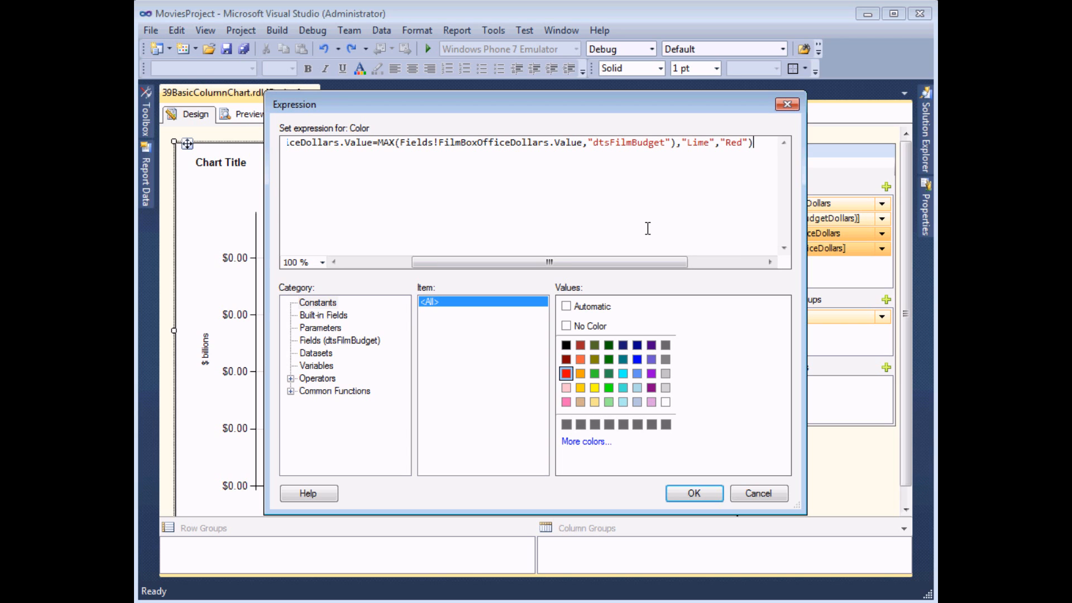
left_click(693, 495)
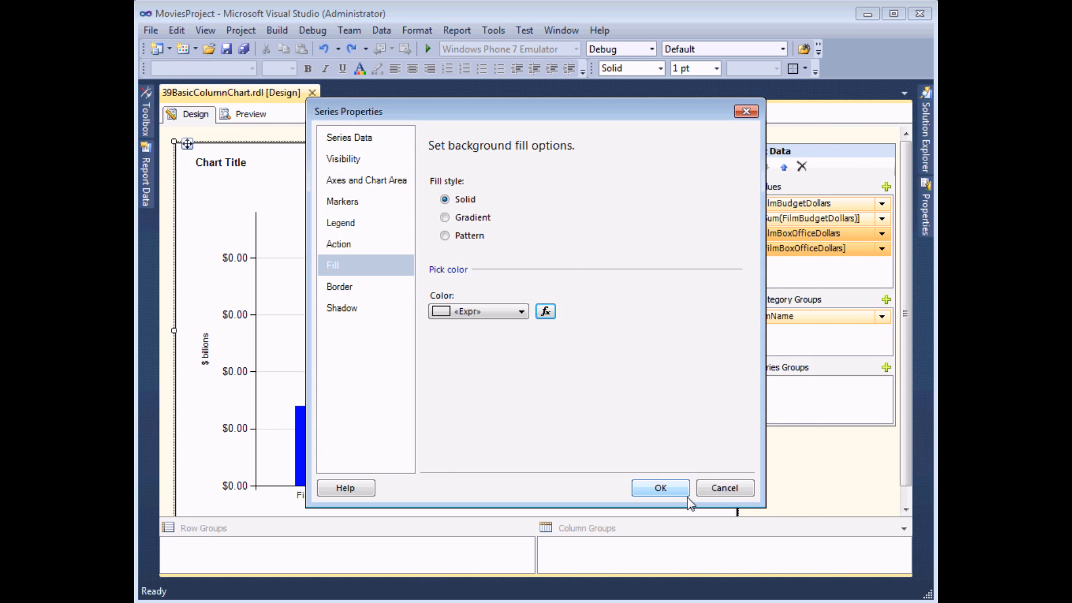
left_click(673, 495)
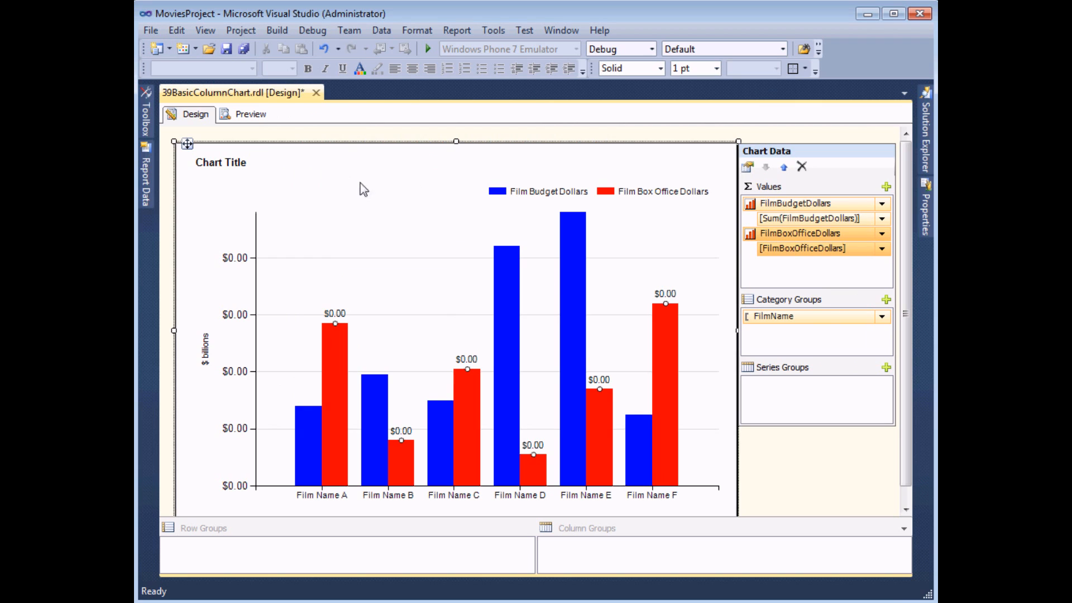
left_click(254, 114)
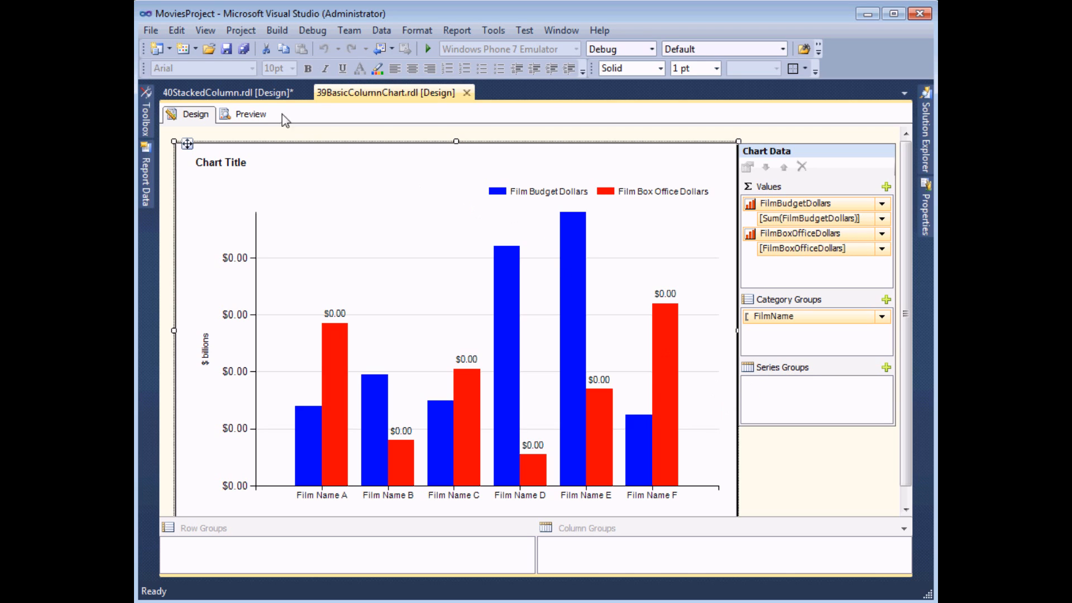
Switch to the 40StackedColumn report and expand its datasets to show the available fields
left_click(237, 94)
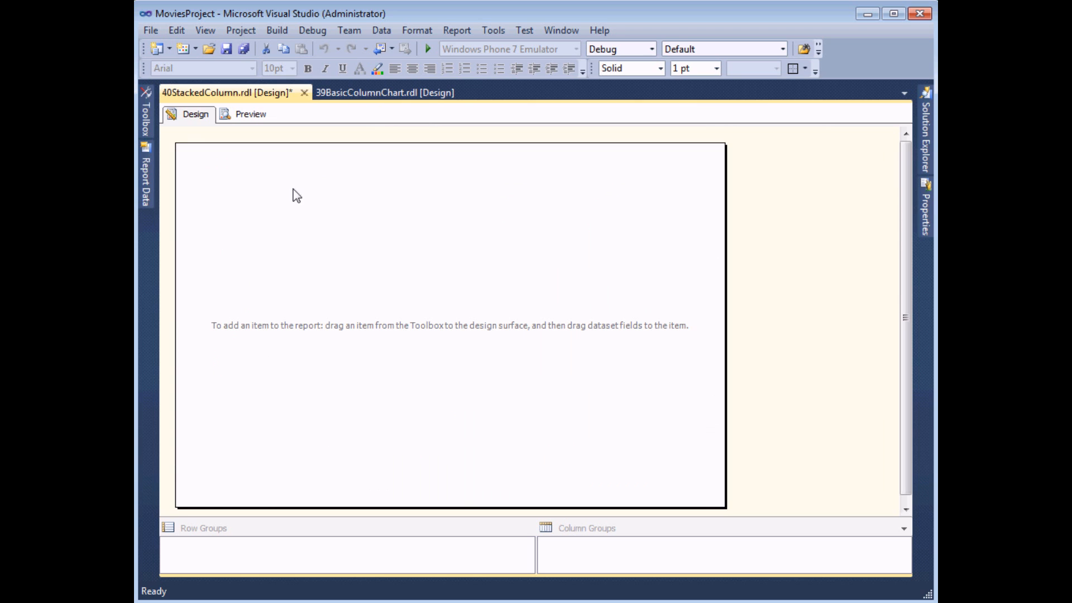
left_click(148, 185)
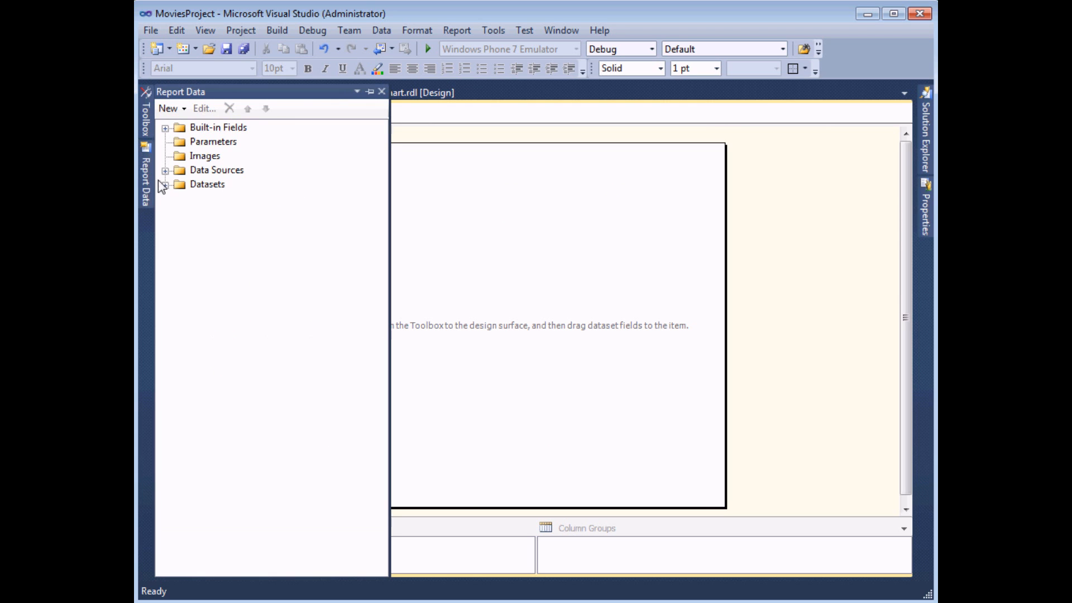
left_click(166, 184)
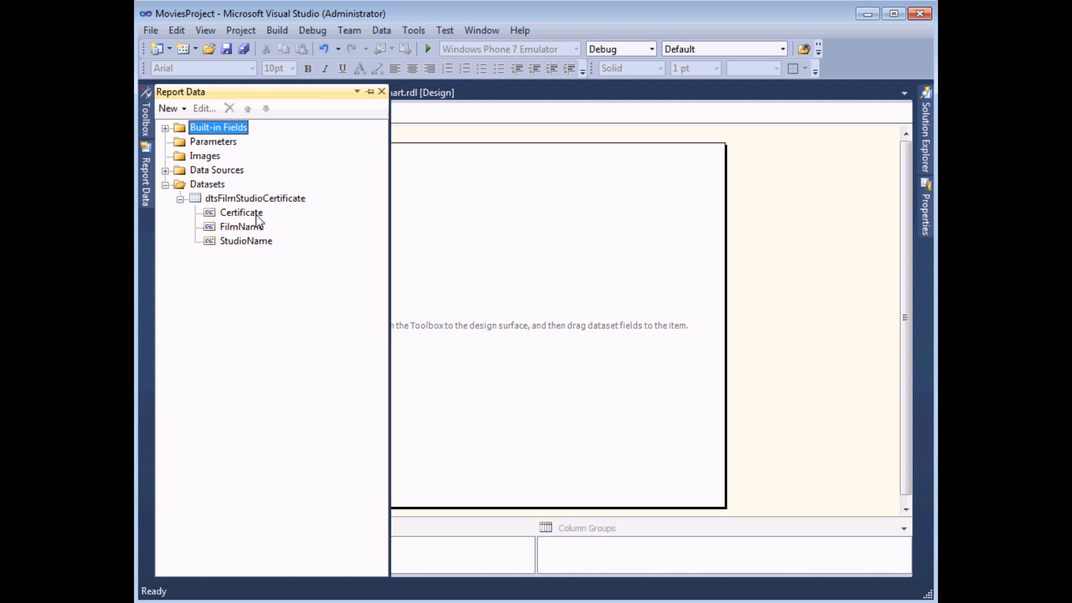
Insert a plain Column chart into the empty report and enlarge it to fill the report body
left_click(147, 120)
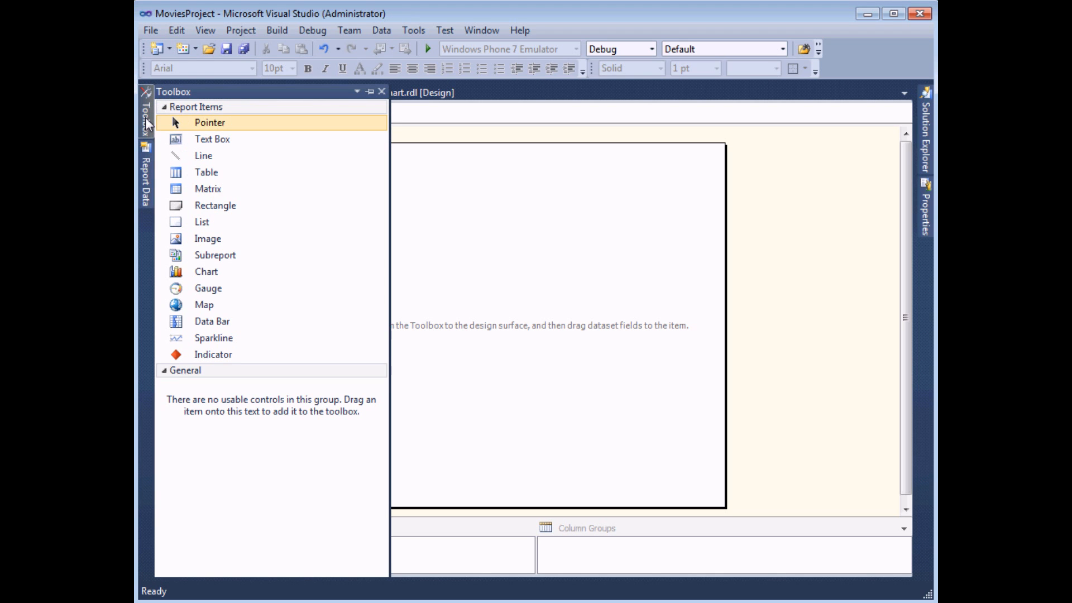
double_click(197, 274)
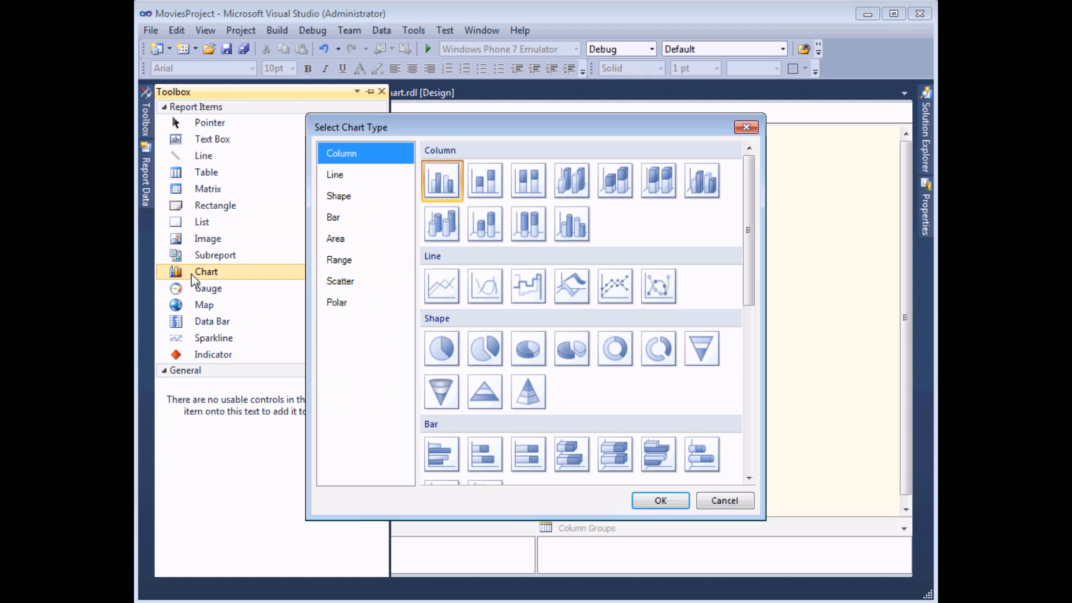
left_click(441, 186)
left_click(660, 501)
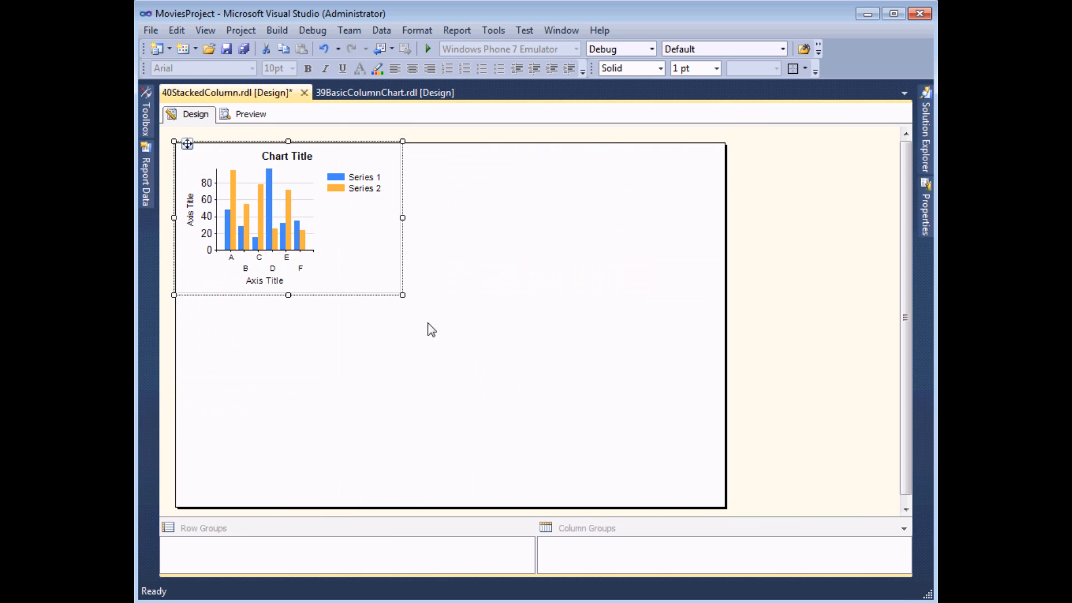
left_click_drag(401, 292, 727, 507)
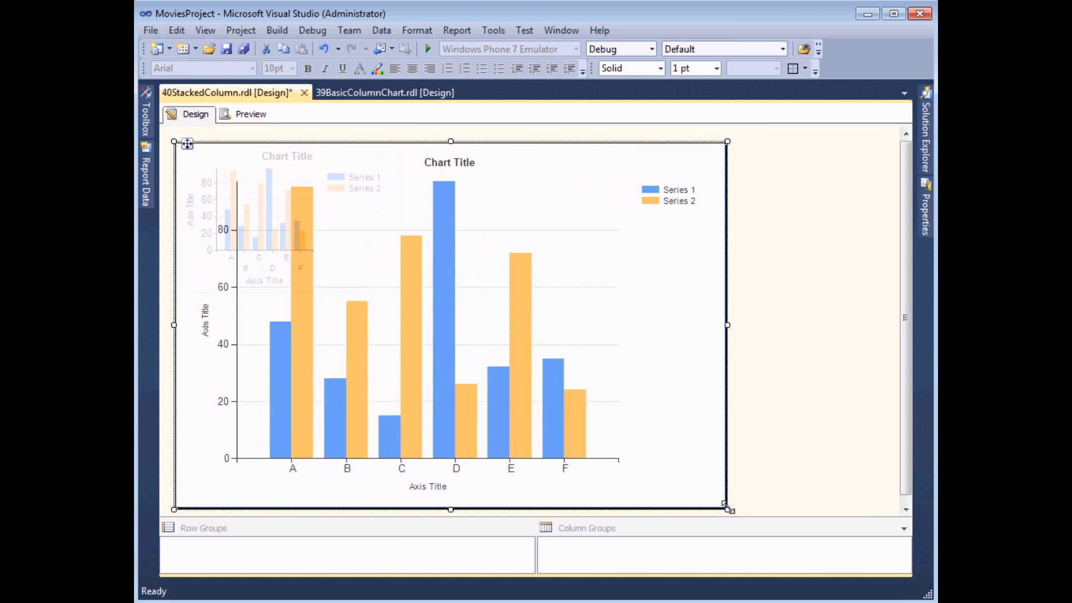
left_click(652, 304)
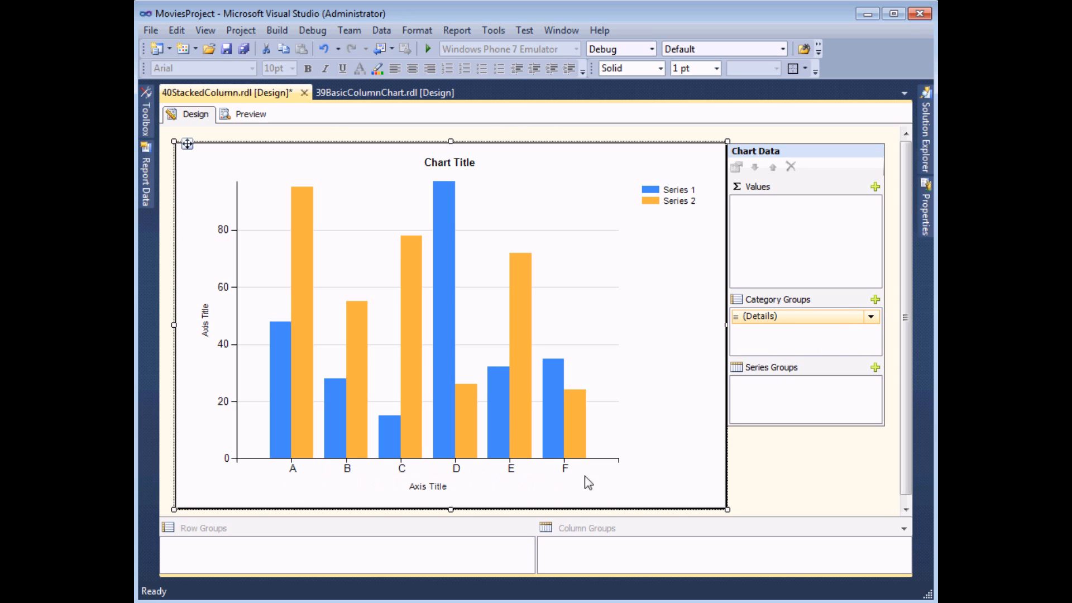
Set the chart's category group to StudioName and add Certificate as the series group
left_click(871, 318)
left_click(833, 371)
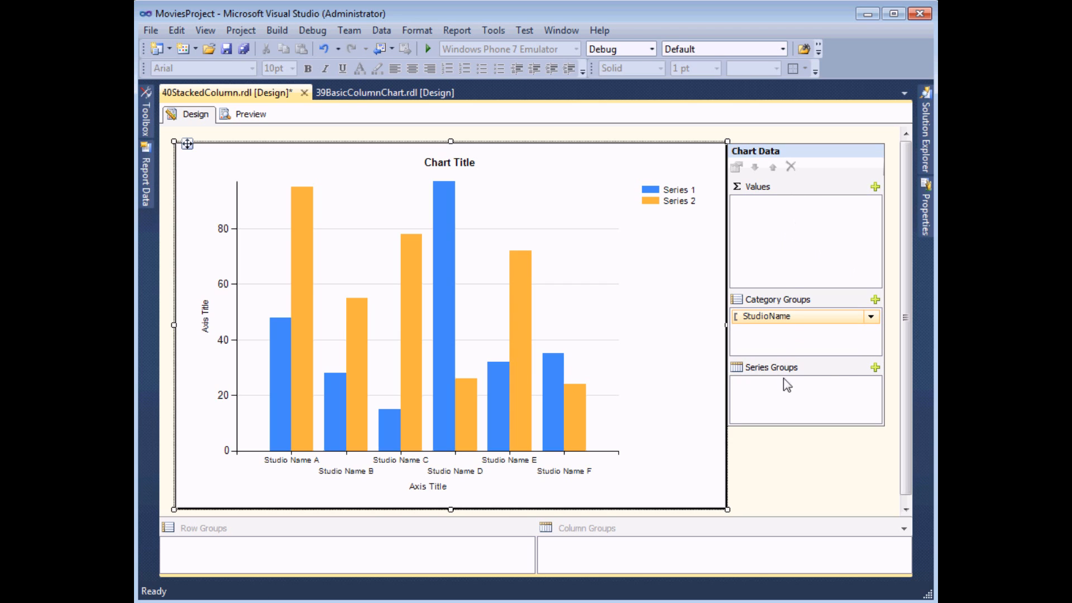
left_click(875, 367)
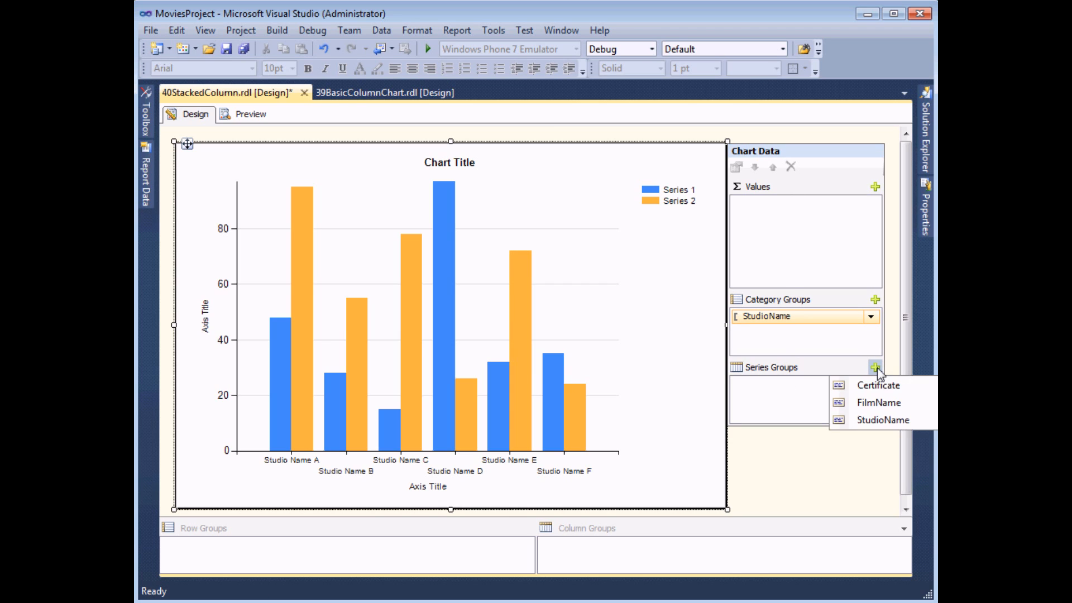
left_click(858, 391)
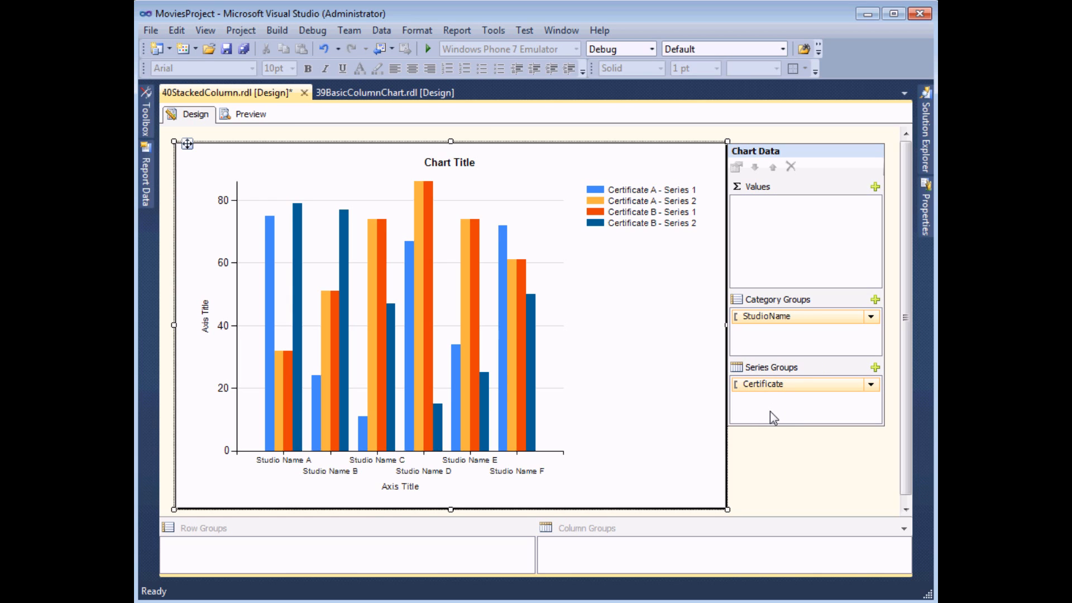
Add FilmName as the chart's value field, preview the report and return to the design
left_click(874, 187)
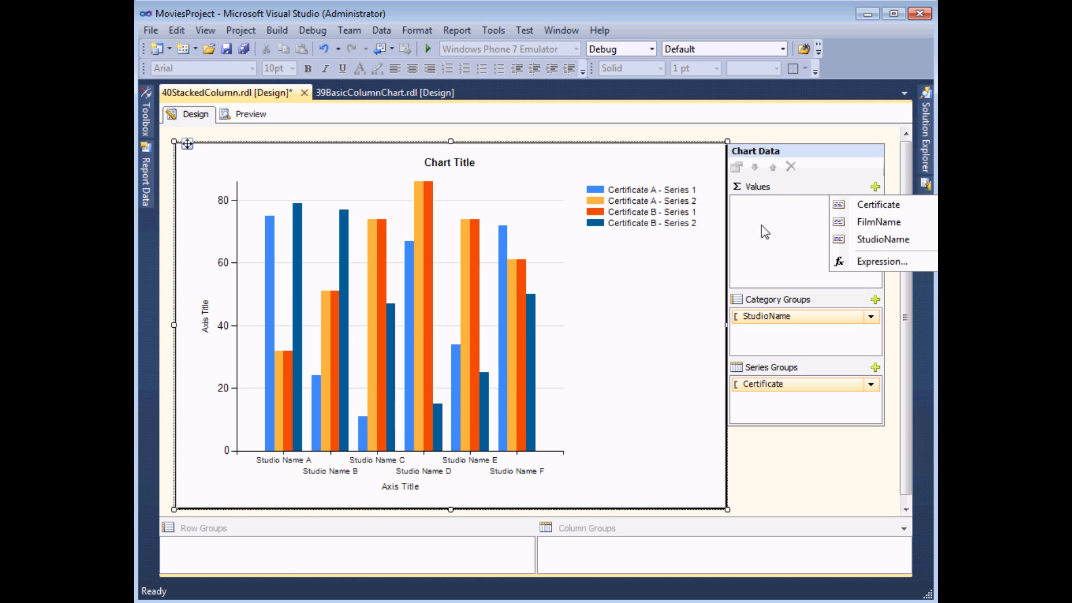
left_click(878, 222)
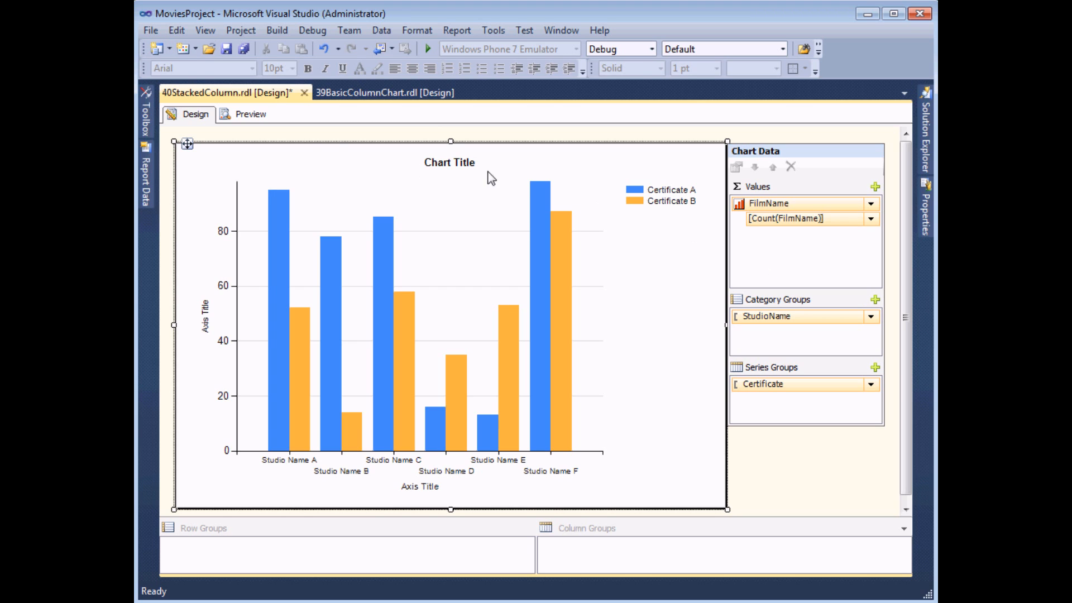
left_click(239, 117)
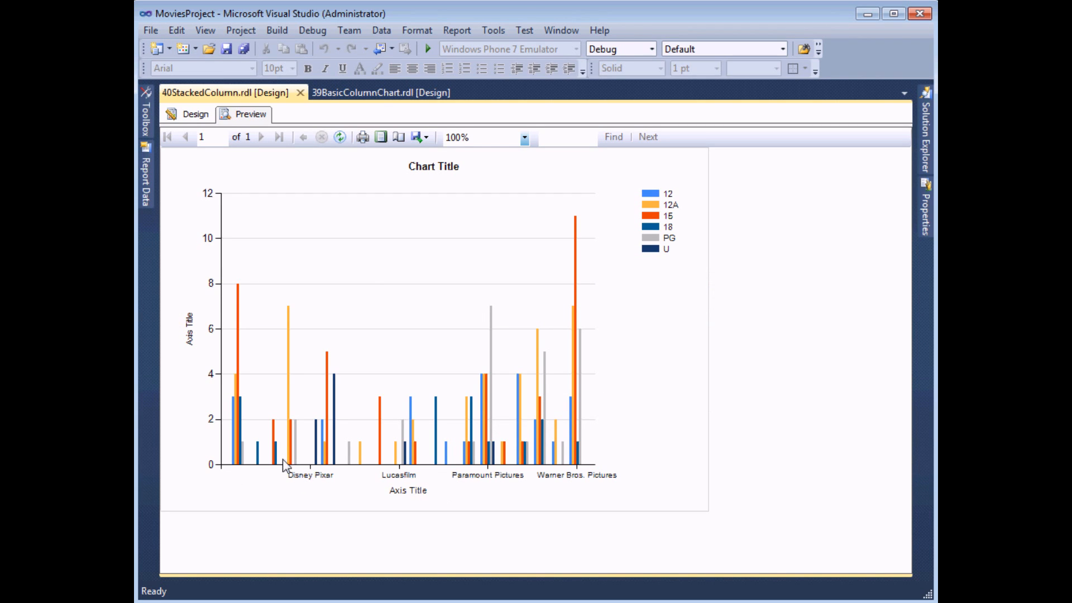
left_click(196, 115)
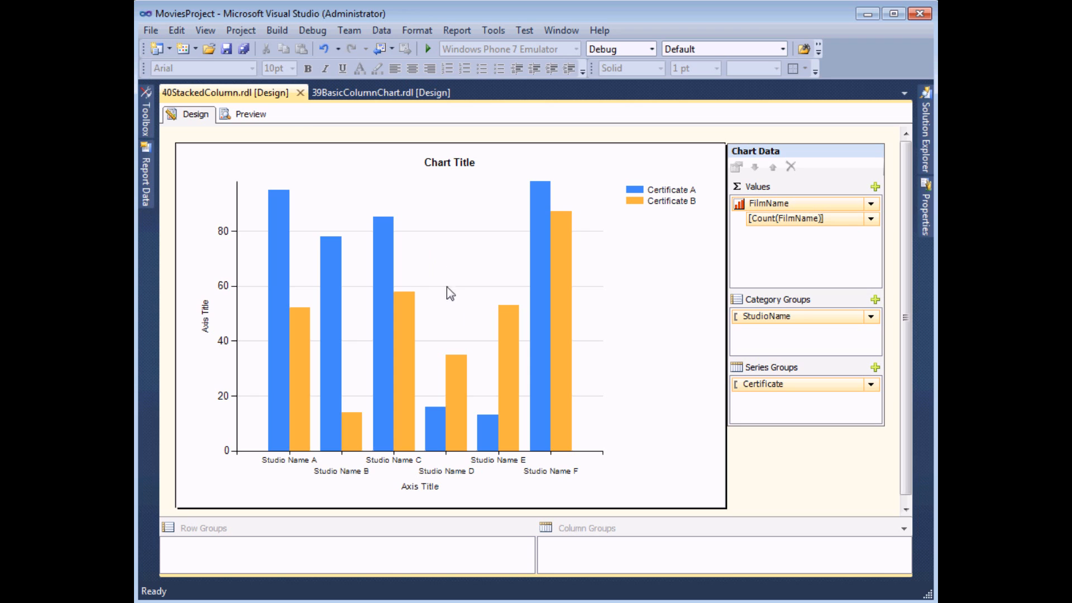
Change the chart type from plain Column to Stacked Column
right_click(437, 197)
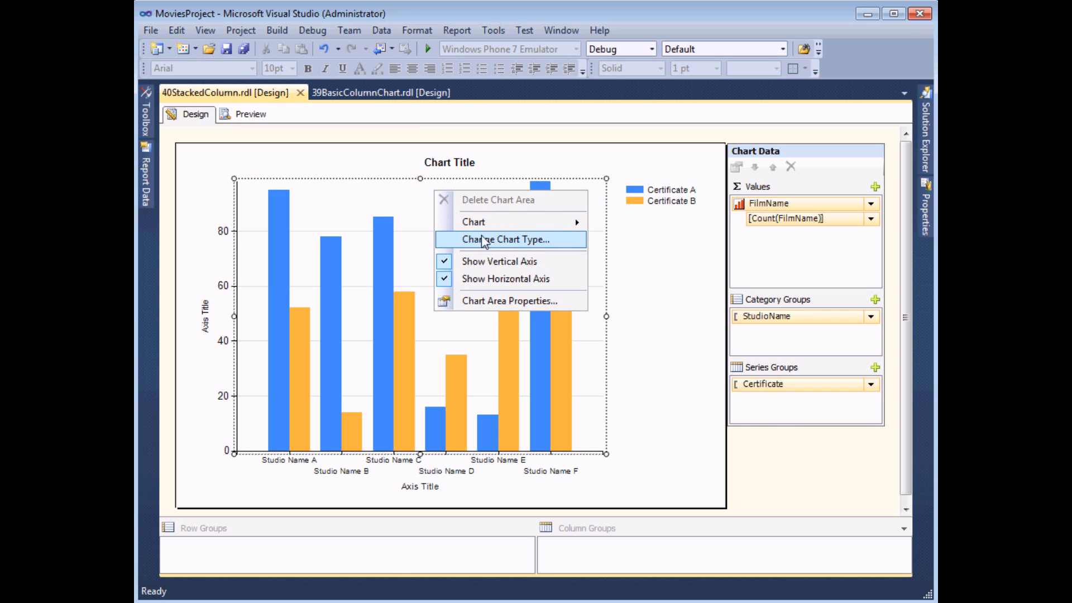
left_click(513, 244)
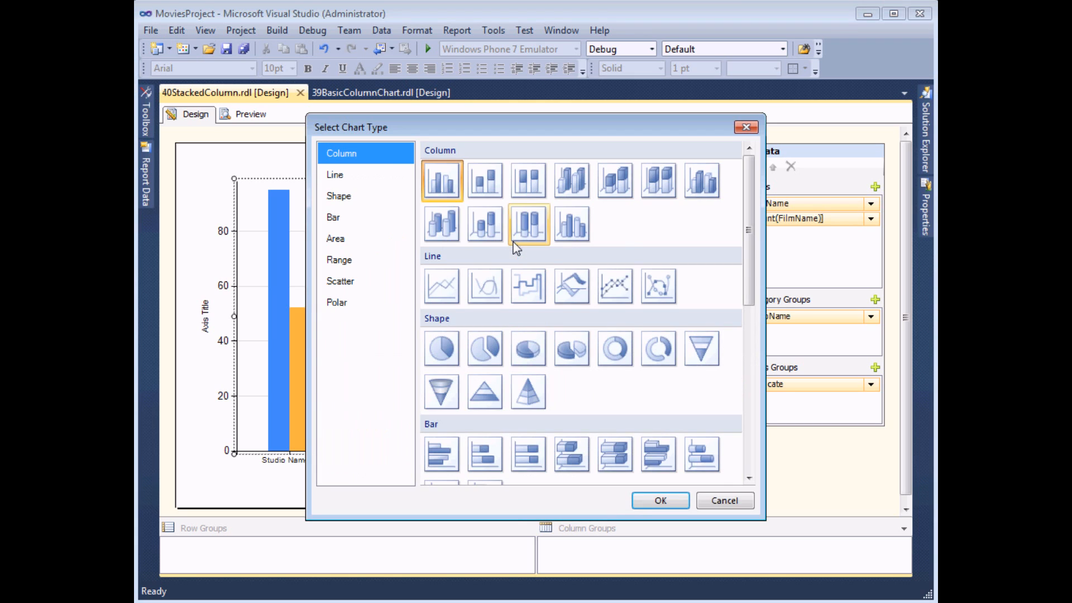
left_click(487, 185)
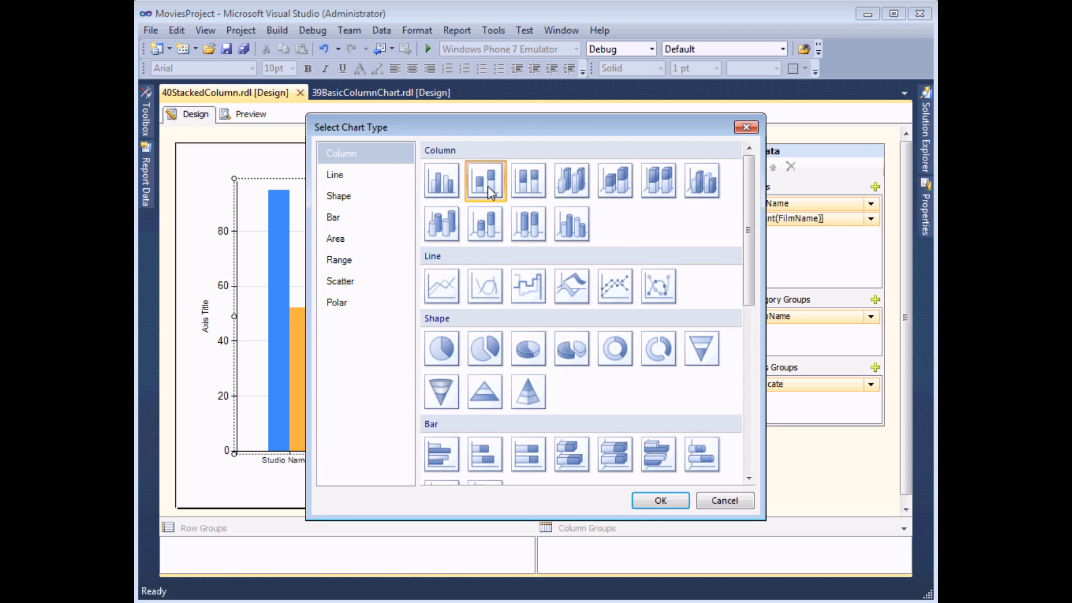
left_click(652, 501)
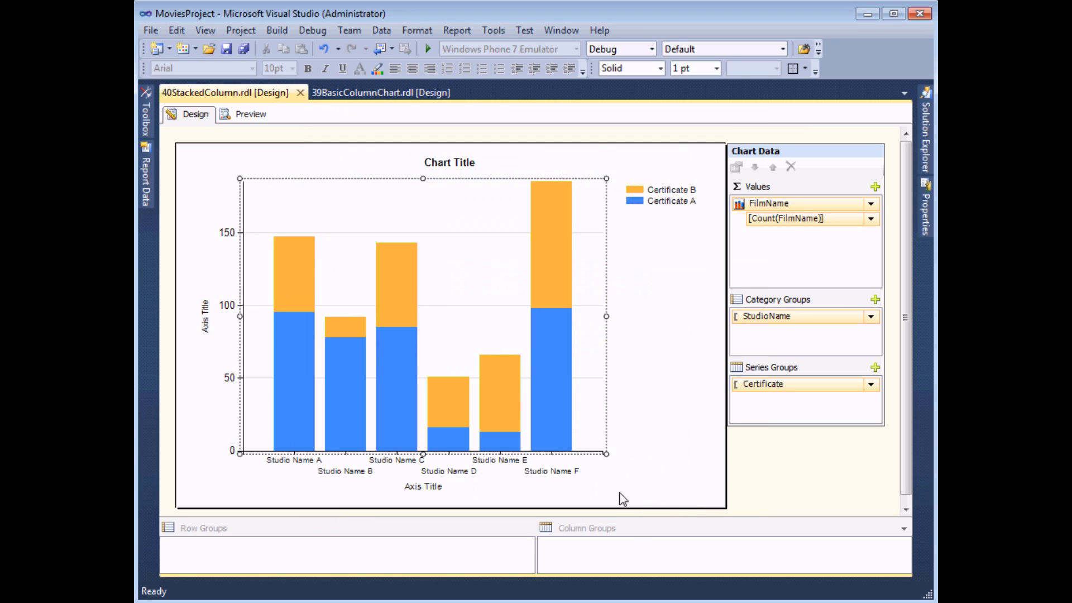
Set the horizontal axis interval to 1 and check every studio's label in the report preview
left_click(245, 114)
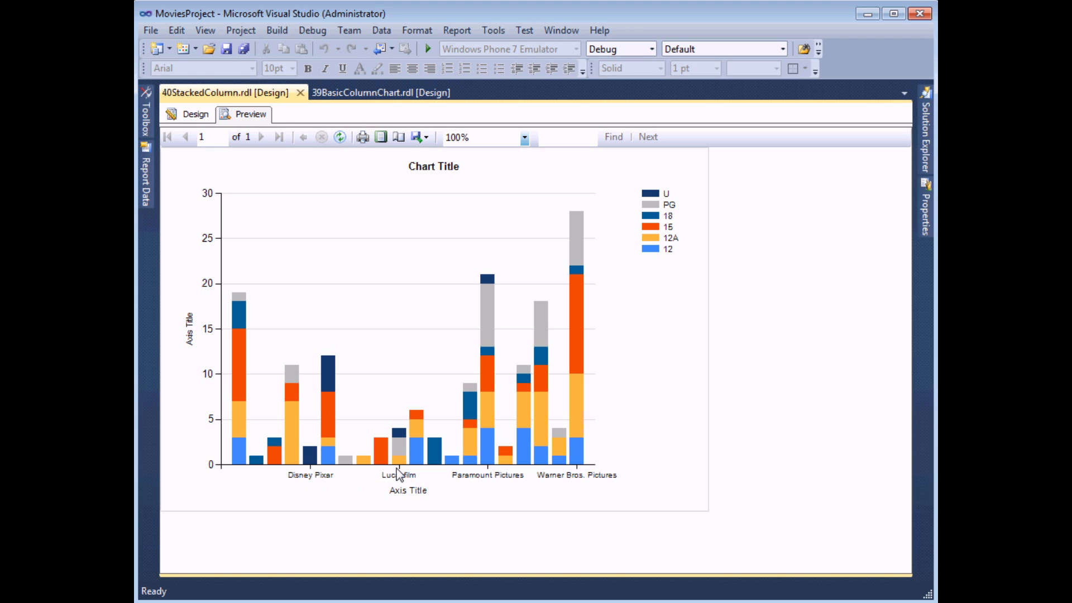
left_click(192, 116)
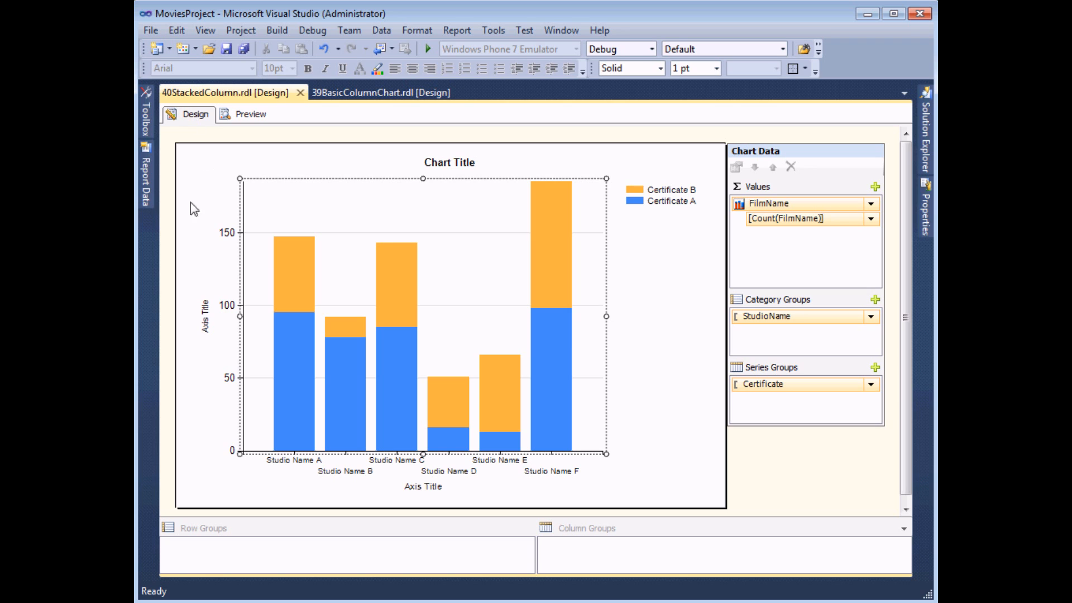
right_click(327, 473)
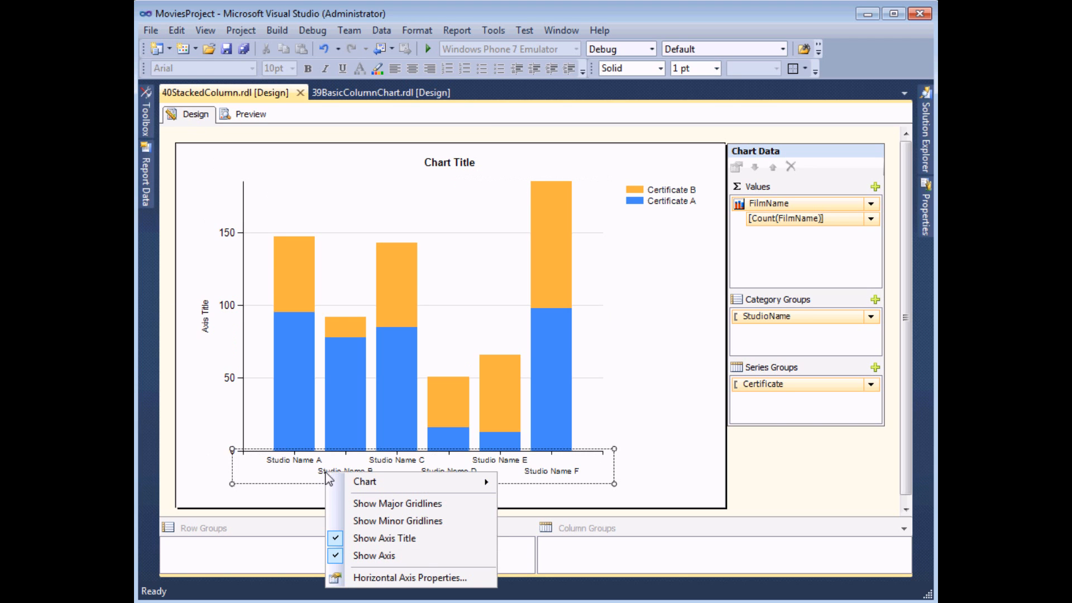
left_click(440, 578)
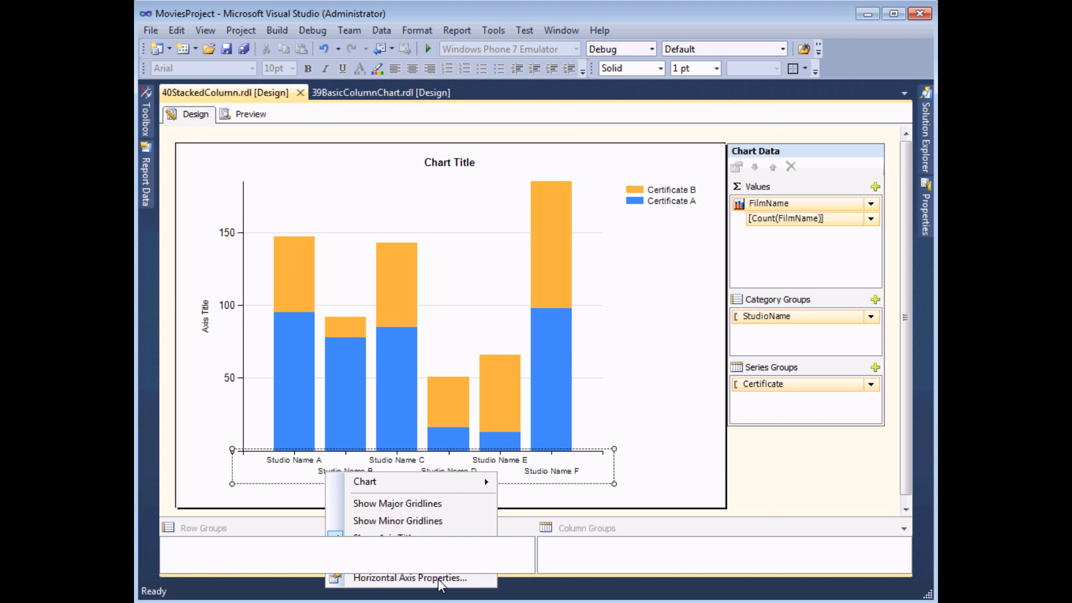
double_click(469, 314)
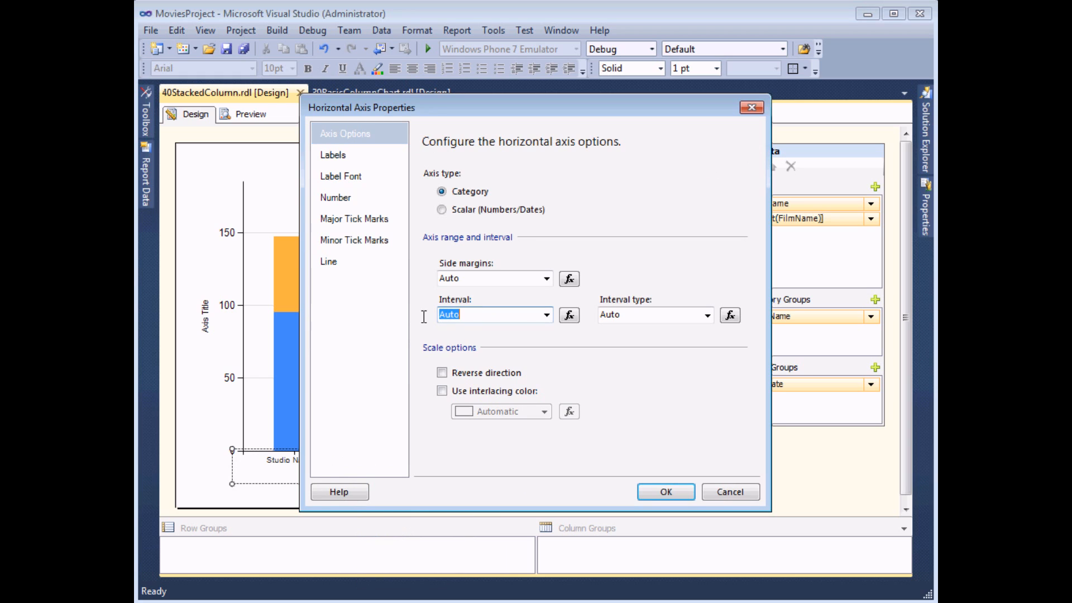
type("1")
left_click(660, 494)
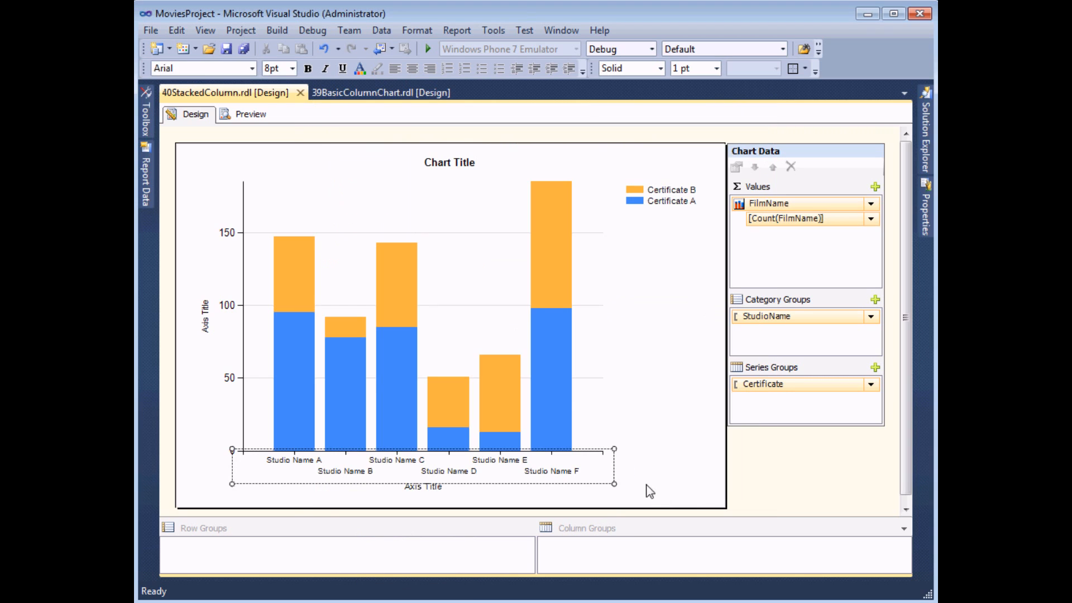
left_click(246, 114)
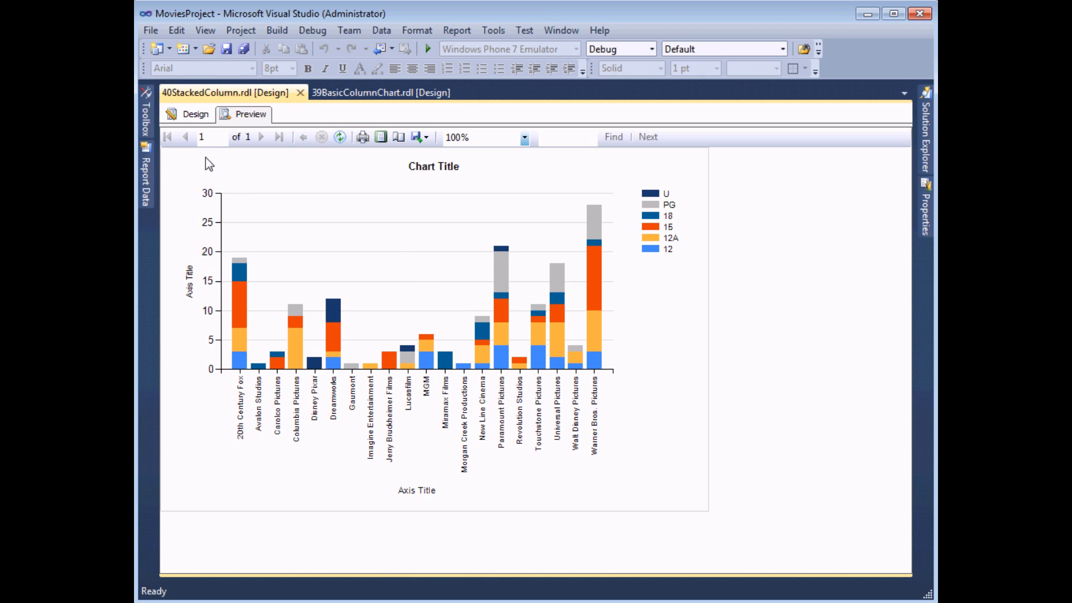
left_click(192, 114)
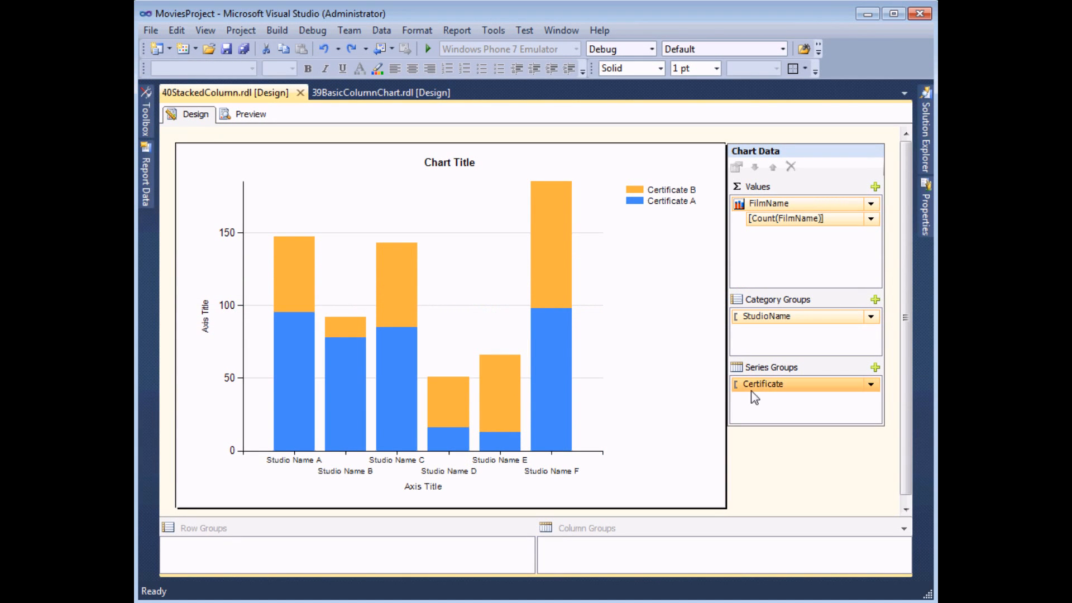
Try the Light color palette on the whole chart through its chart properties
left_click(306, 395)
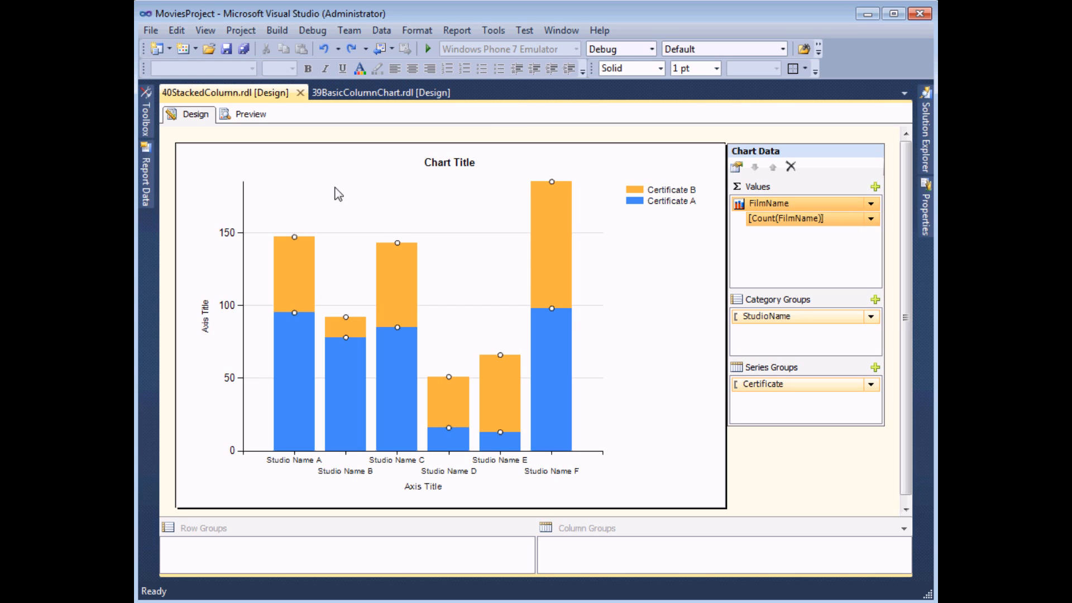
right_click(376, 189)
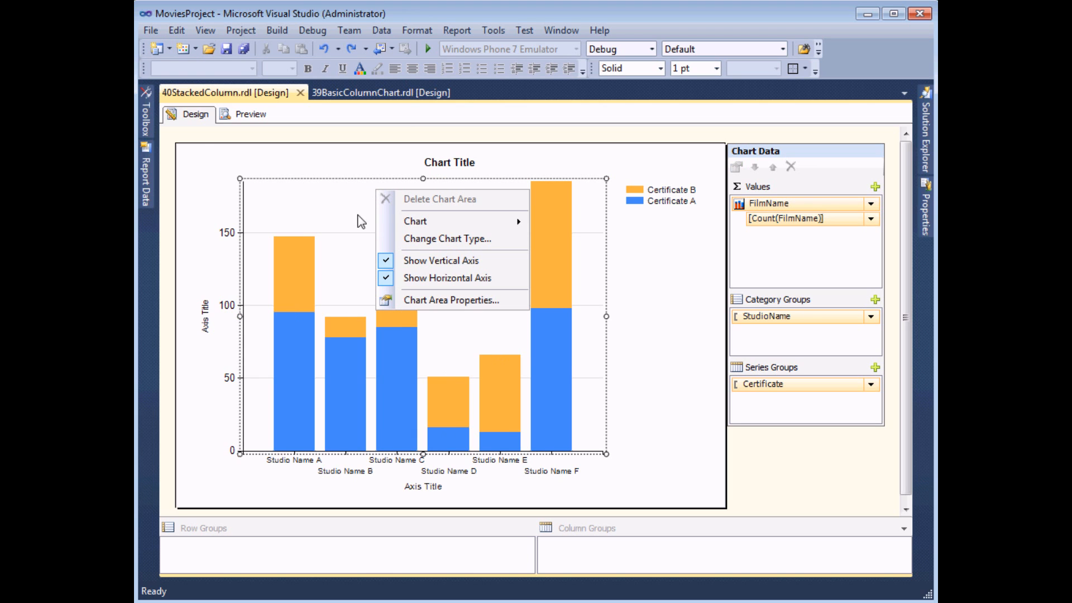
right_click(359, 156)
right_click(187, 211)
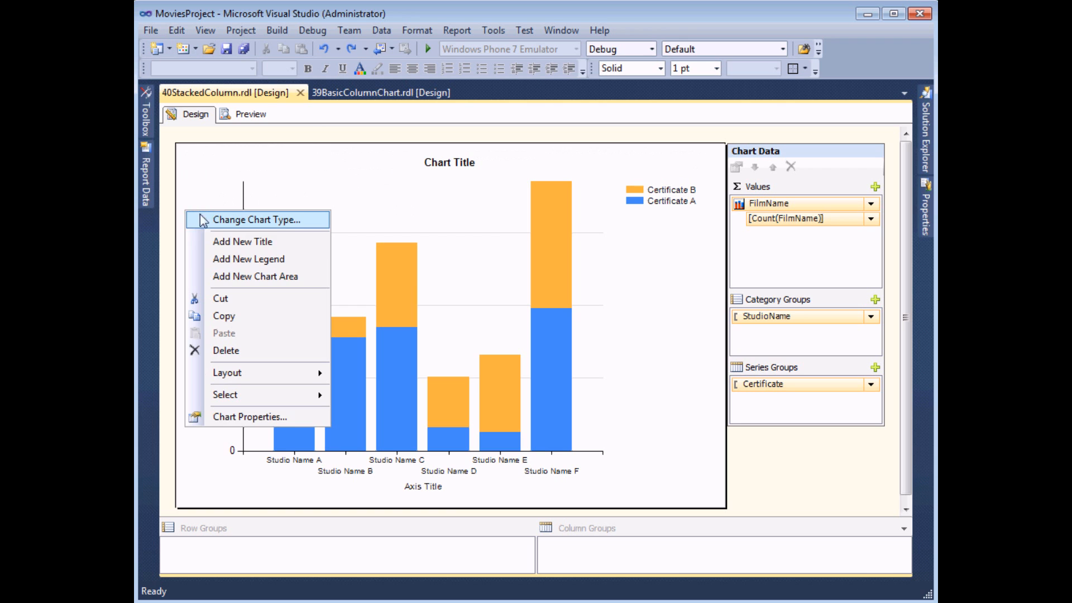
left_click(262, 419)
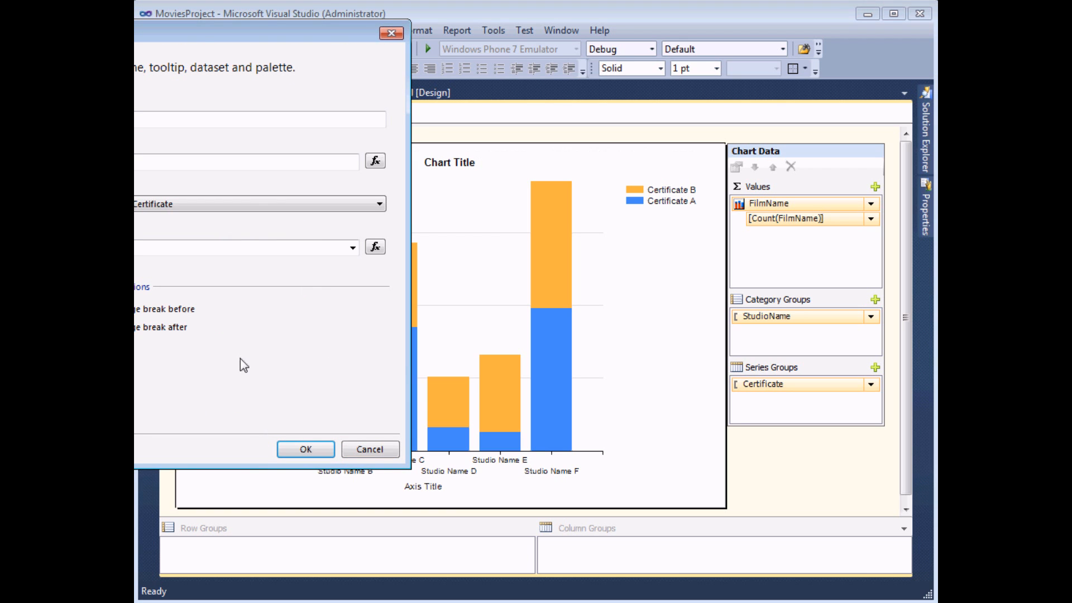
left_click_drag(202, 35, 559, 89)
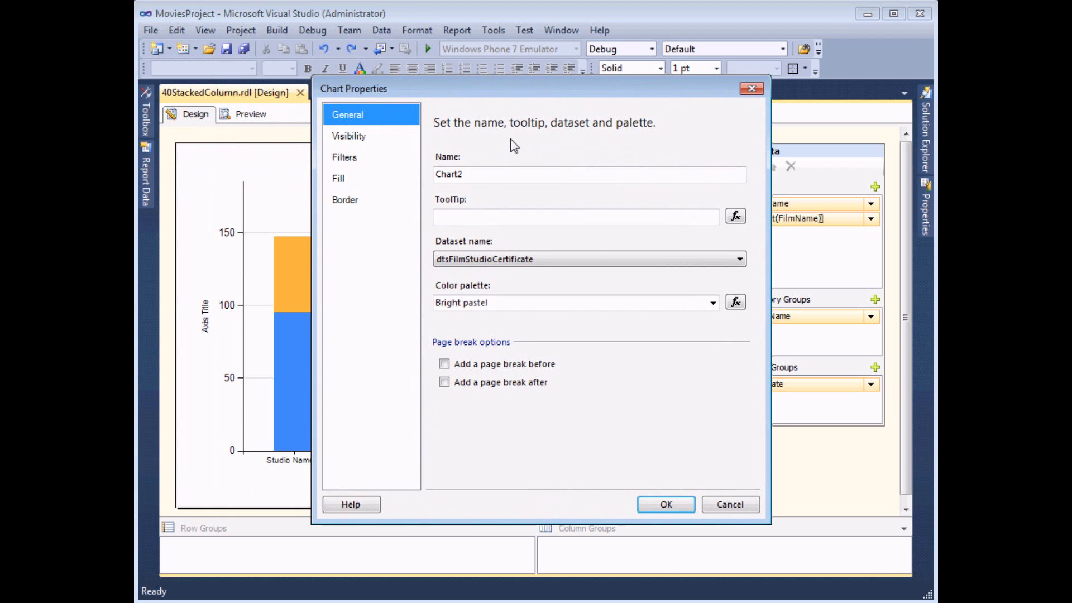
left_click(713, 305)
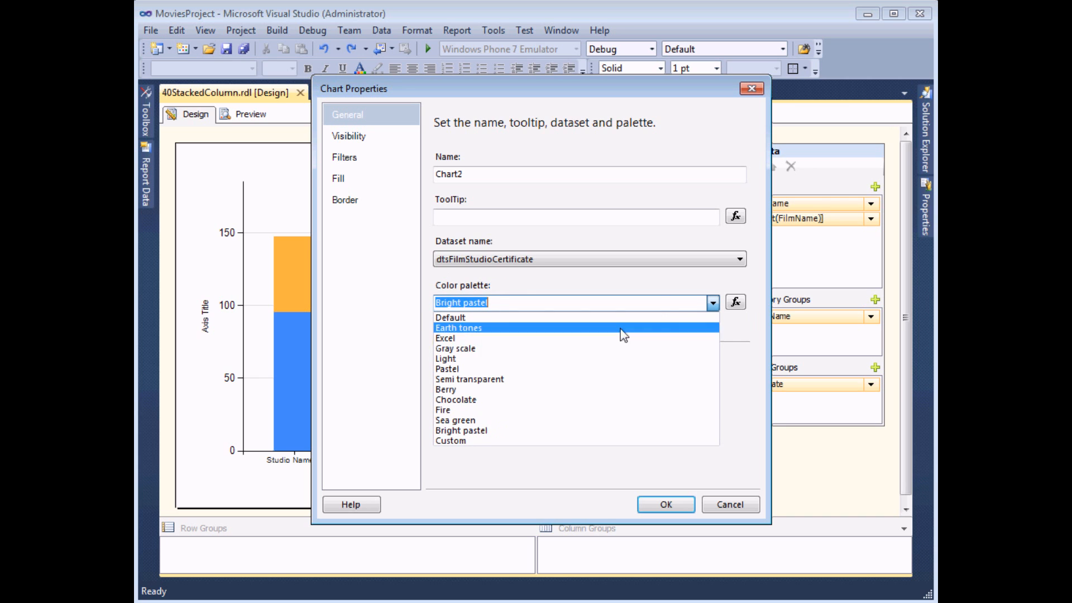
left_click(488, 362)
left_click_drag(480, 92, 605, 69)
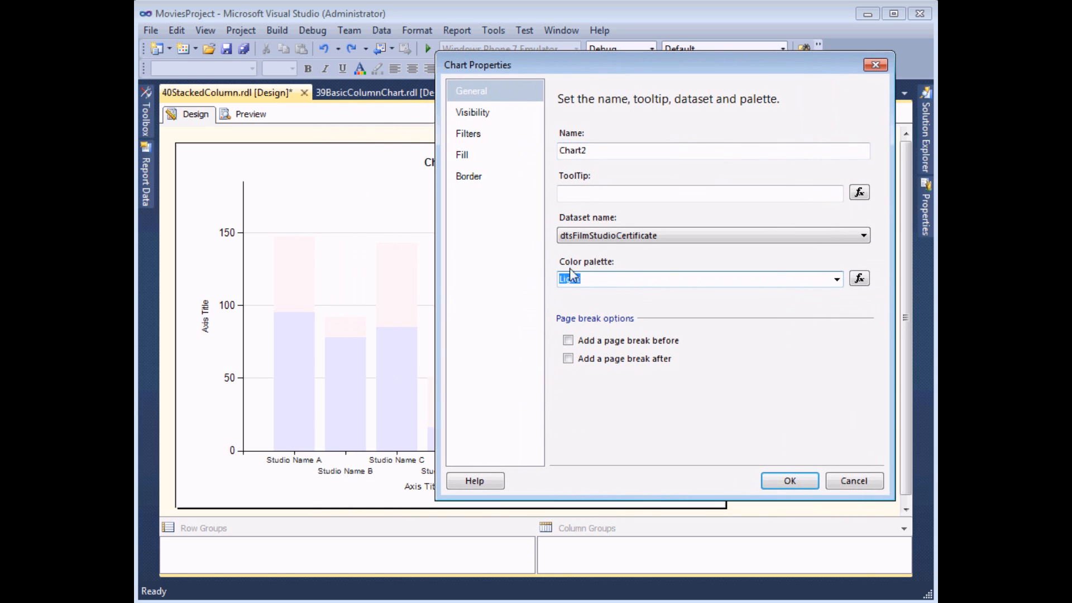
Try the Pastel color palette, restore Bright pastel, and preview the report before returning to the design
left_click(835, 279)
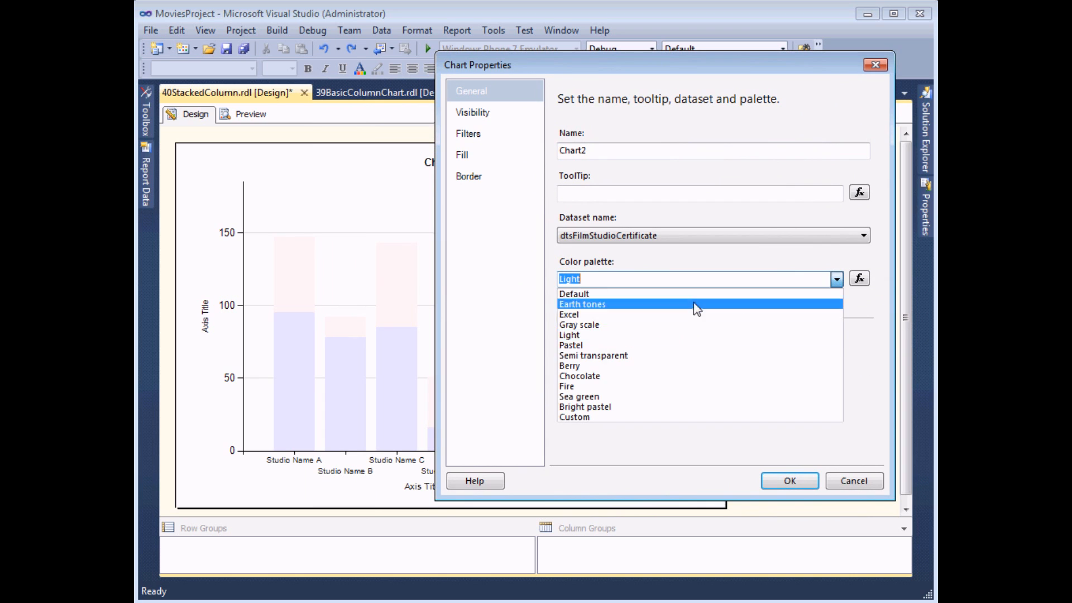
left_click(611, 351)
left_click(836, 280)
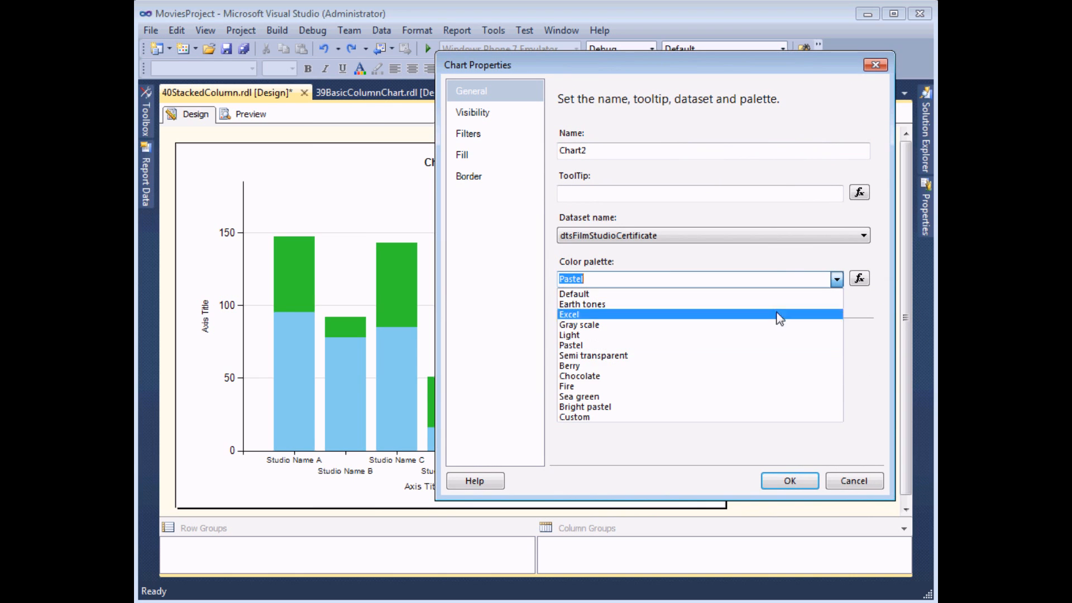
left_click(603, 407)
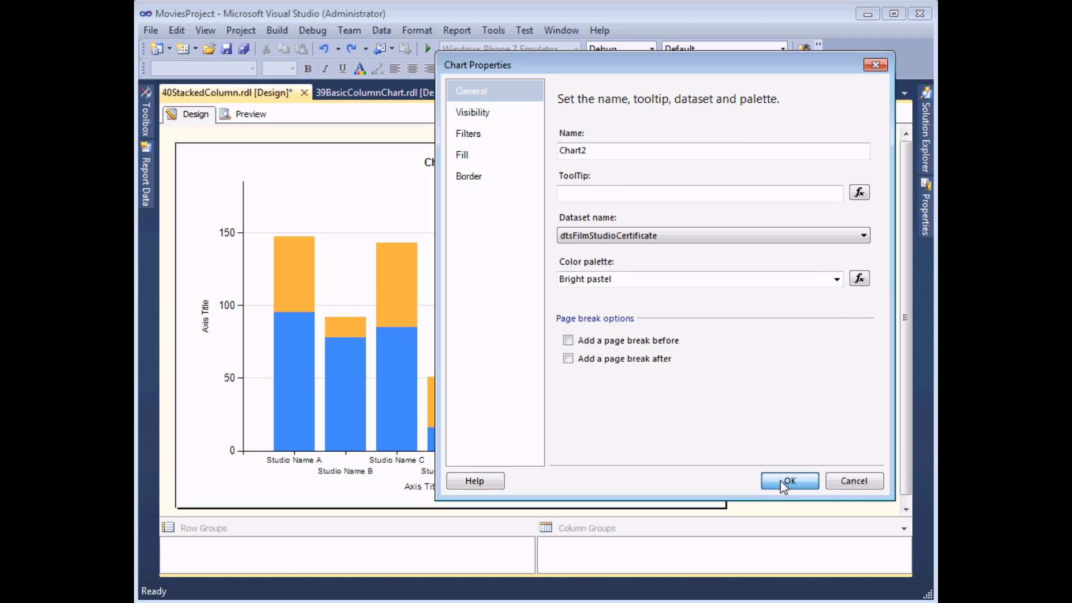
left_click(784, 480)
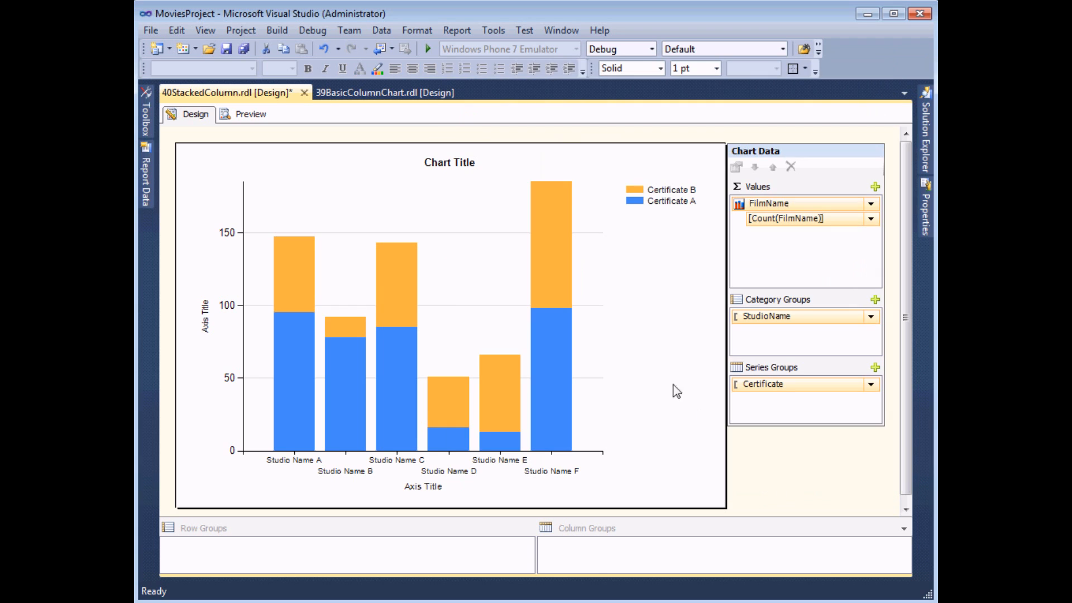
left_click(248, 115)
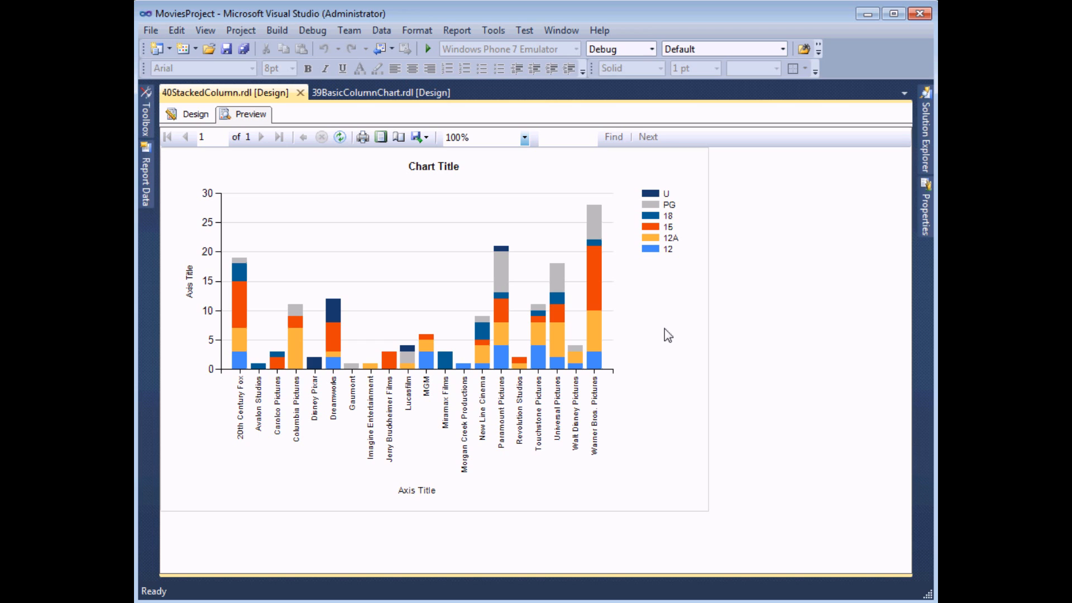
left_click(192, 114)
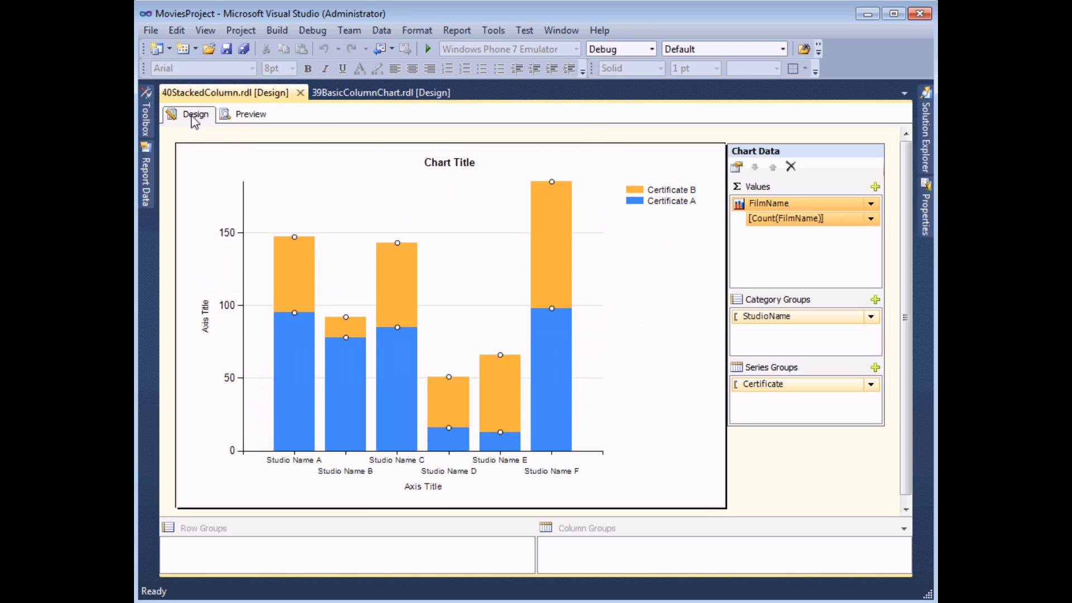
Replace the FilmName series' automatic fill color with an expression beginning =SWITCH( followed by a new line
right_click(291, 289)
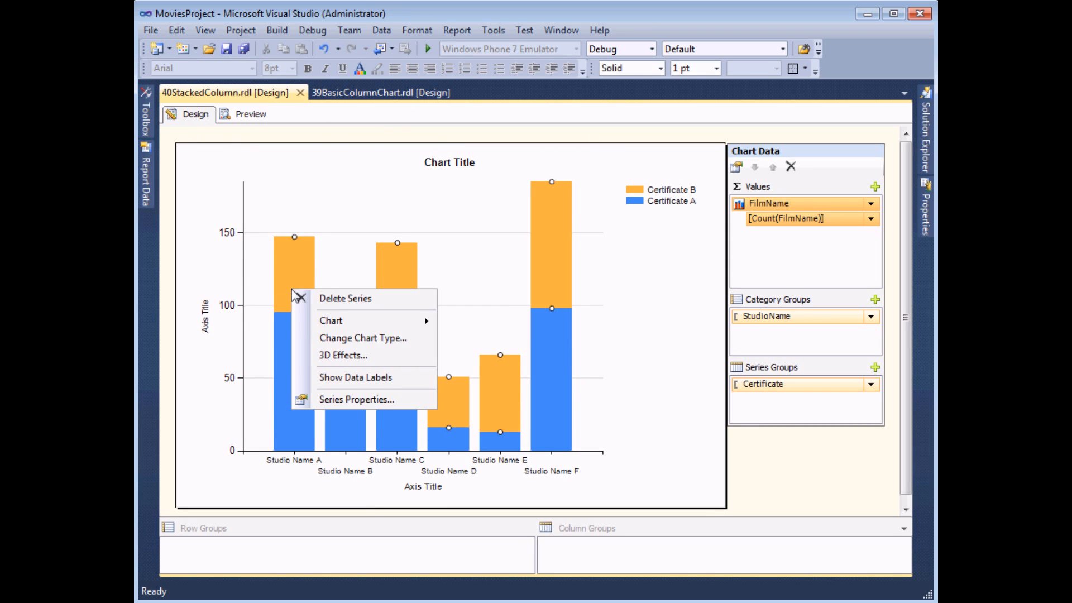
left_click(335, 400)
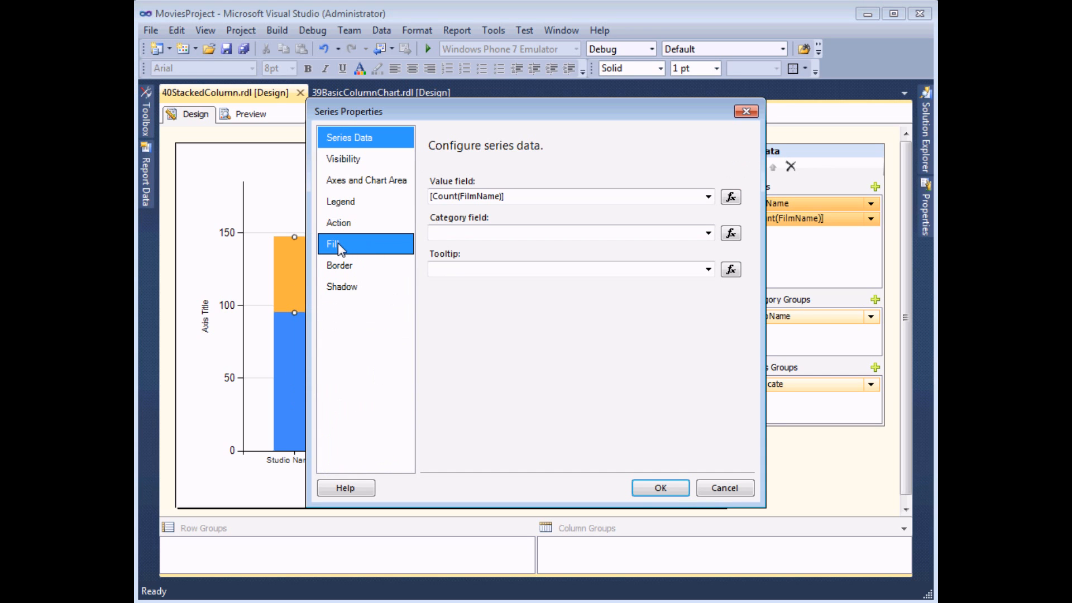
left_click(339, 248)
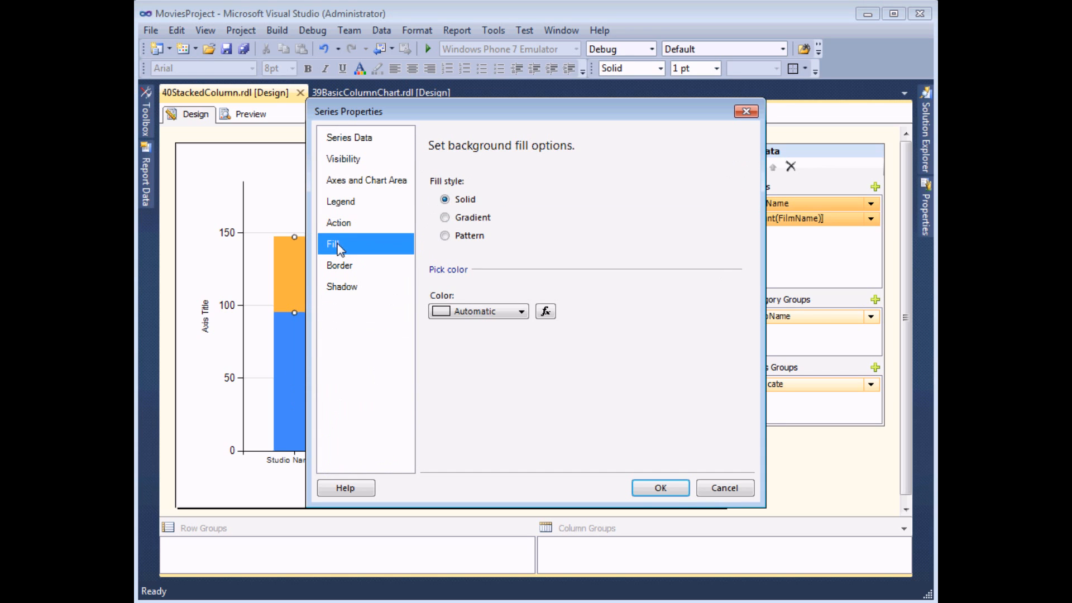
left_click(546, 311)
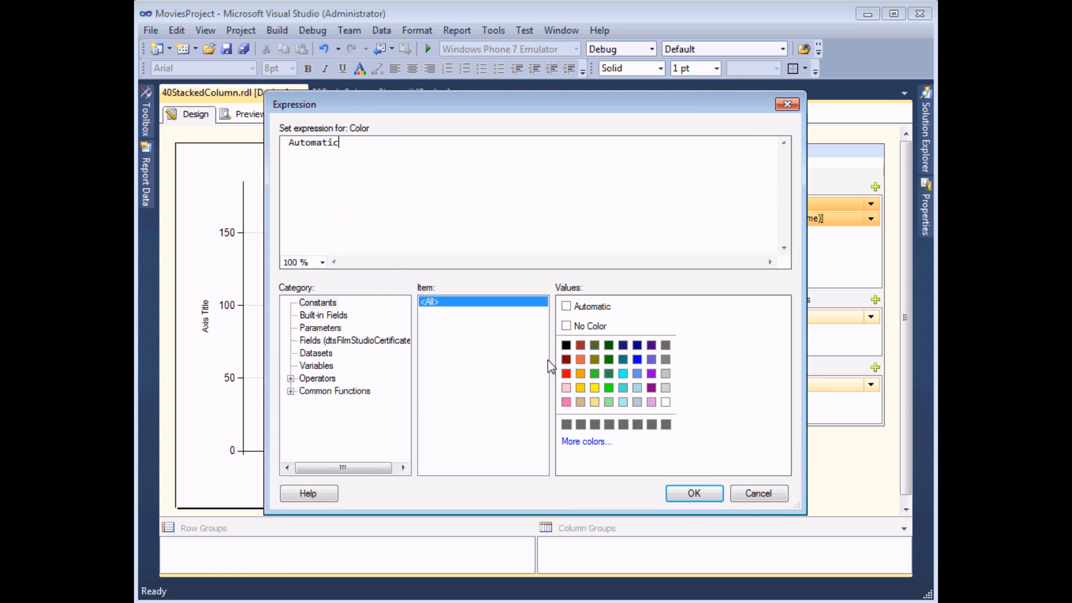
left_click_drag(341, 143, 234, 144)
key("Delete")
type("=SWTICH")
key("BackSpace")
key("BackSpace")
key("BackSpace")
key("BackSpace")
type("ITCH(")
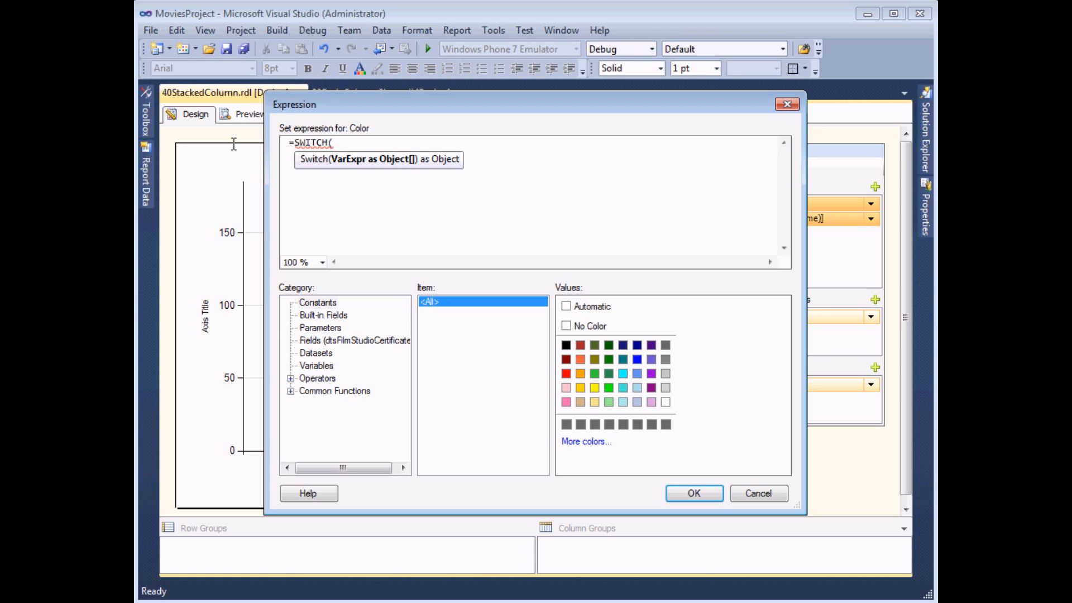
key("Return")
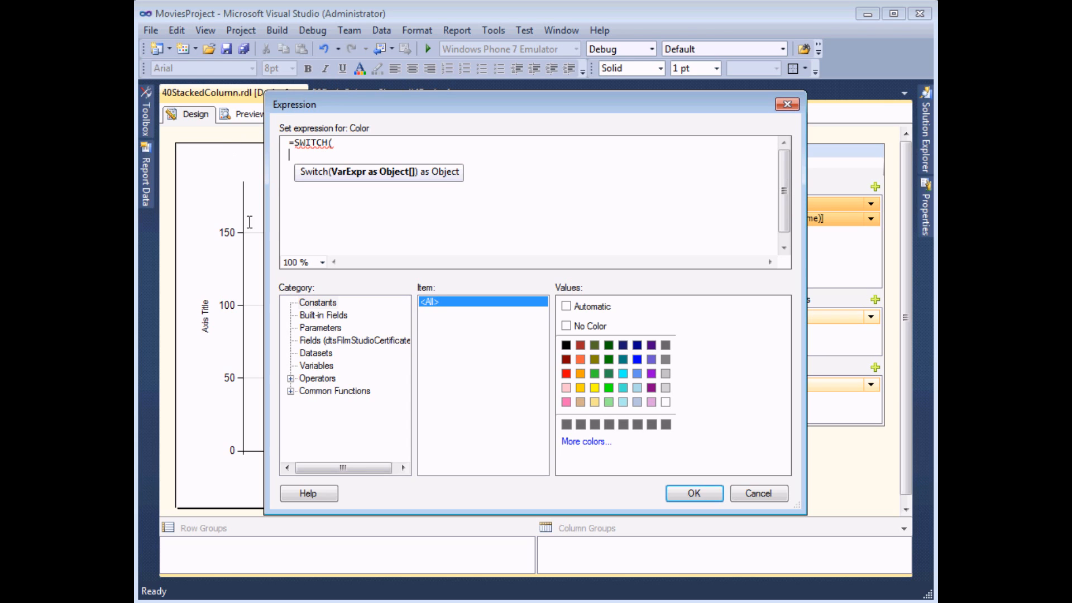
Add the condition Fields!Certificate.Value="U" with the color "Lime" to the SWITCH expression and begin another line
left_click(357, 341)
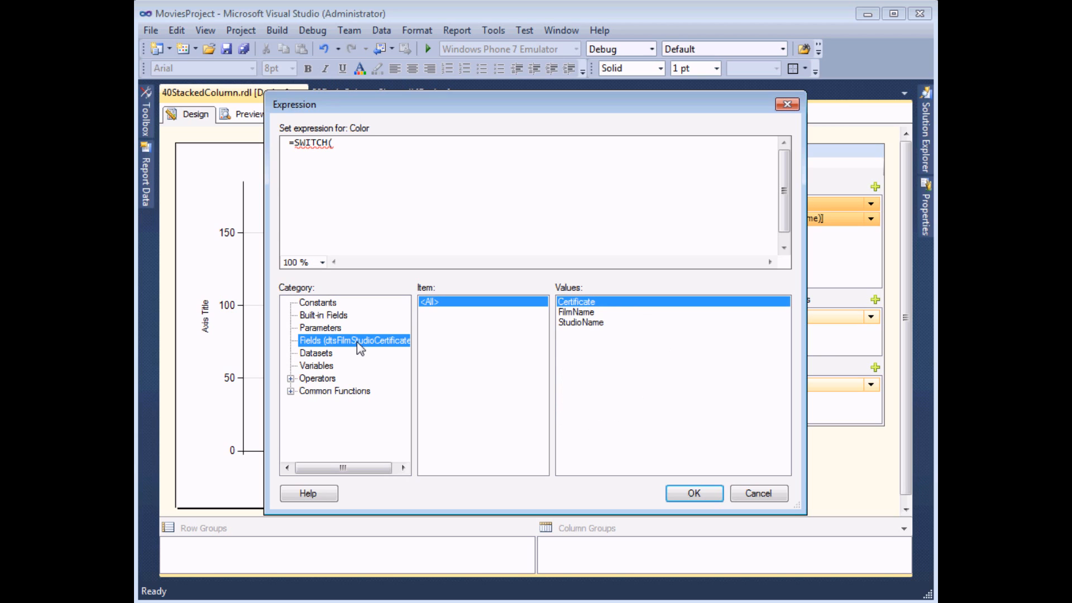
double_click(573, 304)
type("=\"")
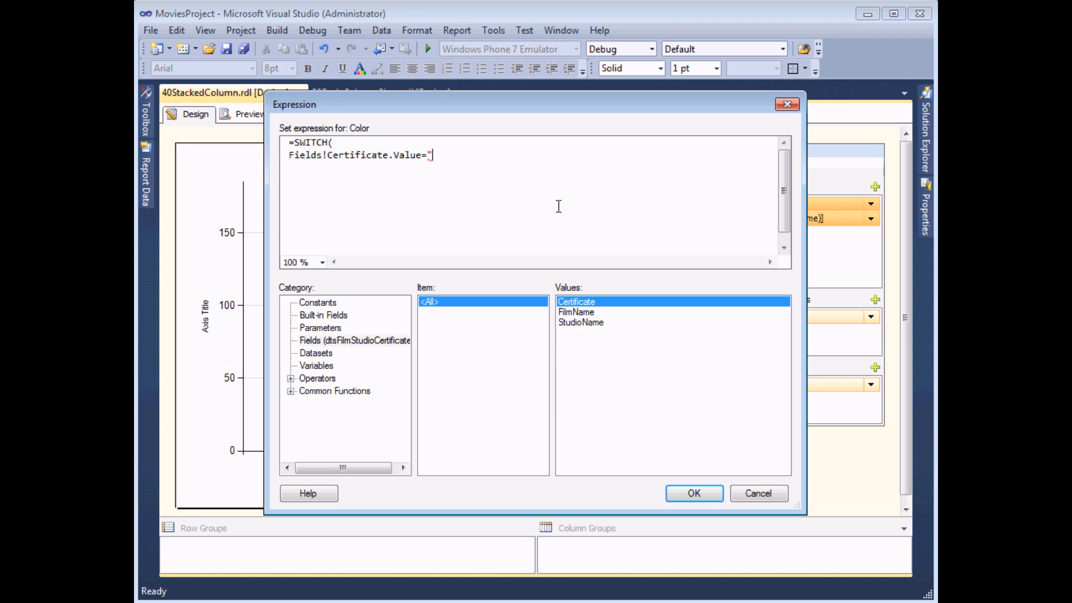
type("U\",")
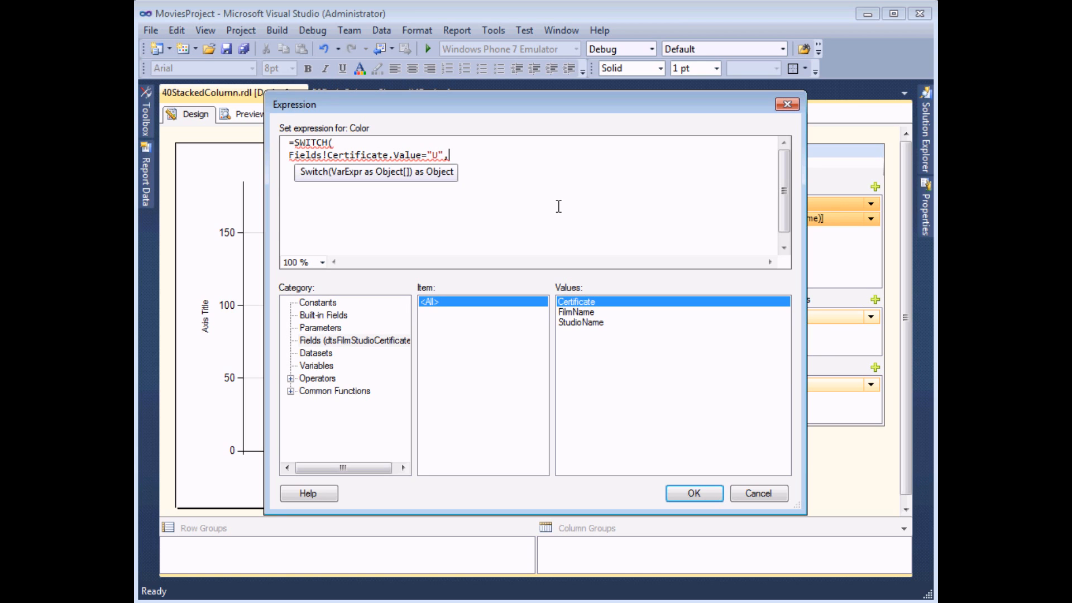
left_click(317, 305)
double_click(608, 388)
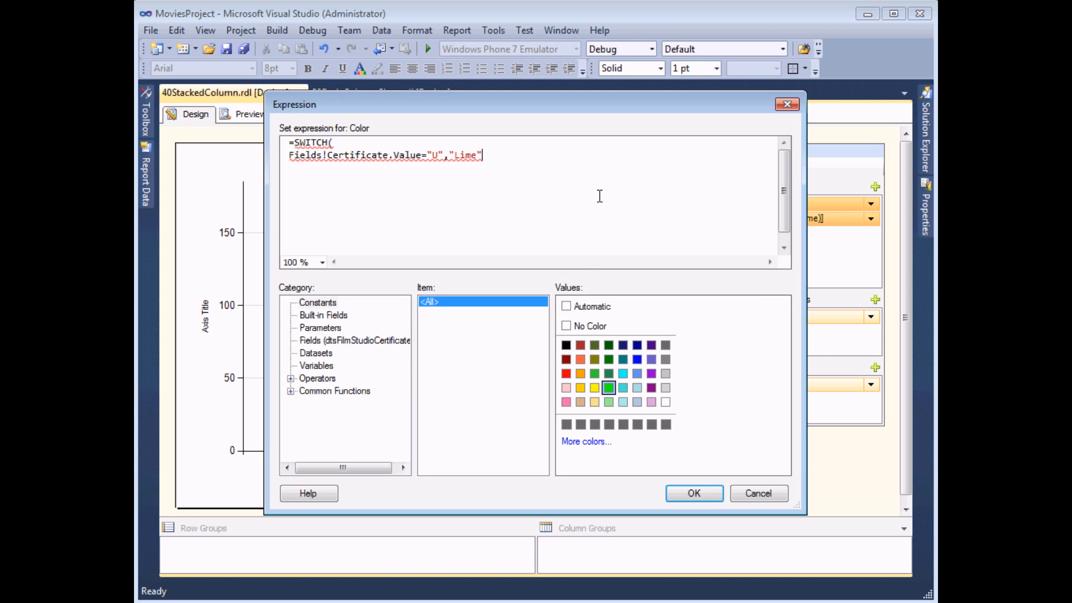
type(",]")
key("BackSpace")
key("Return")
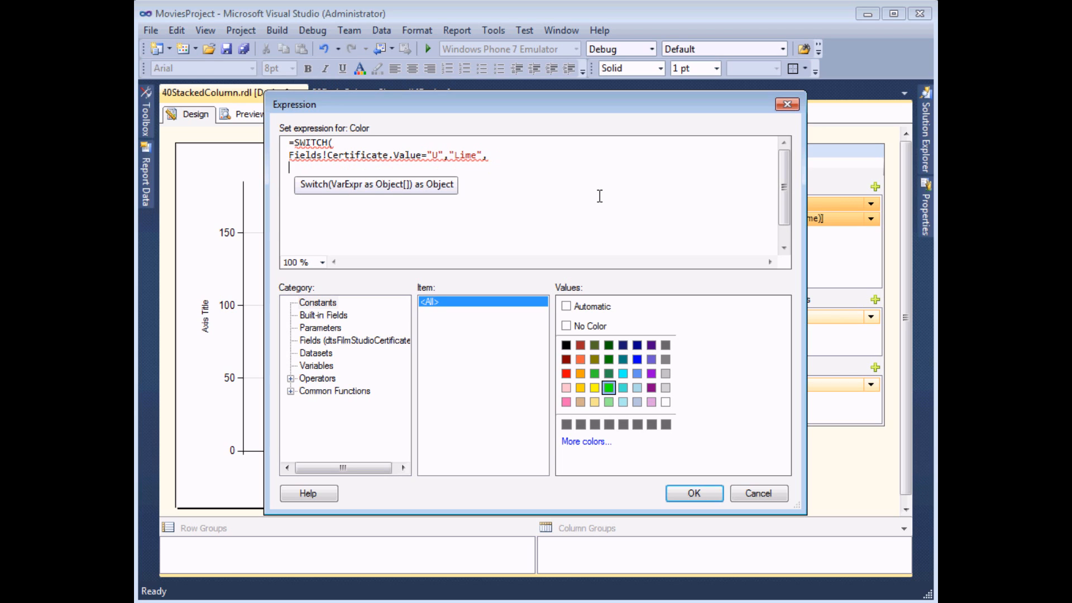
Add the condition Fields!Certificate.Value="PG" with the color "Aqua" to the SWITCH expression and begin another line
left_click(376, 340)
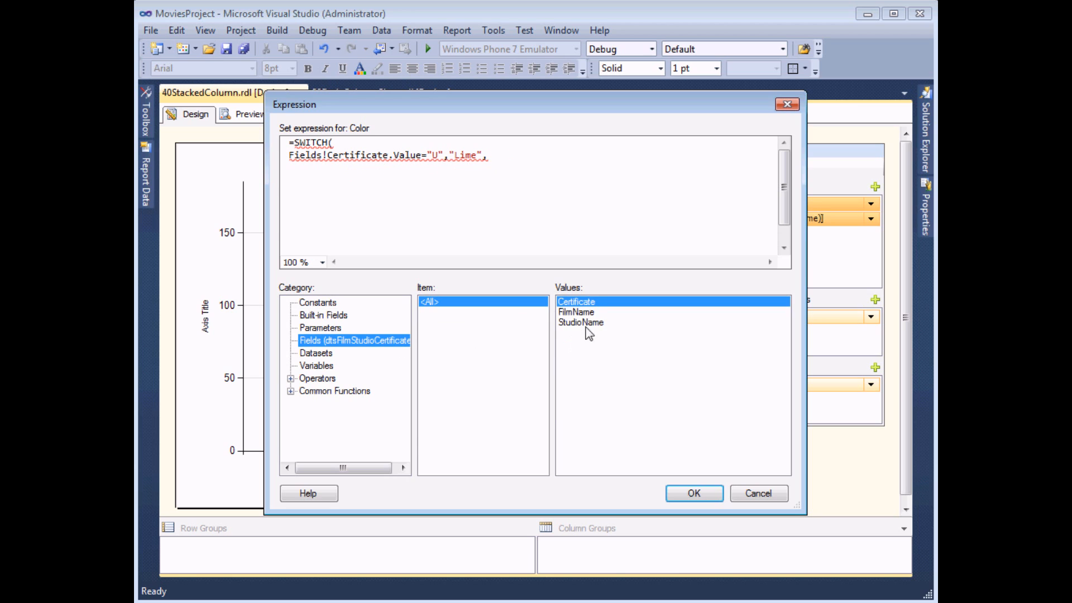
double_click(581, 303)
type("=\"PG")
type("\"")
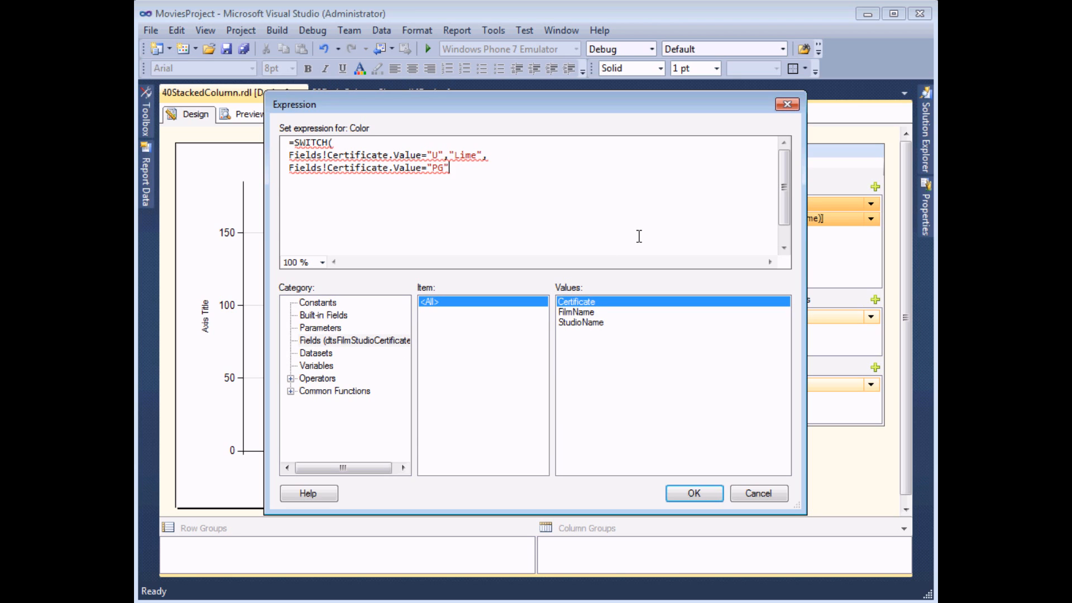
type(",")
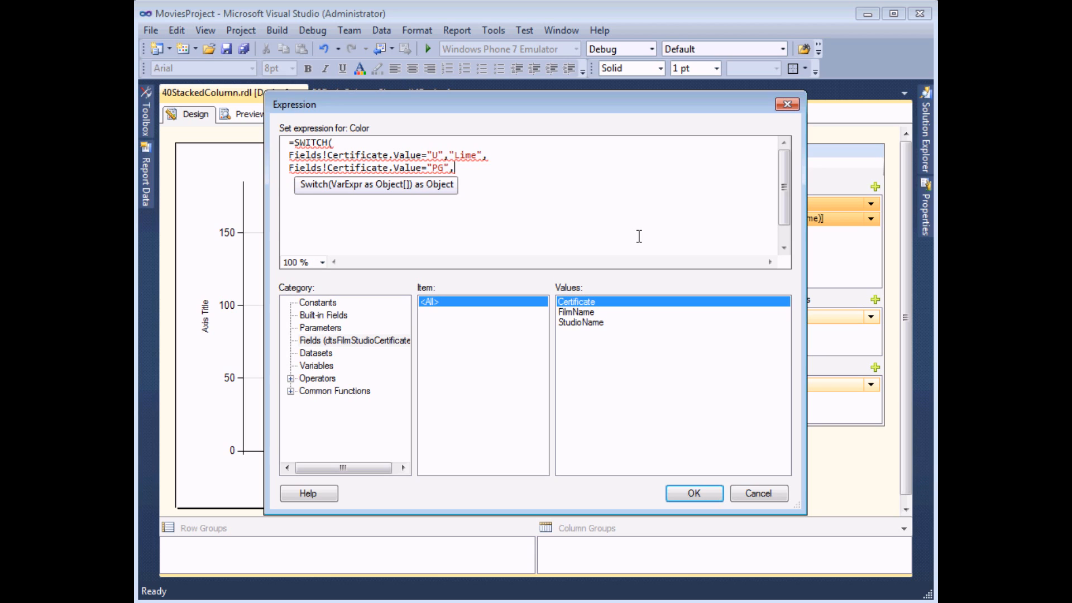
left_click(329, 304)
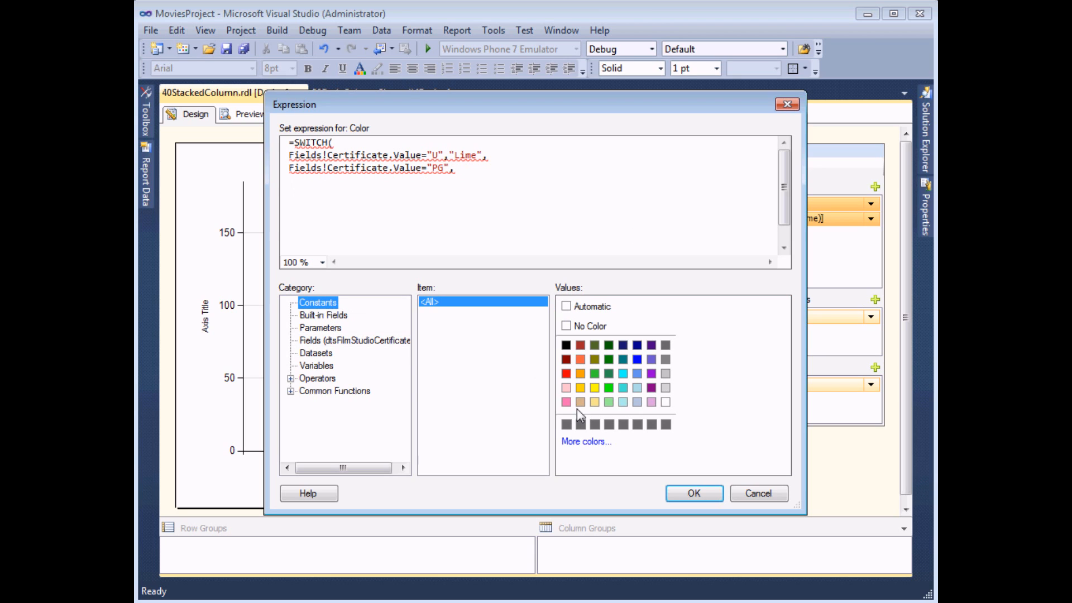
double_click(624, 375)
type(",")
key("Return")
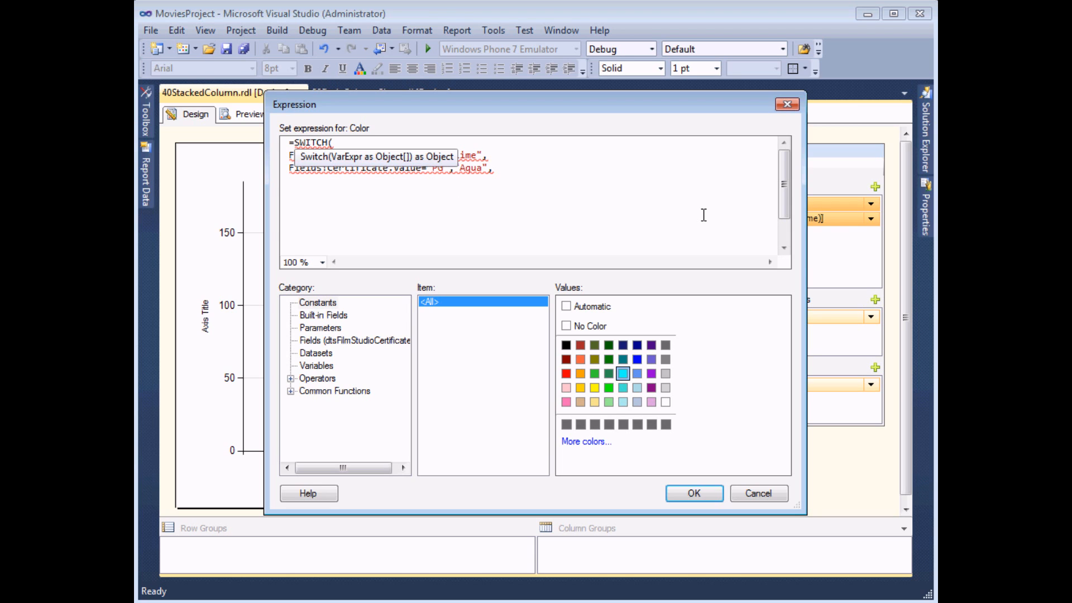
Complete the SWITCH expression with Fields!Certificate.Value conditions for "12" "Blue", "12A" "Yellow", "15" "Purple" and "18" "Red", ending with a closing parenthesis
left_click(359, 341)
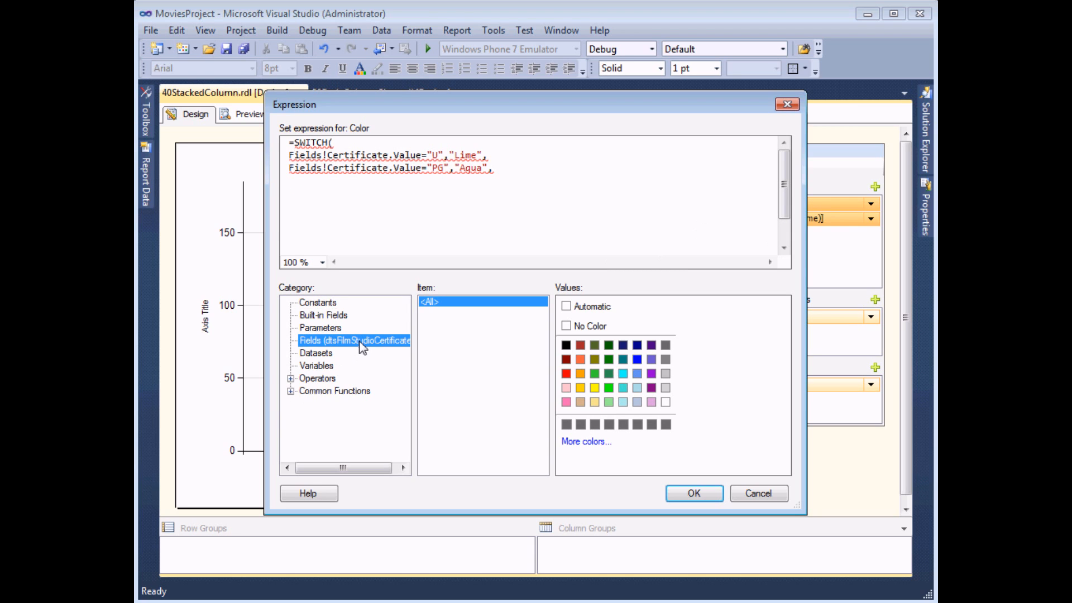
double_click(569, 305)
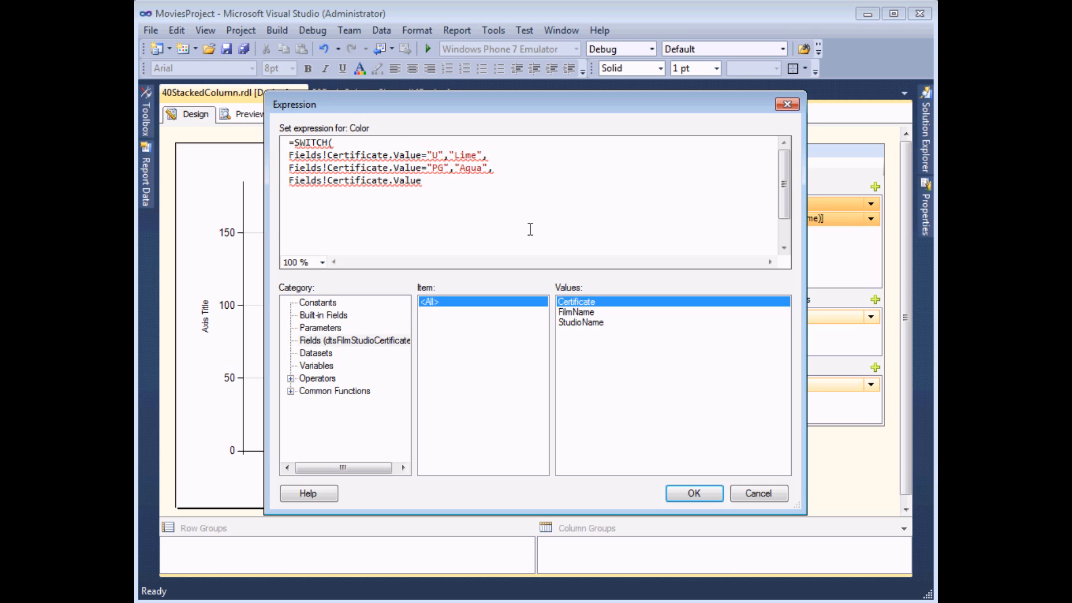
type("=")
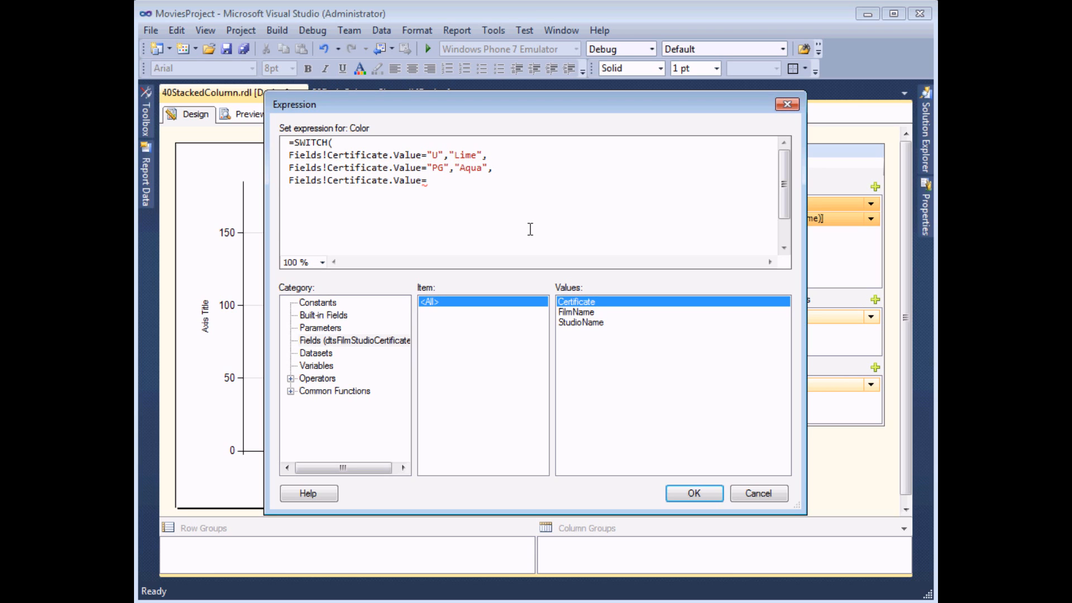
type("\"12\",")
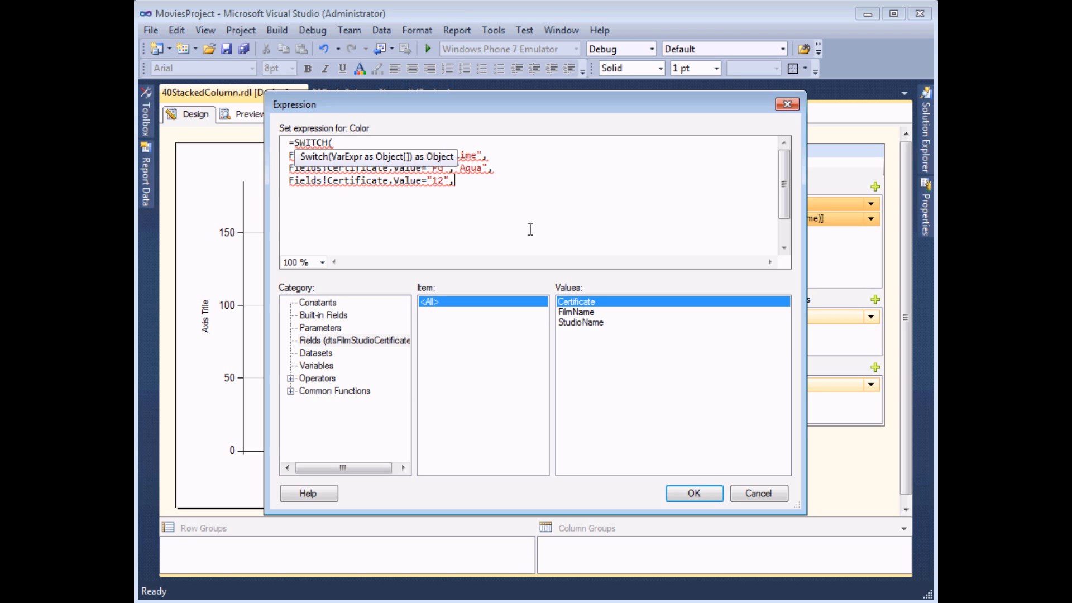
left_click(318, 303)
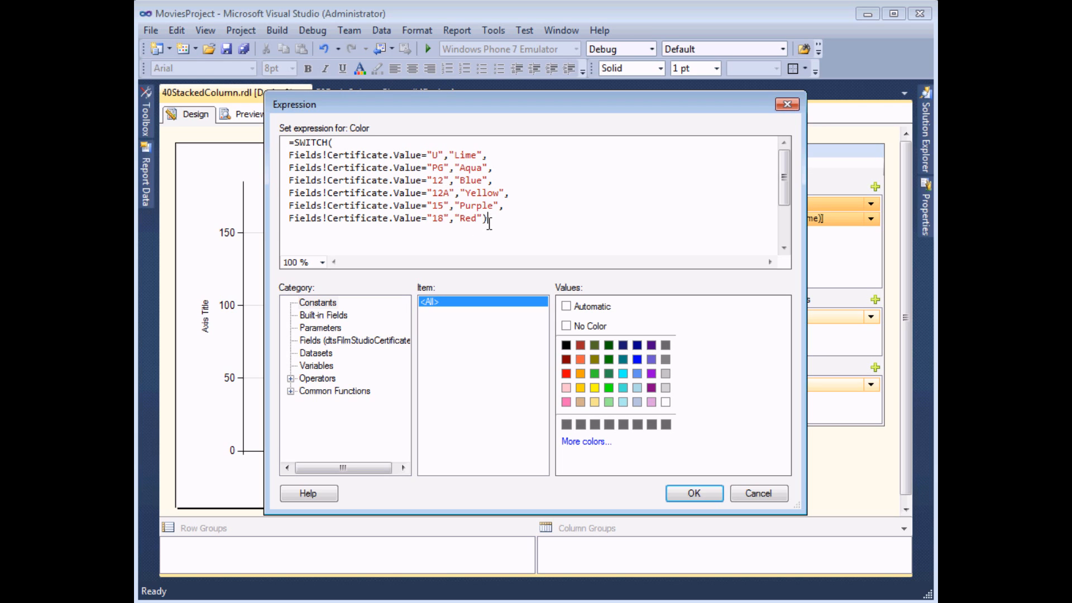
Apply the color expression to the FilmName series fill and preview the report before returning to the design
left_click(692, 493)
left_click(667, 490)
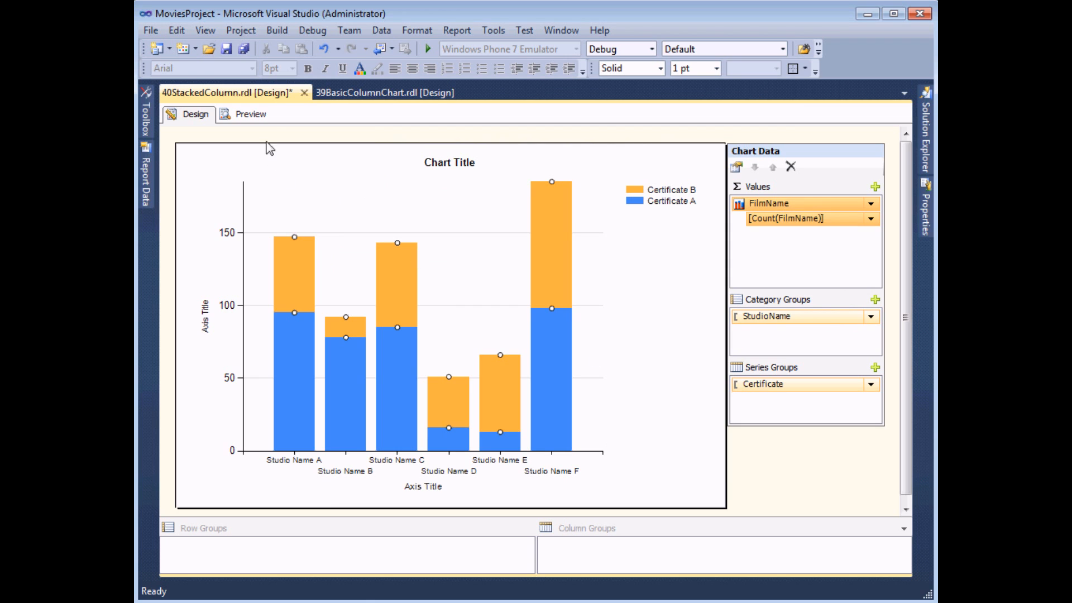
left_click(252, 115)
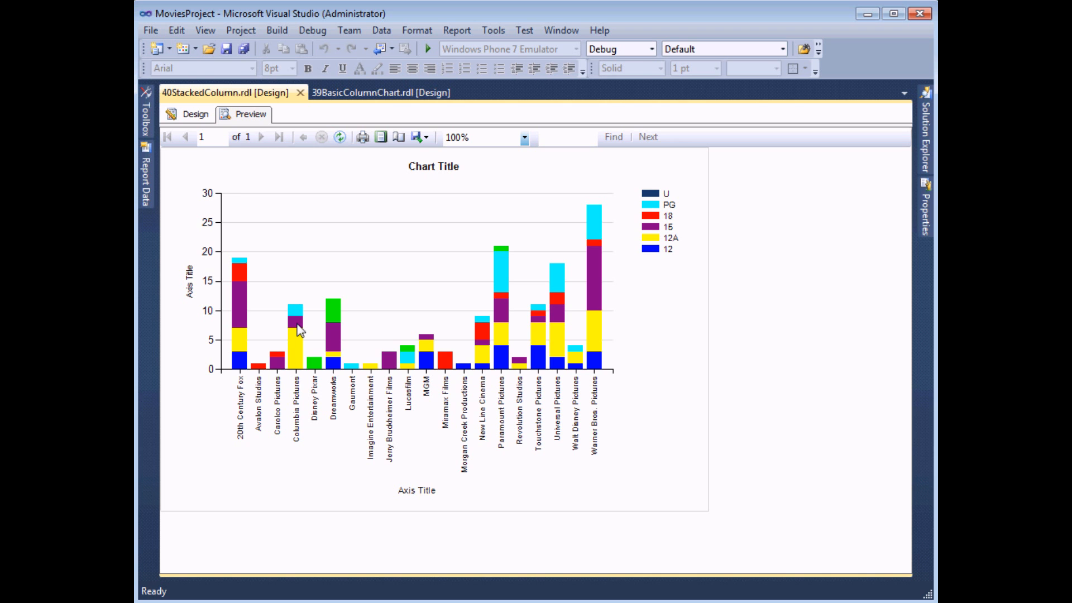
left_click(188, 115)
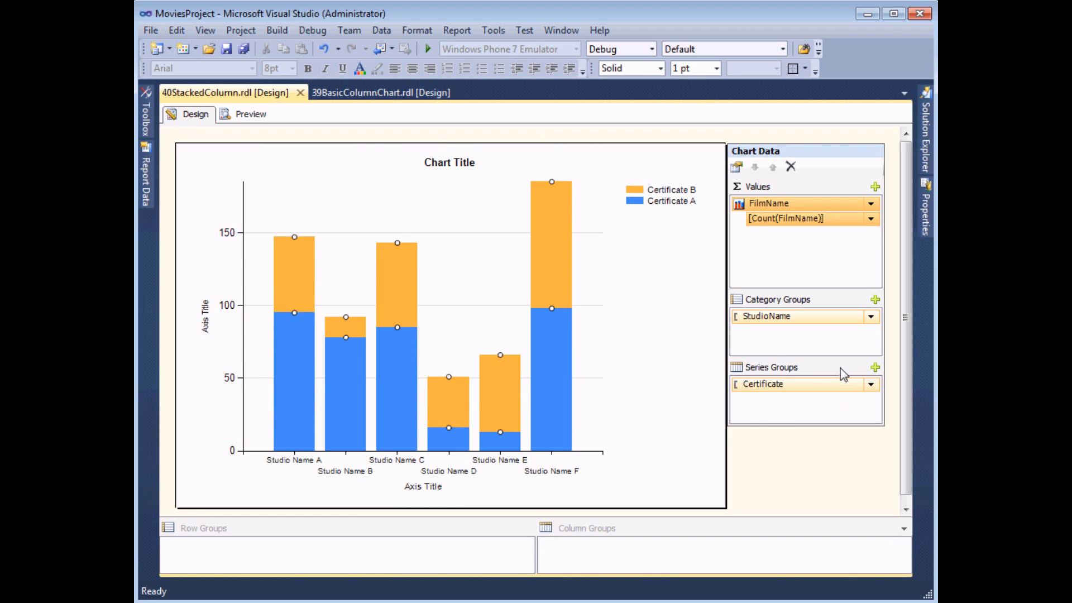